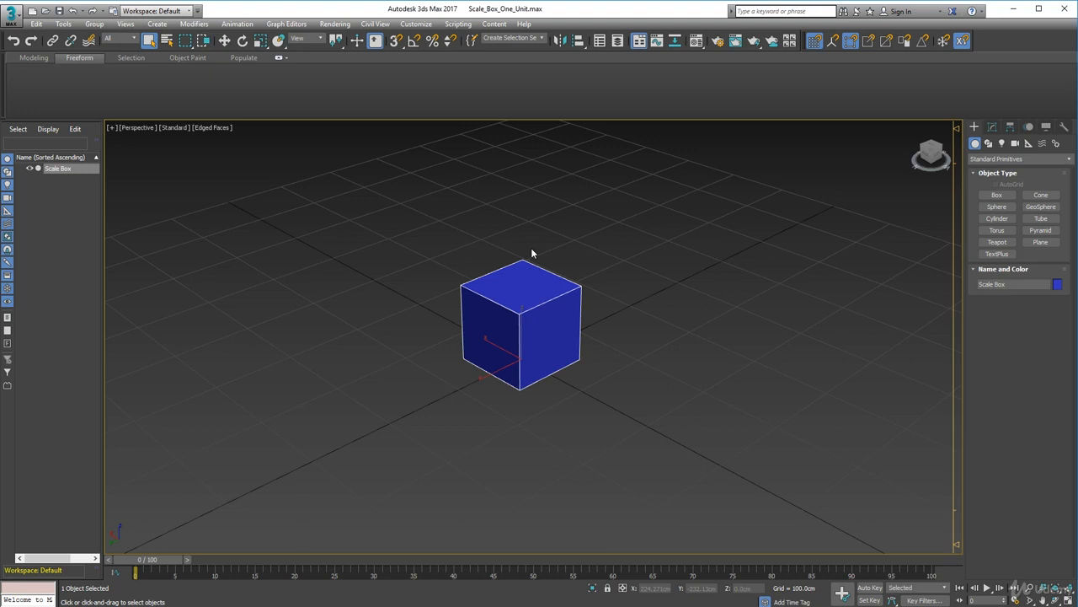
pyautogui.keyDown('alt'); pyautogui.moveTo(531, 247); pyautogui.dragTo(585, 369, button='middle'); pyautogui.keyUp('alt')
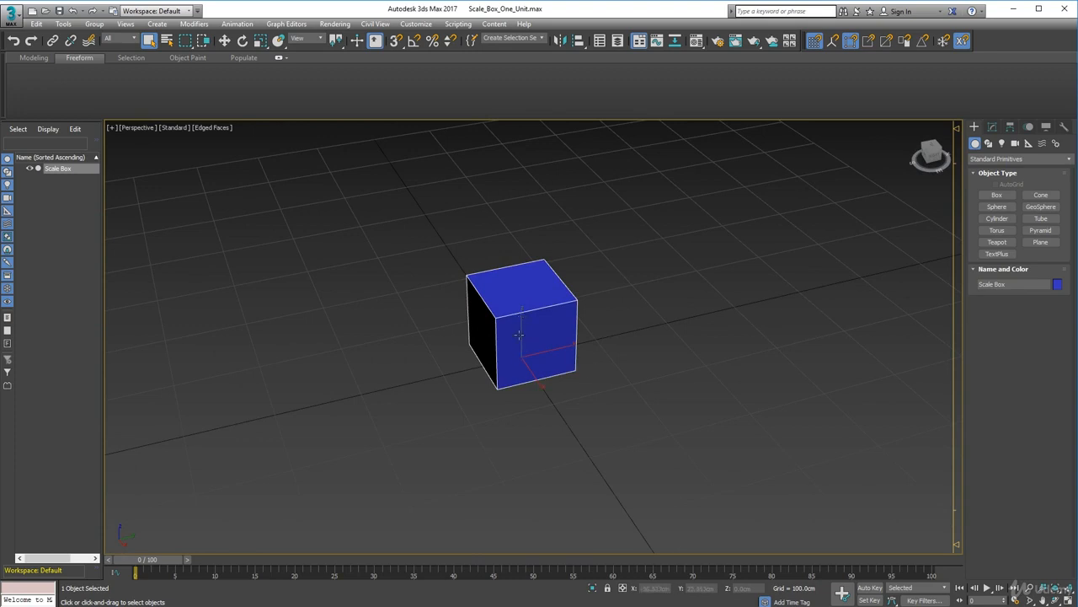
pyautogui.moveTo(536, 341); pyautogui.dragTo(469, 357, button='middle')
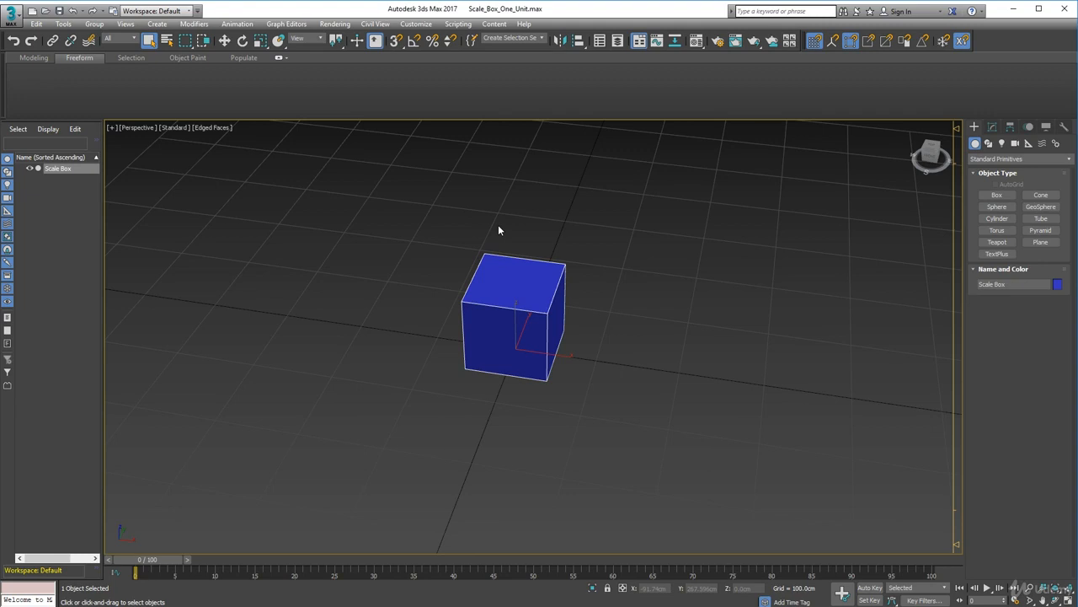
pyautogui.keyDown('alt'); pyautogui.moveTo(465, 295); pyautogui.dragTo(487, 305, button='middle'); pyautogui.keyUp('alt')
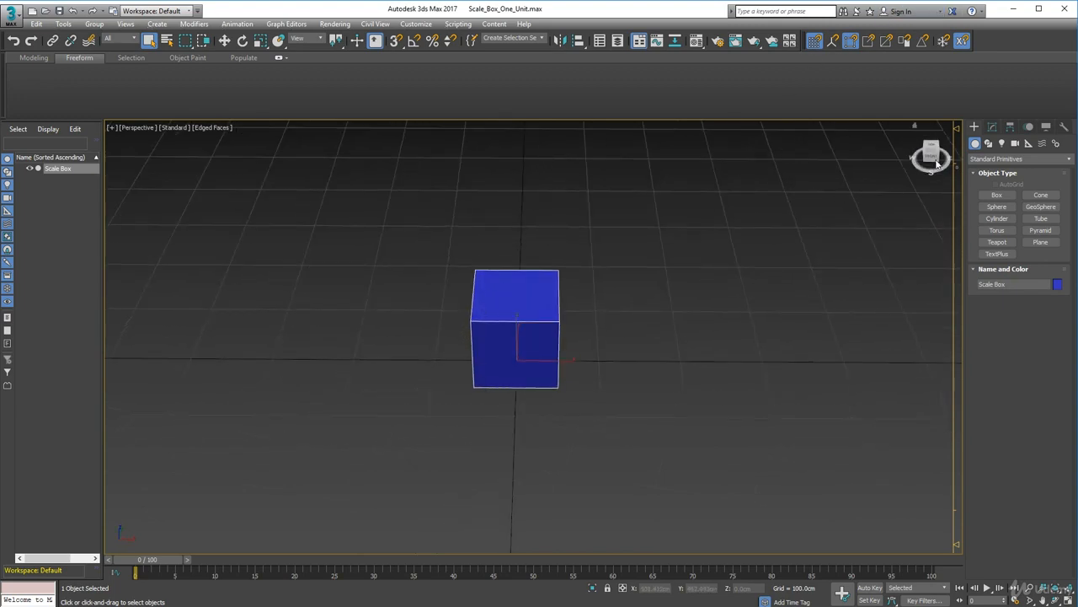
pyautogui.keyDown('alt'); pyautogui.moveTo(727, 265); pyautogui.dragTo(693, 279, button='middle'); pyautogui.keyUp('alt')
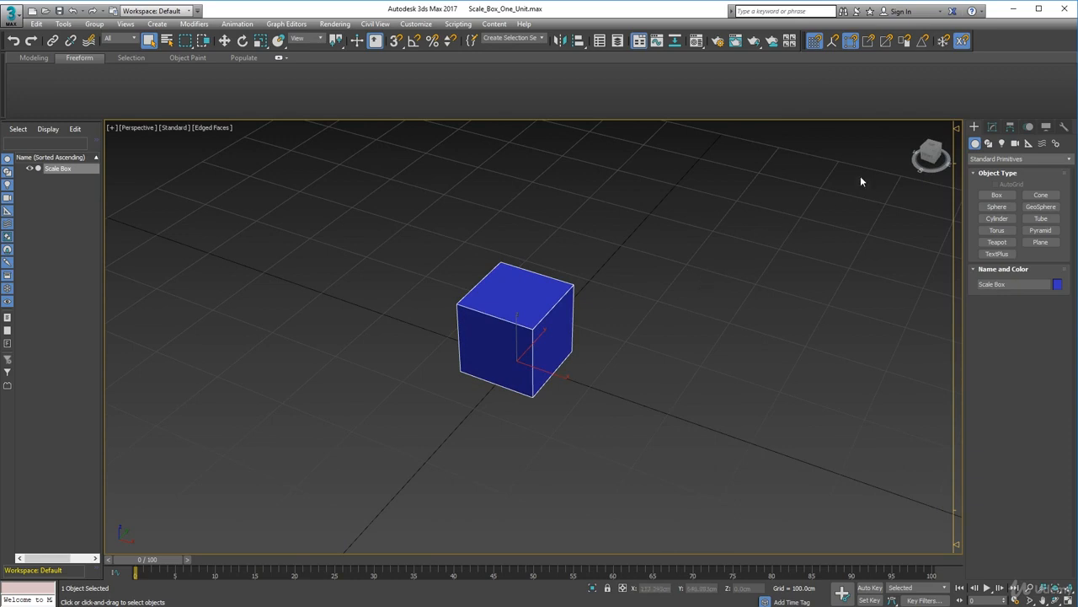
# Collapse all modifiers on the Scale Box into its base mesh and accept the warning.
pyautogui.click(992, 128)
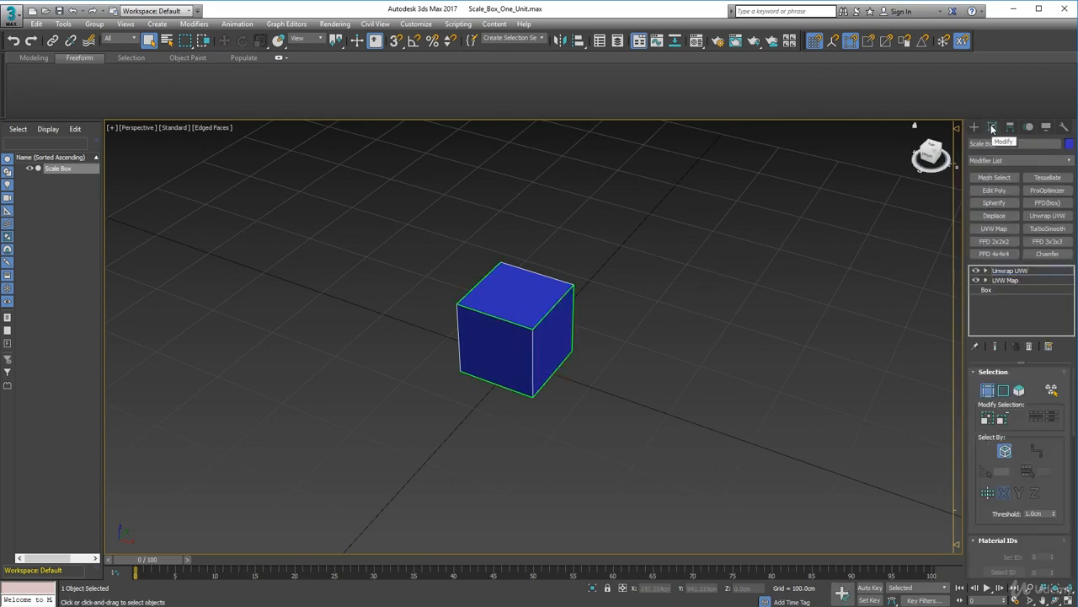
pyautogui.rightClick(995, 310)
pyautogui.click(1003, 426)
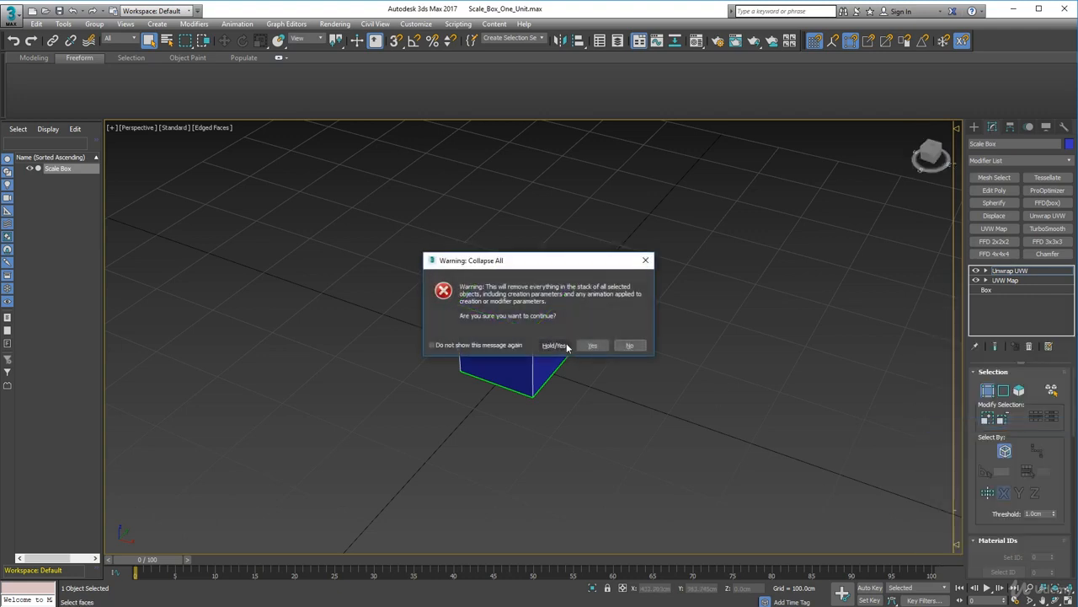
pyautogui.click(592, 346)
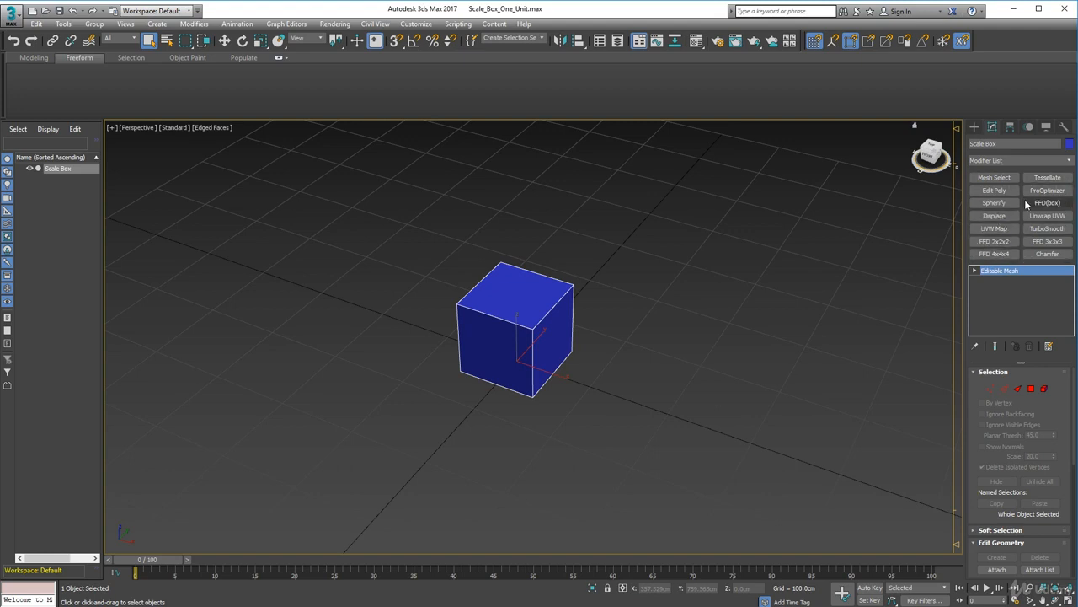
# Add a UVW Map modifier with planar mapping to the collapsed Scale Box.
pyautogui.click(1003, 159)
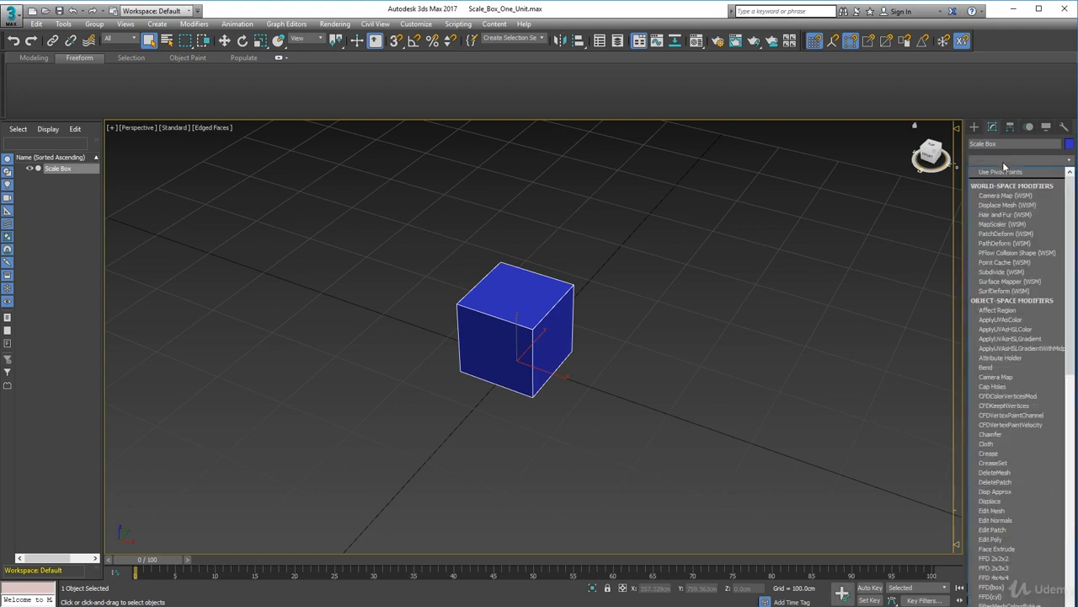
pyautogui.click(850, 263)
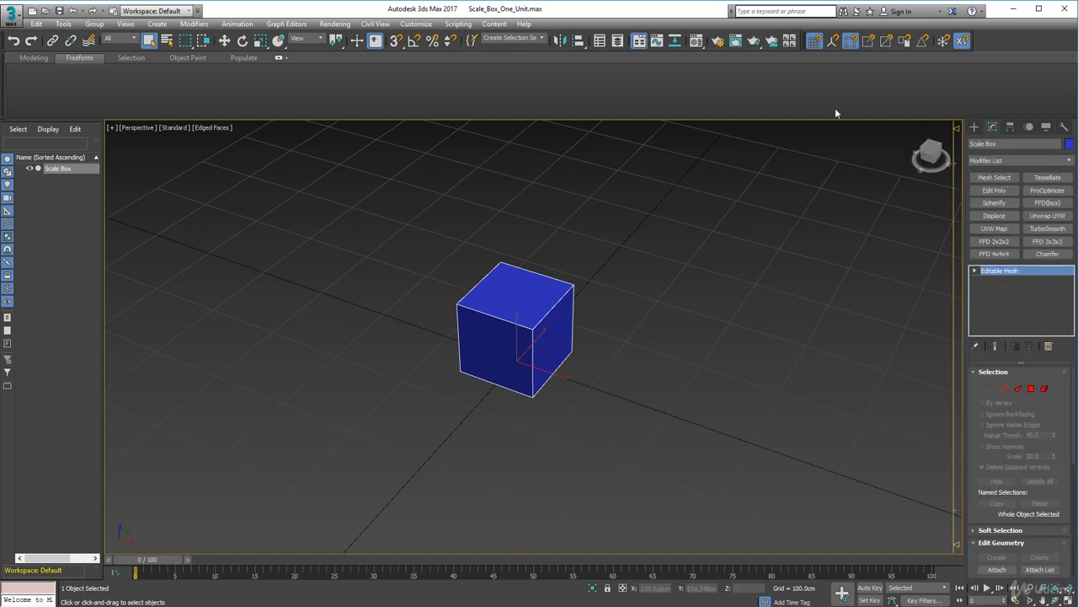
pyautogui.keyDown('alt'); pyautogui.moveTo(828, 327); pyautogui.dragTo(846, 317, button='middle'); pyautogui.keyUp('alt')
pyautogui.click(996, 231)
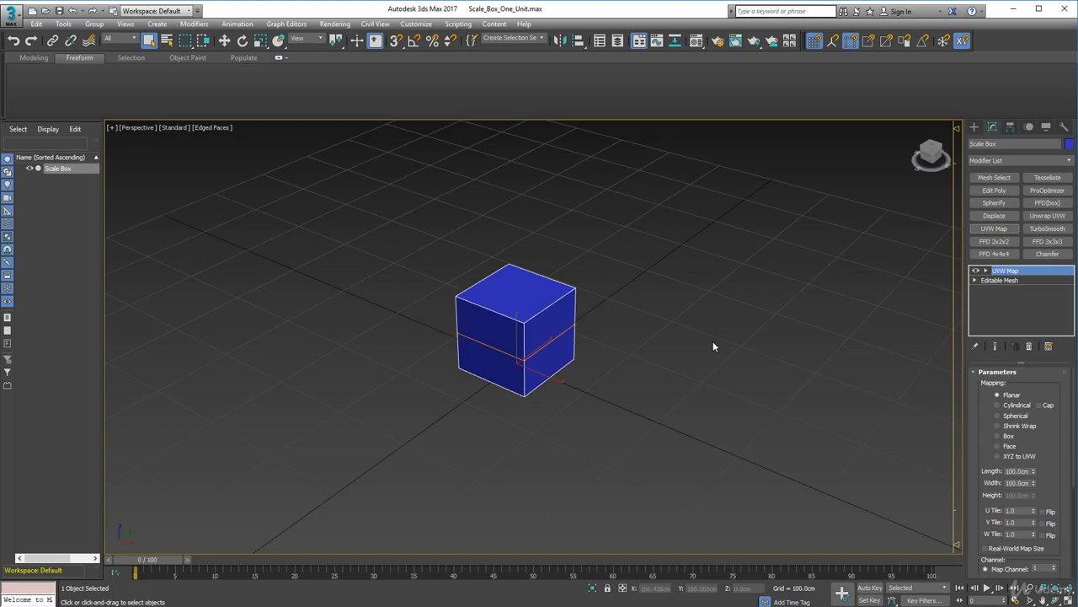
# Add an Unwrap UVW modifier above the UVW Map on the Scale Box.
pyautogui.keyDown('alt'); pyautogui.moveTo(549, 459); pyautogui.dragTo(560, 377, button='middle'); pyautogui.keyUp('alt')
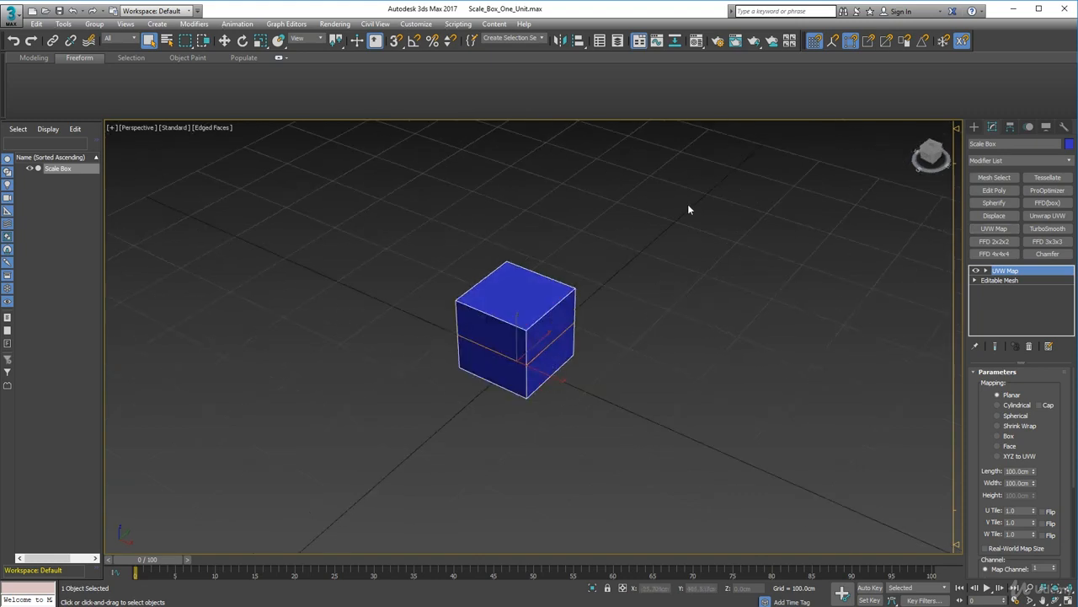
pyautogui.moveTo(684, 278); pyautogui.dragTo(556, 274, button='middle')
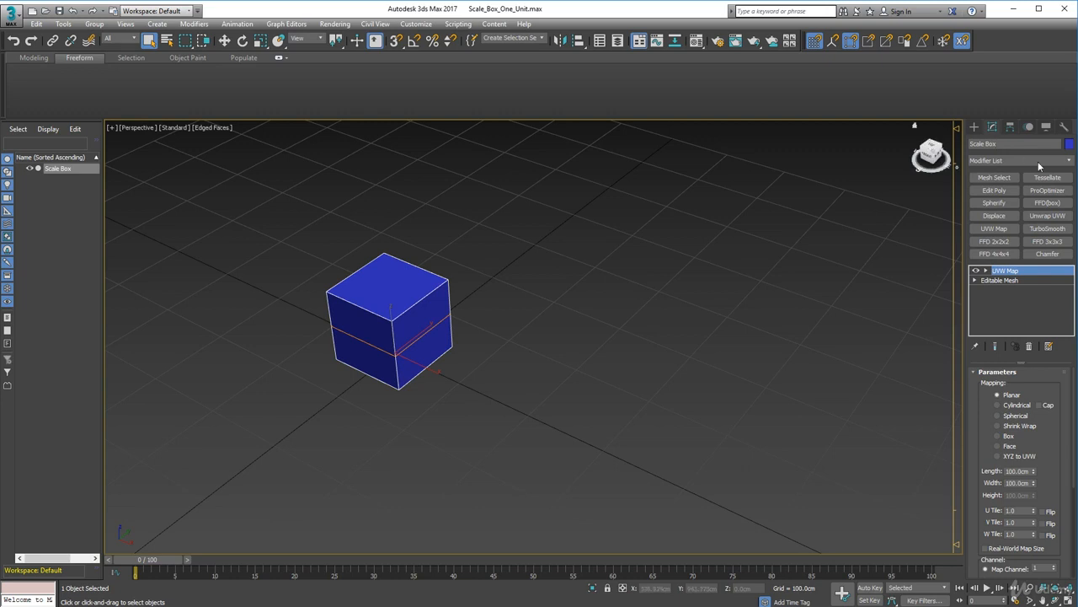
pyautogui.click(1047, 217)
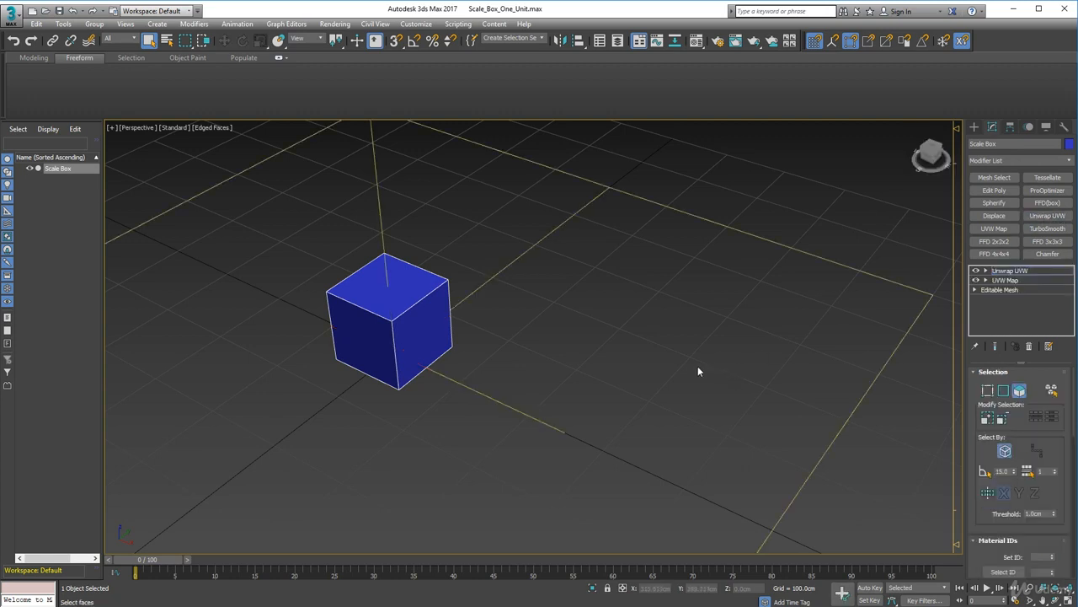
# Open the UV Editor for the Scale Box from its Unwrap UVW modifier.
pyautogui.scroll(-5, 697, 365)
pyautogui.keyDown('alt'); pyautogui.moveTo(590, 430); pyautogui.dragTo(528, 433, button='middle'); pyautogui.keyUp('alt')
pyautogui.scroll(5, 623, 414)
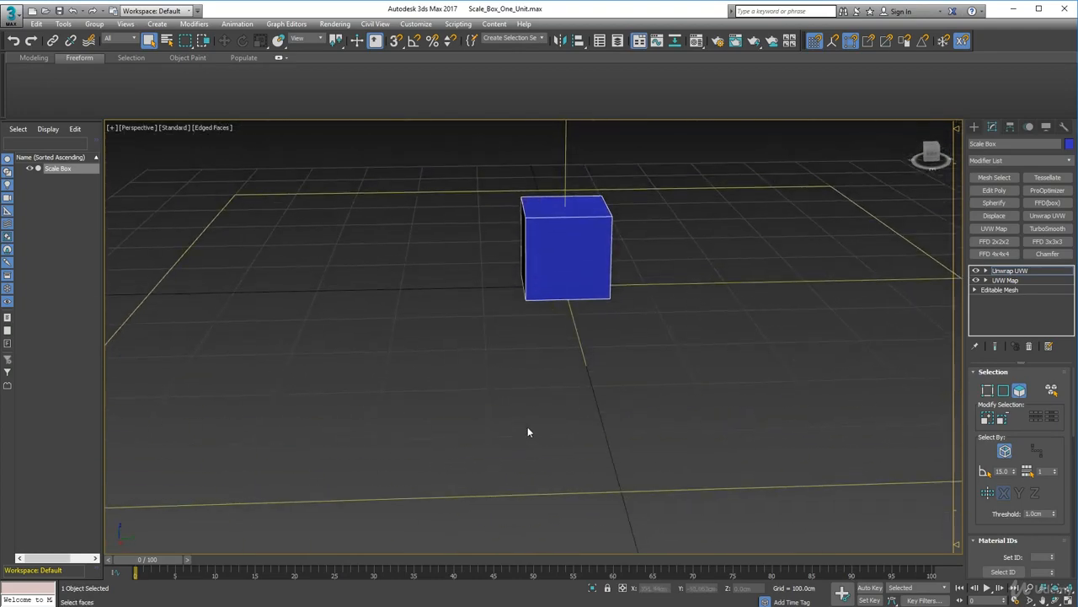
pyautogui.keyDown('alt'); pyautogui.moveTo(679, 277); pyautogui.dragTo(919, 298, button='middle'); pyautogui.keyUp('alt')
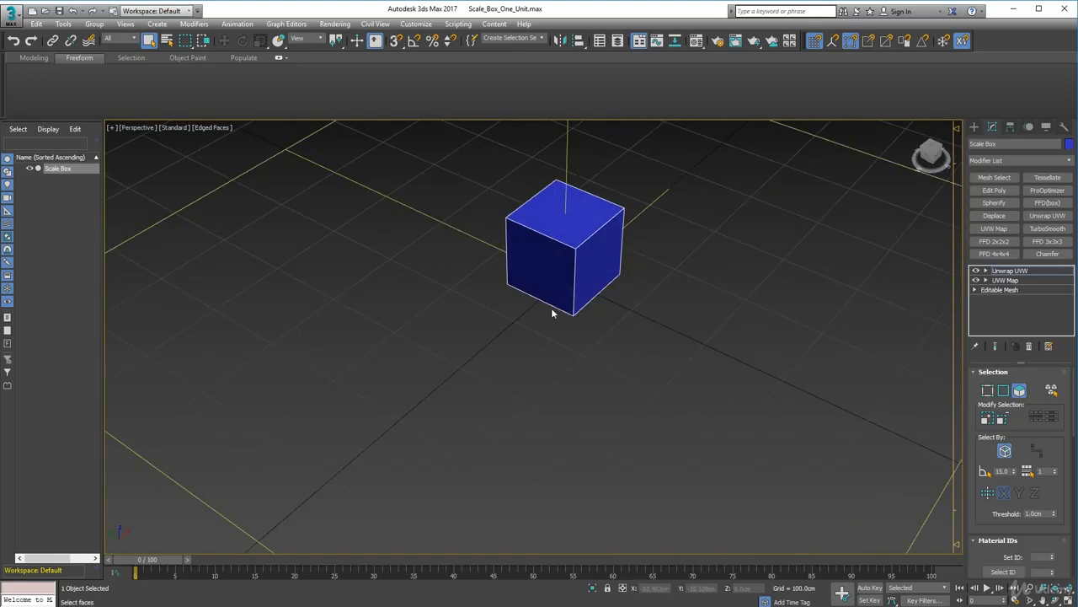
pyautogui.moveTo(554, 354)
pyautogui.keyDown('alt'); pyautogui.mouseDown(button='middle')
pyautogui.moveTo(570, 329)
pyautogui.moveTo(537, 361)
pyautogui.mouseUp(button='middle'); pyautogui.keyUp('alt')
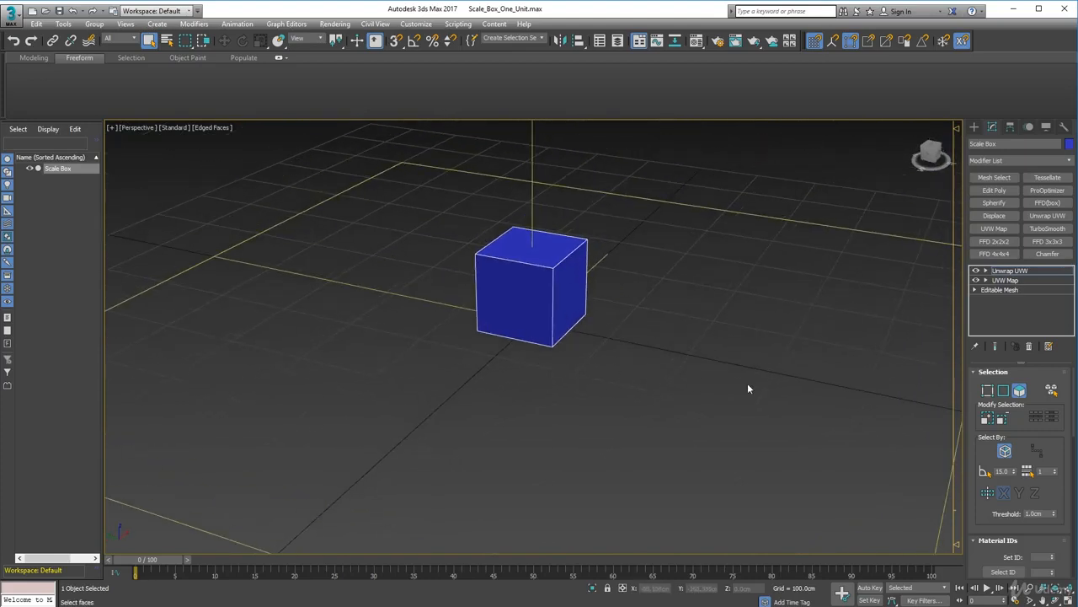
pyautogui.moveTo(1065, 499); pyautogui.dragTo(1060, 429)
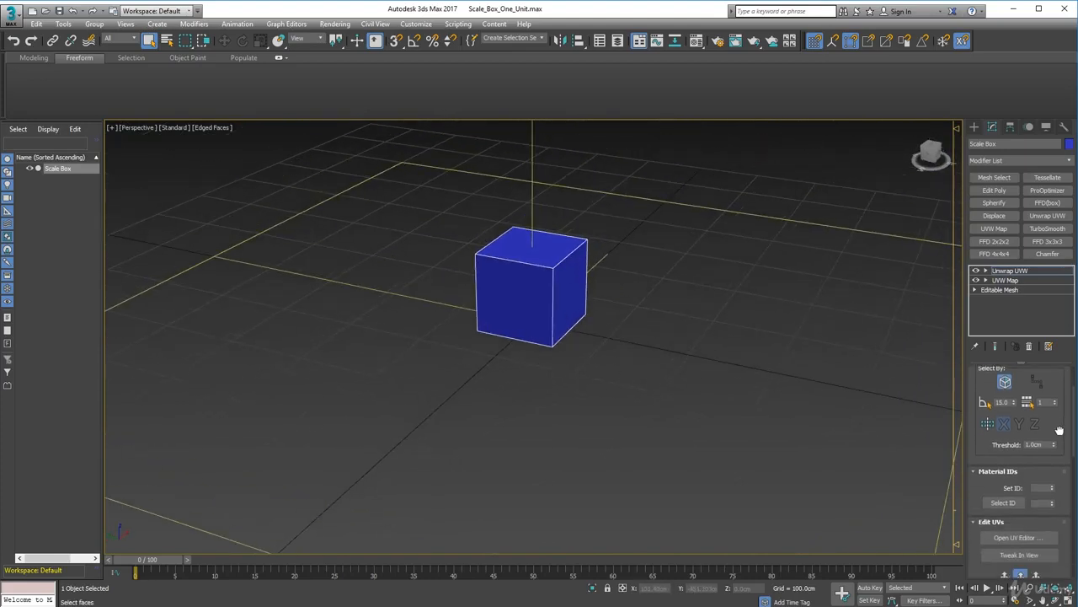
pyautogui.scroll(-4, 1020, 463)
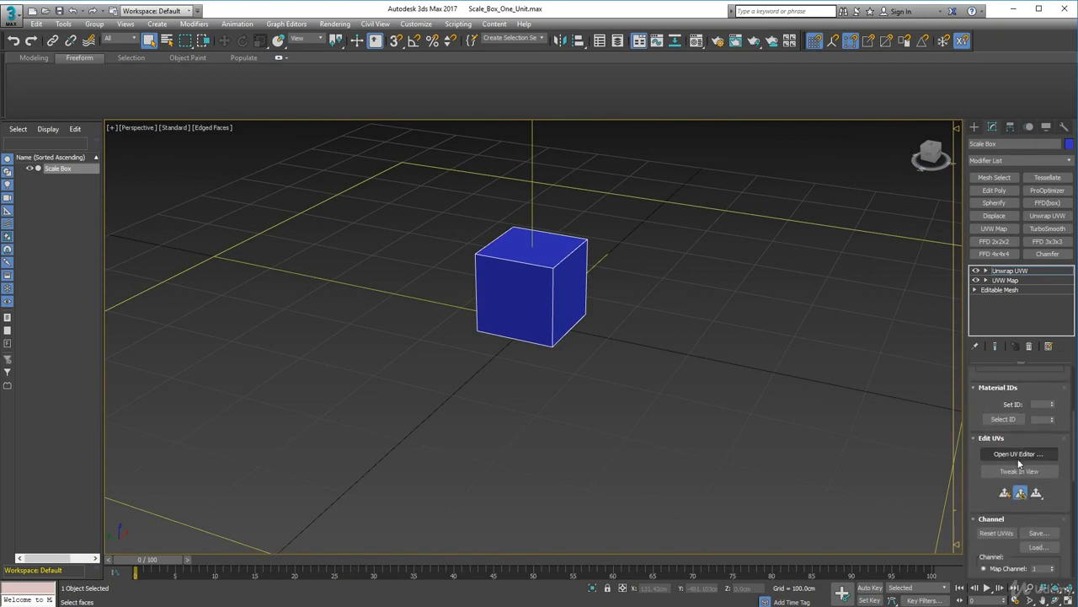
pyautogui.moveTo(679, 440); pyautogui.dragTo(545, 460, button='middle')
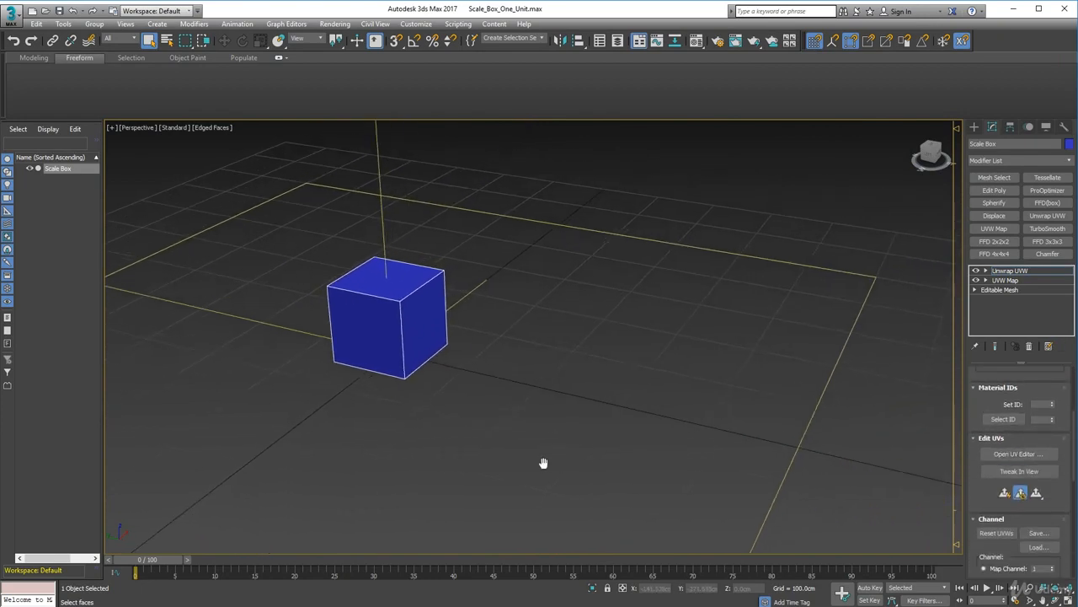
pyautogui.click(1020, 454)
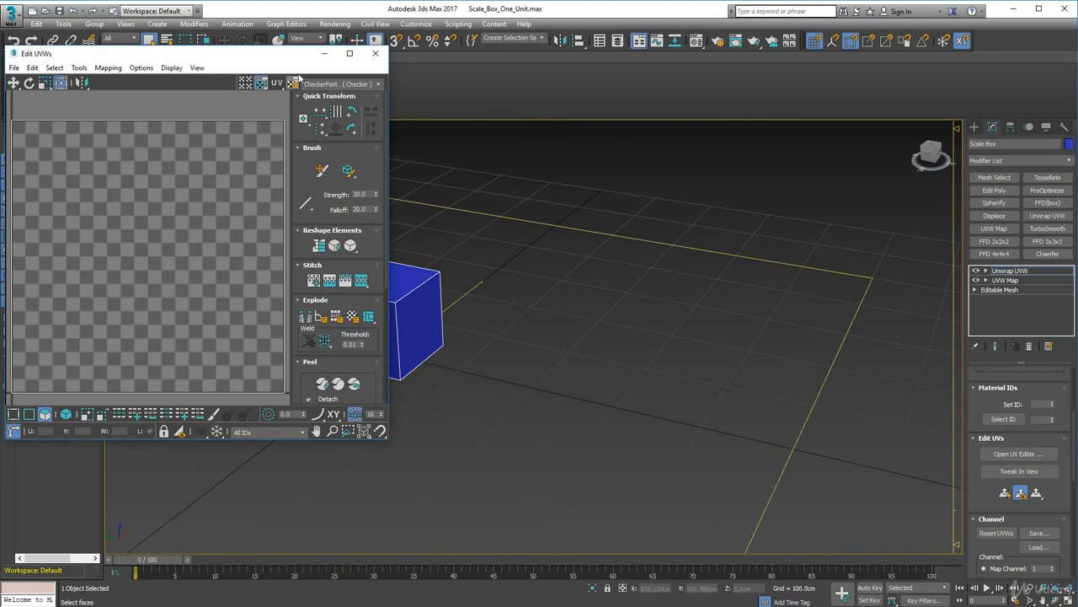
# Place the Edit UVWs window beside the box in the viewport and enlarge it so both can be seen together.
pyautogui.moveTo(205, 57); pyautogui.dragTo(716, 135)
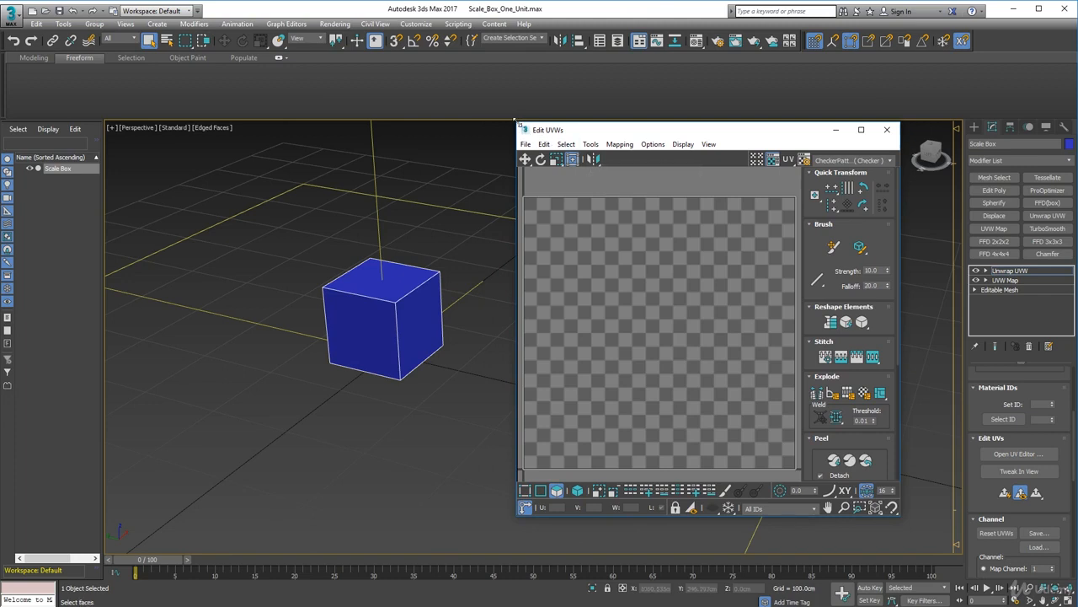
pyautogui.moveTo(515, 120); pyautogui.dragTo(475, 76)
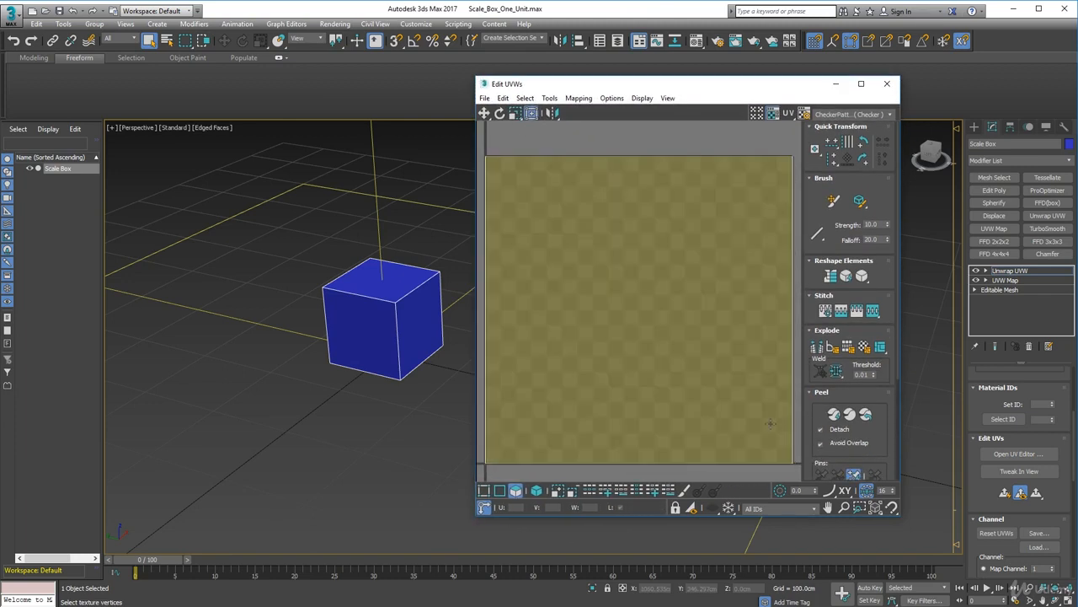
pyautogui.moveTo(378, 359); pyautogui.dragTo(280, 345, button='middle')
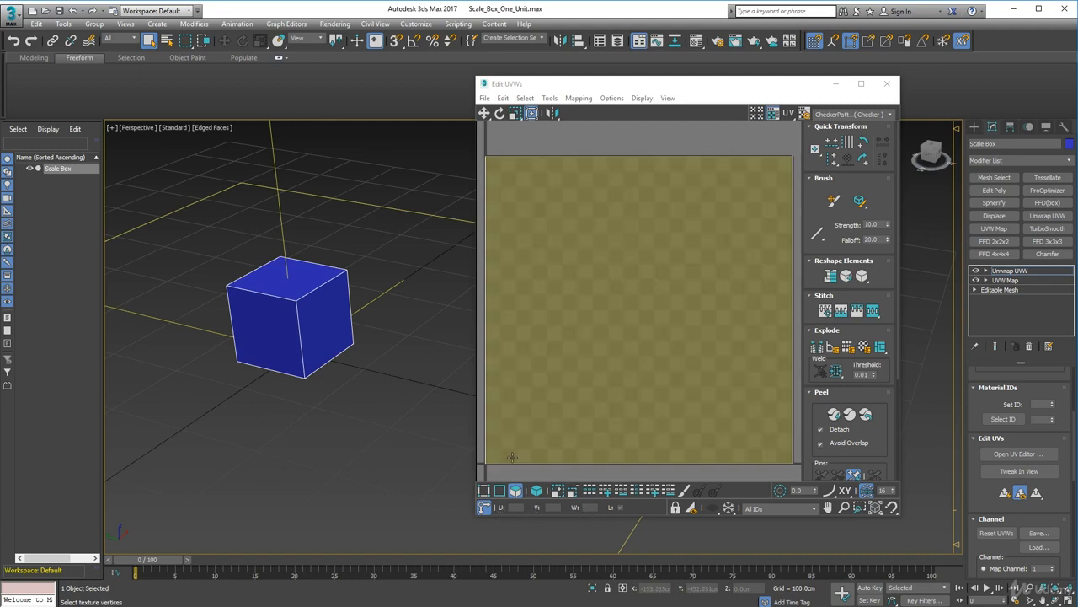
pyautogui.moveTo(476, 199); pyautogui.dragTo(450, 202)
pyautogui.moveTo(303, 306); pyautogui.dragTo(293, 336, button='middle')
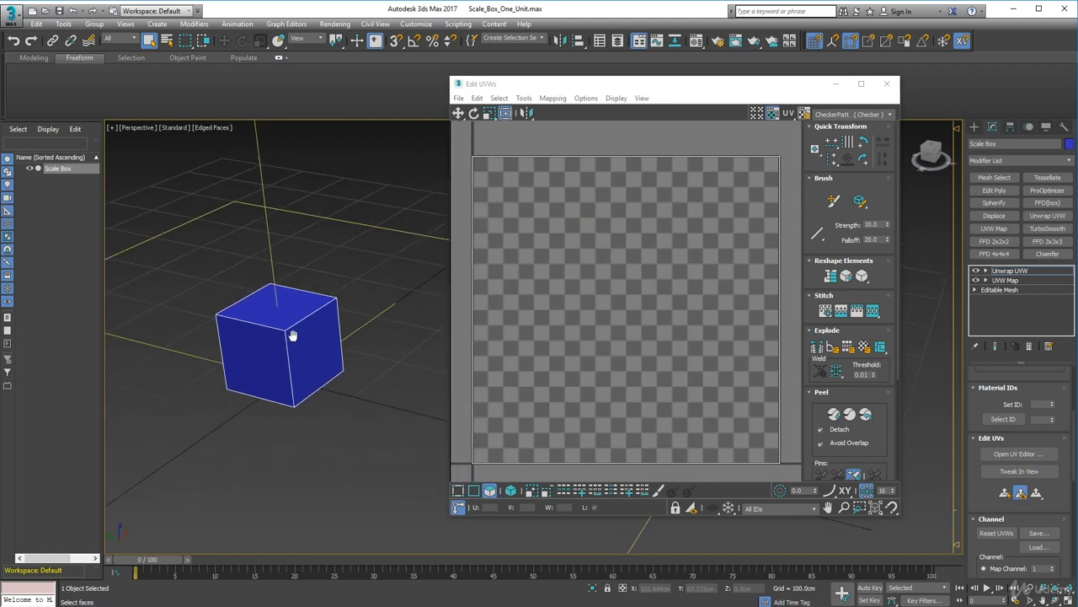
pyautogui.moveTo(596, 84); pyautogui.dragTo(565, 82)
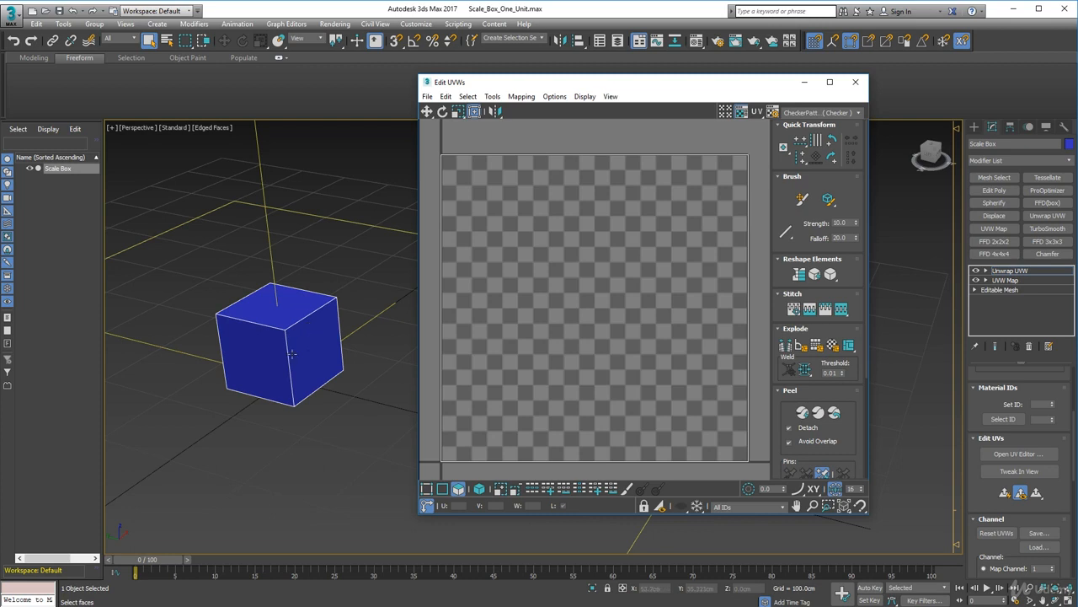
pyautogui.keyDown('alt'); pyautogui.moveTo(292, 354); pyautogui.dragTo(404, 217, button='middle'); pyautogui.keyUp('alt')
pyautogui.keyDown('alt'); pyautogui.moveTo(281, 328); pyautogui.dragTo(294, 308, button='middle'); pyautogui.keyUp('alt')
pyautogui.moveTo(694, 88); pyautogui.dragTo(727, 87)
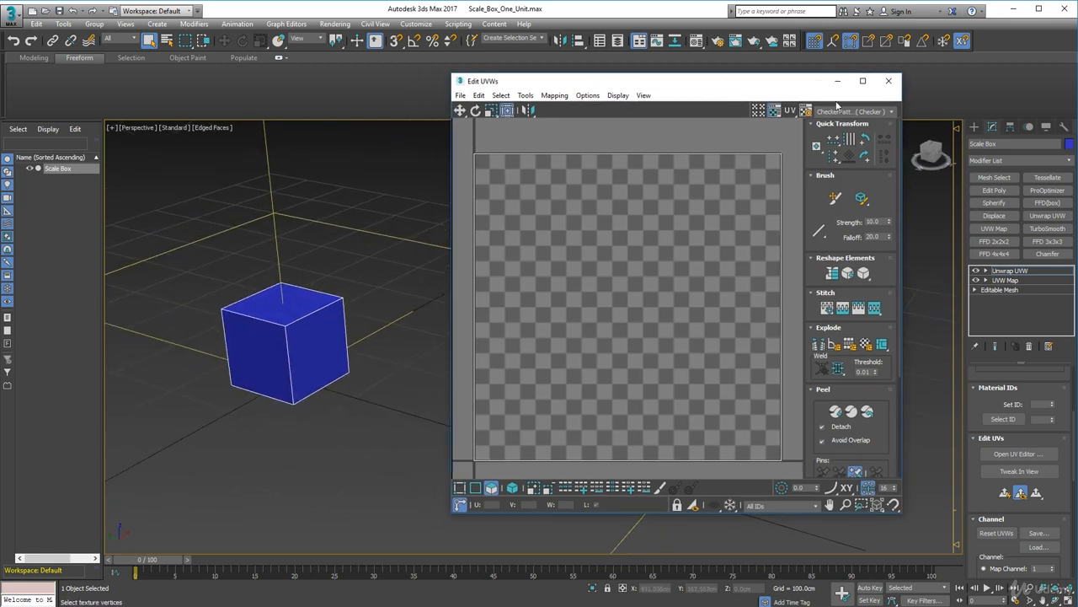
# Display the CheckerPattern (Checker) texture on the box through the UV Editor.
pyautogui.click(886, 112)
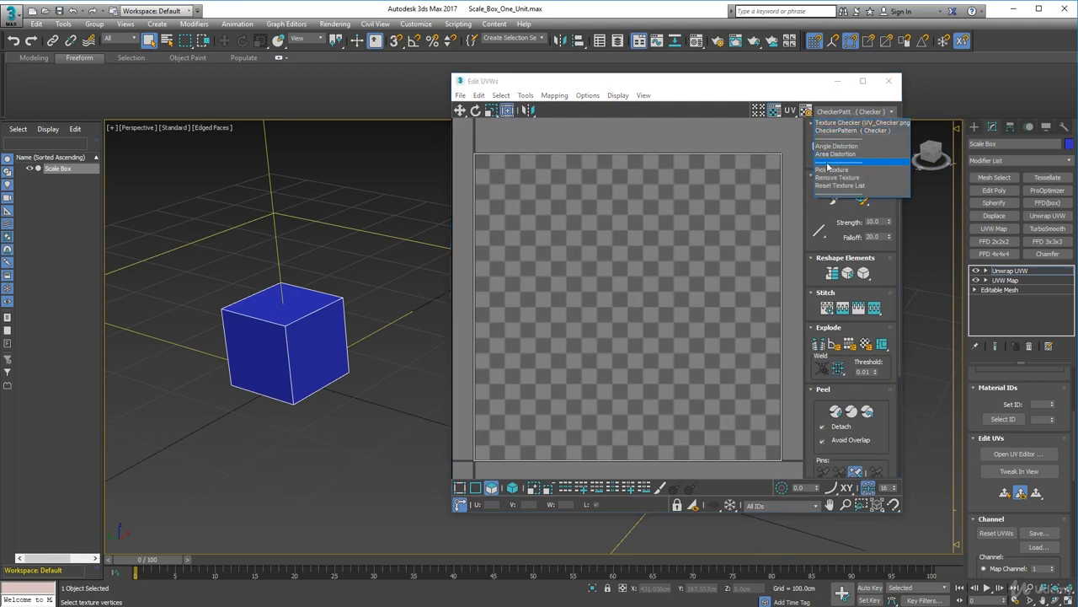
pyautogui.click(859, 126)
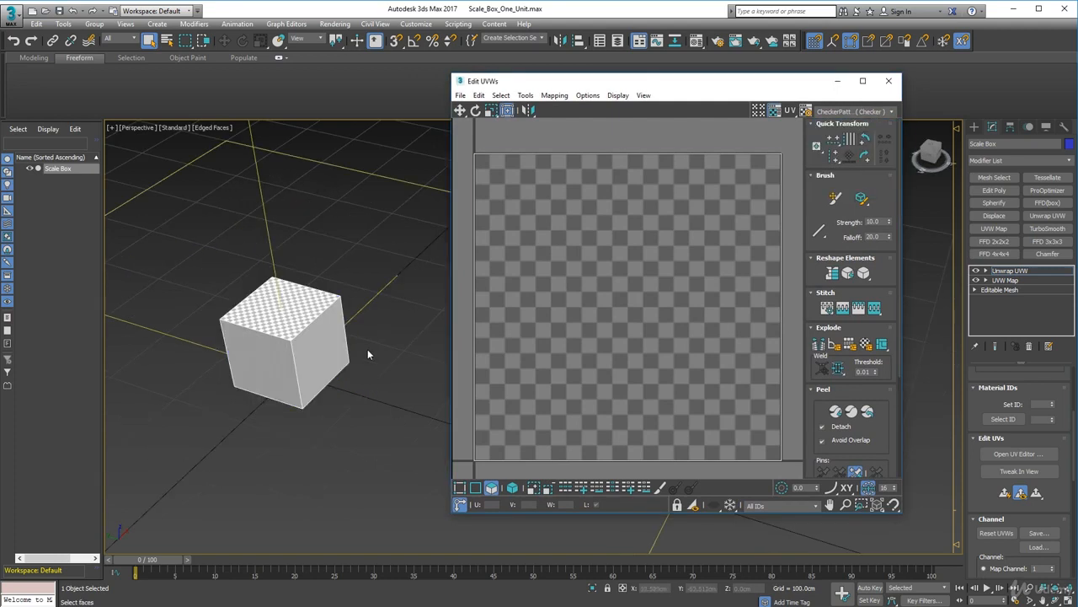
# Switch the UV Editor's display texture to Texture Checker (UV_Checker.png) and examine how it maps on the box's top and side faces.
pyautogui.click(885, 111)
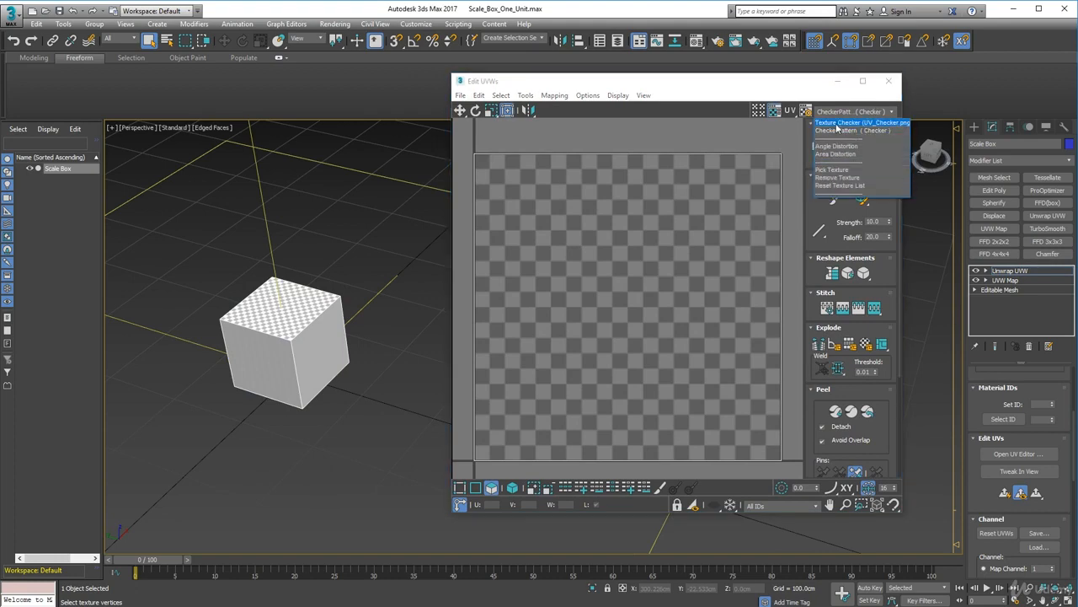
pyautogui.click(838, 123)
pyautogui.keyDown('alt'); pyautogui.moveTo(398, 356); pyautogui.dragTo(474, 365, button='middle'); pyautogui.keyUp('alt')
pyautogui.scroll(3, 329, 358)
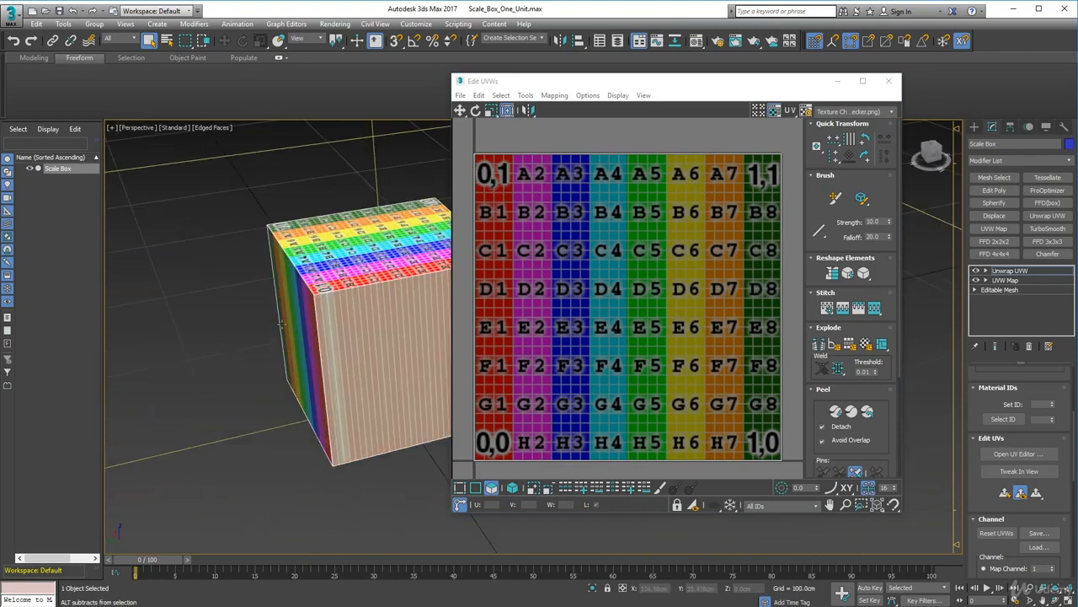
pyautogui.keyDown('alt'); pyautogui.moveTo(328, 358); pyautogui.dragTo(64, 359, button='middle'); pyautogui.keyUp('alt')
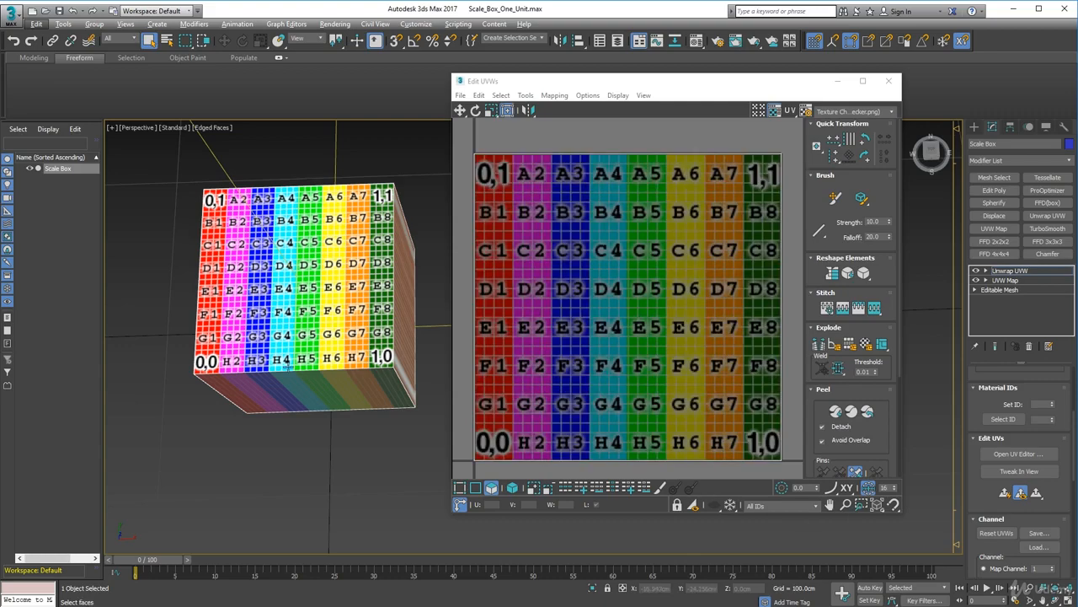
pyautogui.keyDown('alt'); pyautogui.moveTo(289, 367); pyautogui.dragTo(403, 291, button='middle'); pyautogui.keyUp('alt')
pyautogui.scroll(-5, 258, 342)
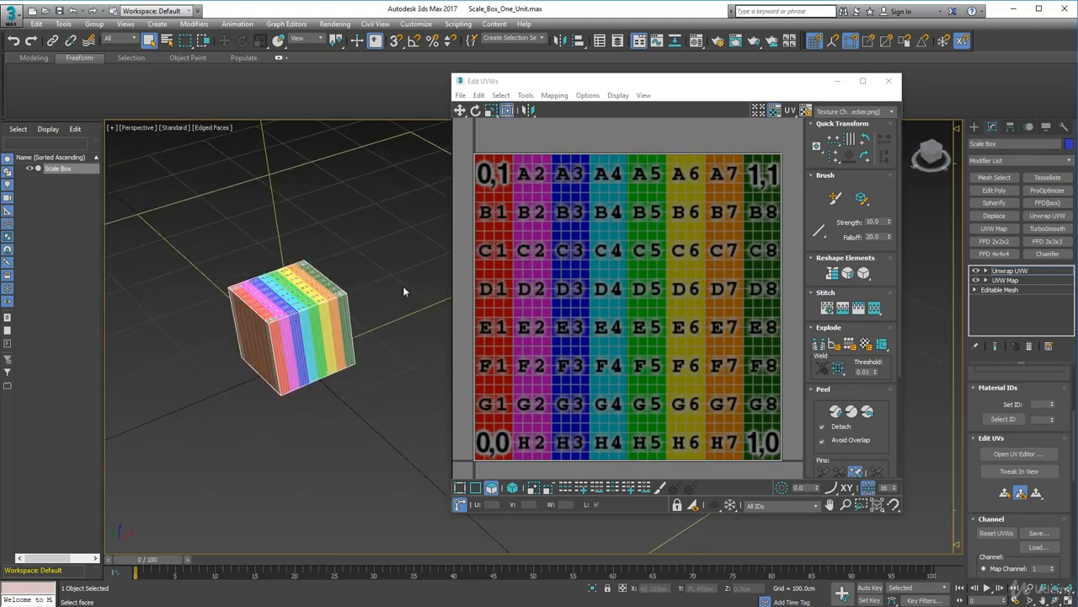
# Switch the display texture back to CheckerPattern and examine the stretching on the box's sides and underside.
pyautogui.click(893, 112)
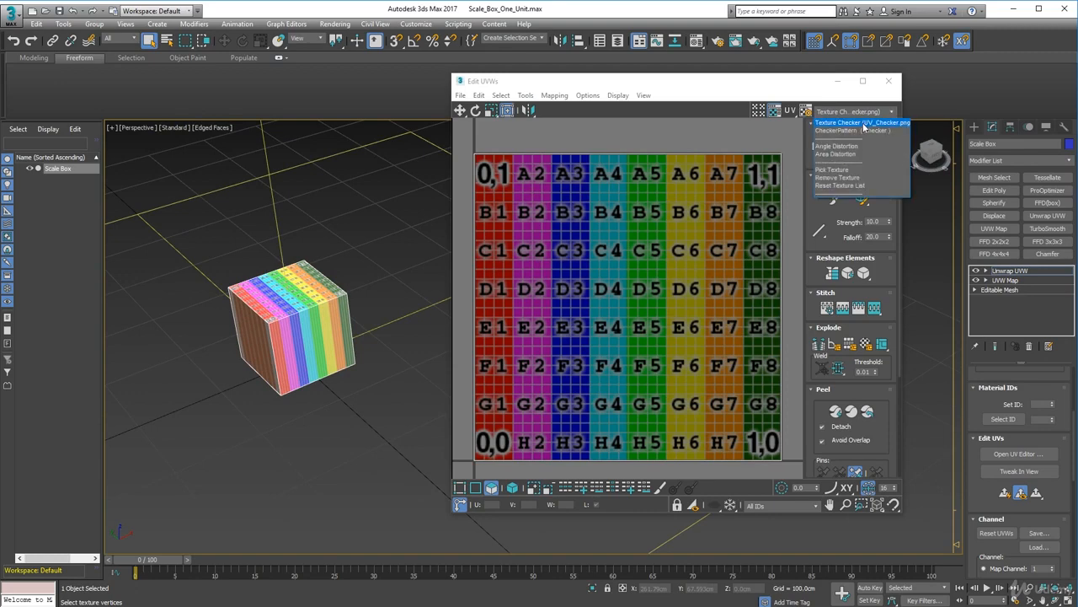
pyautogui.click(866, 132)
pyautogui.keyDown('alt'); pyautogui.moveTo(294, 332); pyautogui.dragTo(327, 318, button='middle'); pyautogui.keyUp('alt')
pyautogui.scroll(5, 373, 331)
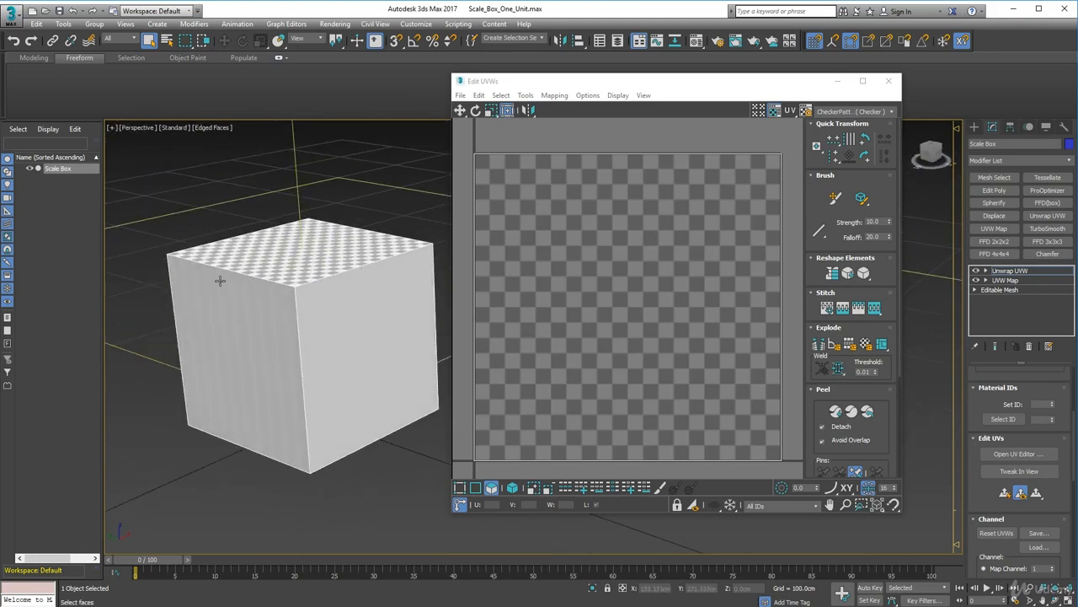
pyautogui.keyDown('alt'); pyautogui.moveTo(244, 379); pyautogui.dragTo(293, 379, button='middle'); pyautogui.keyUp('alt')
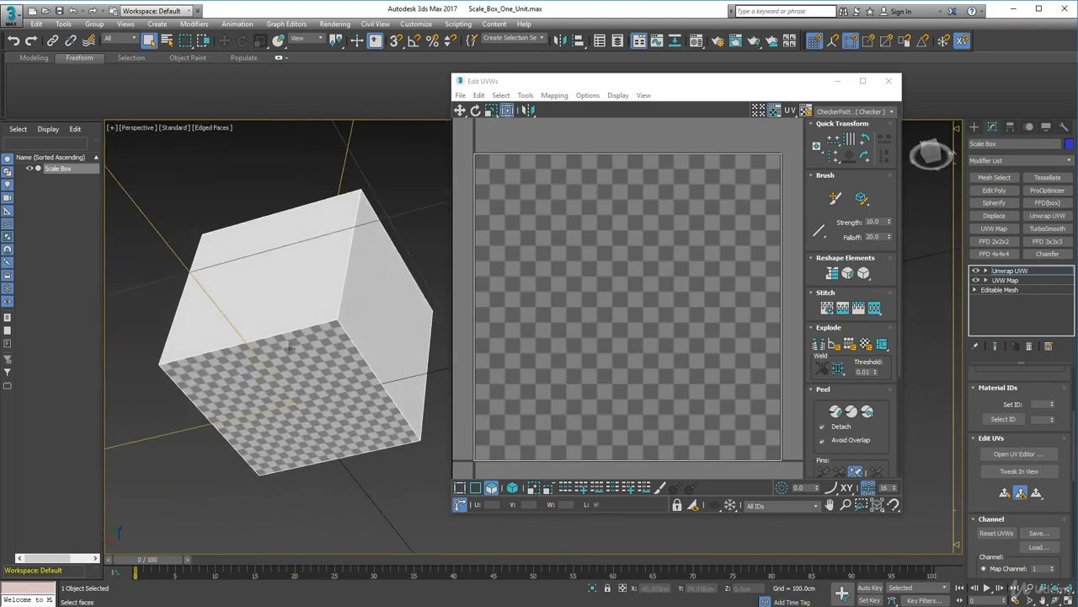
# Examine the CheckerPattern mapping on the box's top and side faces from several angles beside the Edit UVWs window.
pyautogui.keyDown('alt'); pyautogui.moveTo(313, 290); pyautogui.dragTo(259, 372, button='middle'); pyautogui.keyUp('alt')
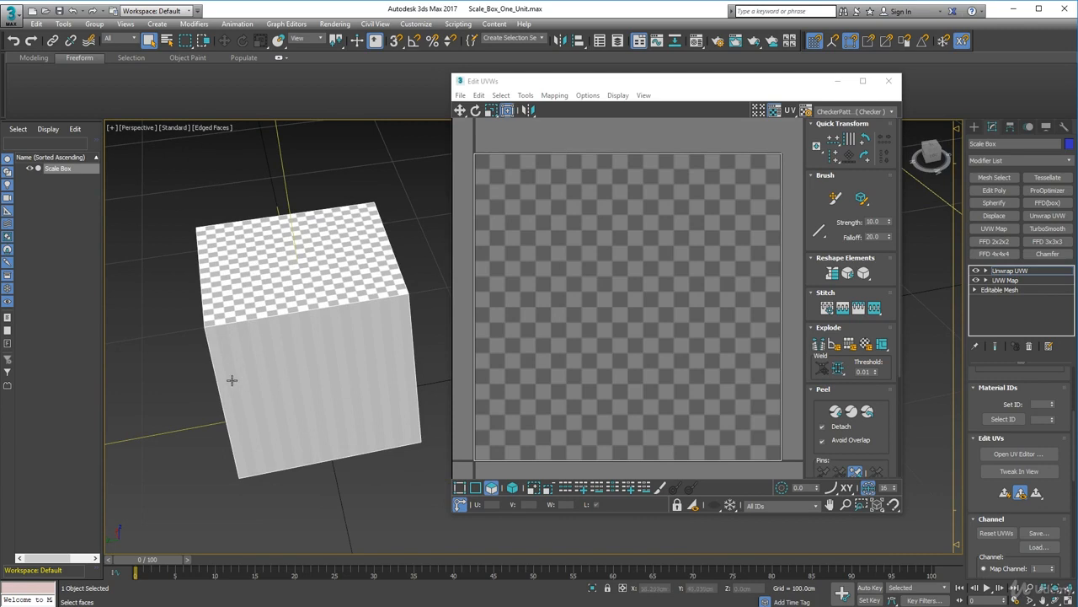
pyautogui.keyDown('alt'); pyautogui.moveTo(257, 403); pyautogui.dragTo(228, 397, button='middle'); pyautogui.keyUp('alt')
pyautogui.keyDown('alt'); pyautogui.moveTo(173, 359); pyautogui.dragTo(328, 265, button='middle'); pyautogui.keyUp('alt')
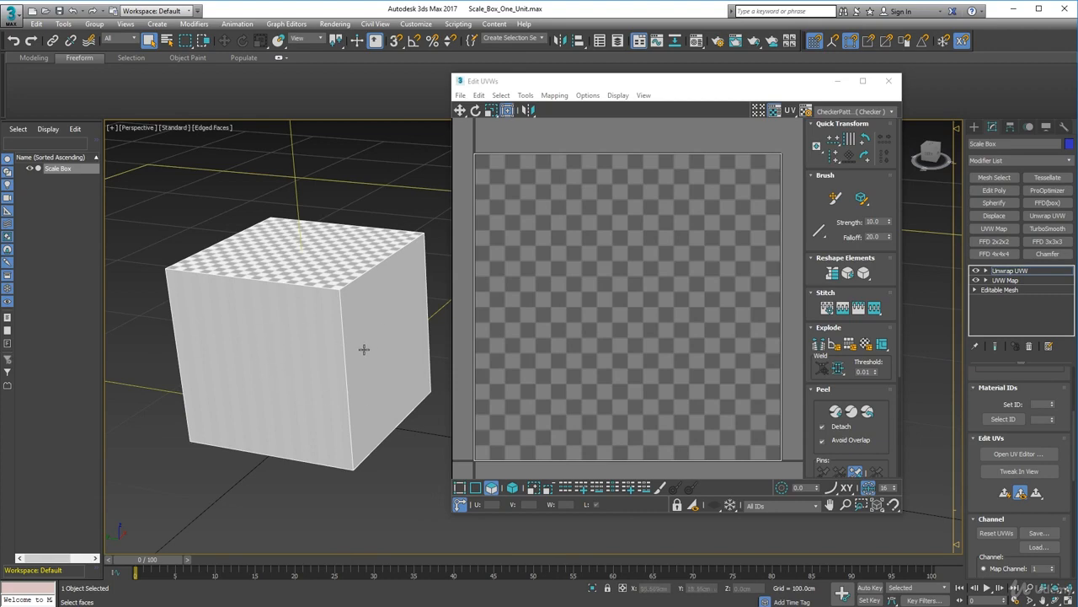
pyautogui.keyDown('alt'); pyautogui.moveTo(363, 350); pyautogui.dragTo(342, 386, button='middle'); pyautogui.keyUp('alt')
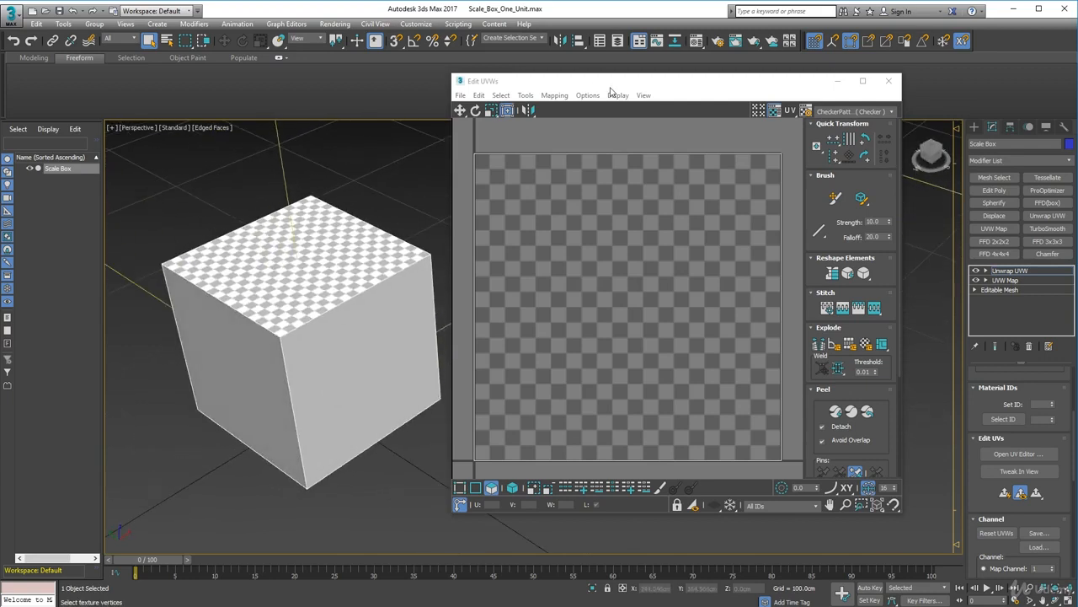
pyautogui.moveTo(611, 83); pyautogui.dragTo(621, 66)
pyautogui.moveTo(300, 357); pyautogui.dragTo(275, 353, button='middle')
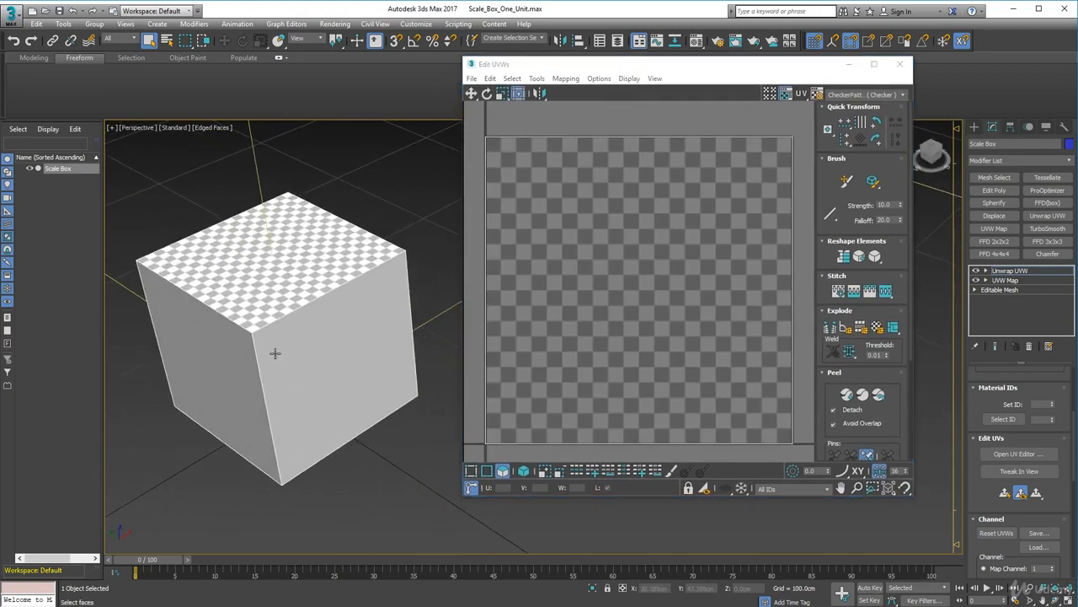
pyautogui.keyDown('alt'); pyautogui.moveTo(278, 315); pyautogui.dragTo(356, 303, button='middle'); pyautogui.keyUp('alt')
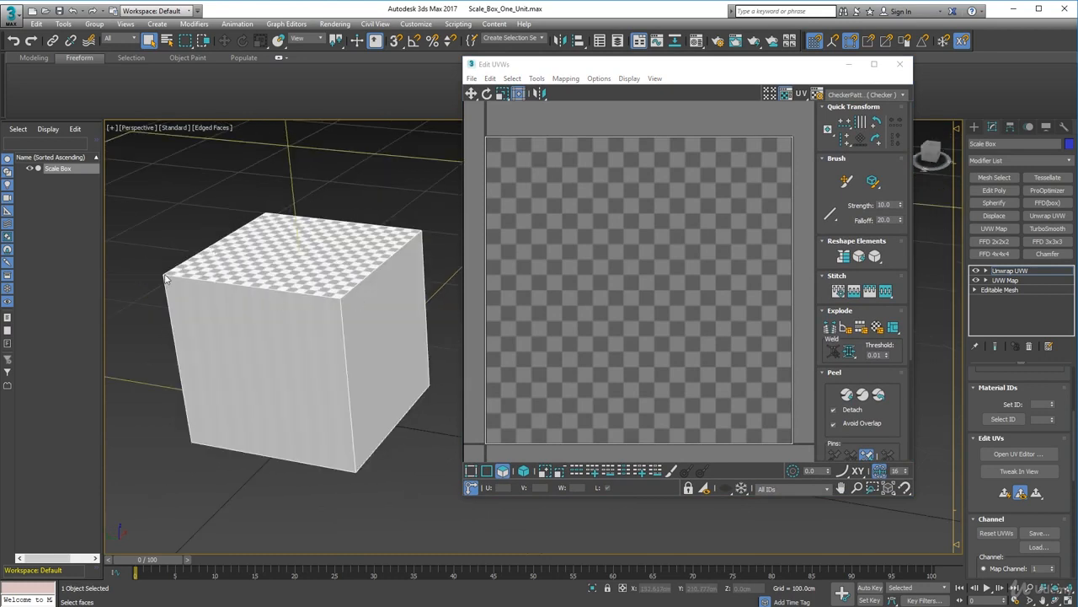
pyautogui.keyDown('alt'); pyautogui.moveTo(353, 324); pyautogui.dragTo(326, 341, button='middle'); pyautogui.keyUp('alt')
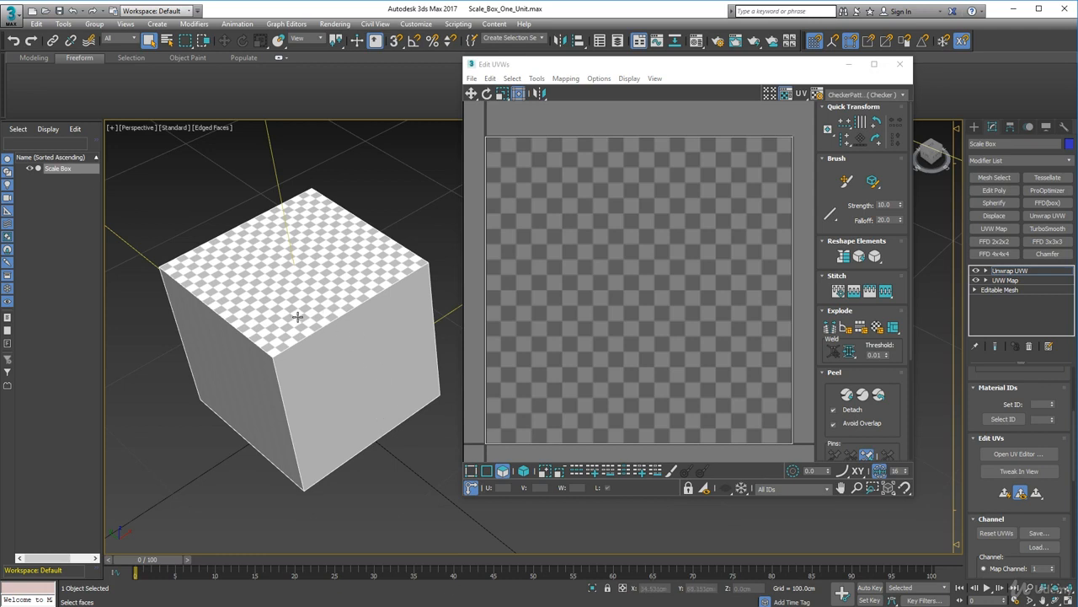
pyautogui.moveTo(324, 329)
pyautogui.keyDown('alt'); pyautogui.mouseDown(button='middle')
pyautogui.moveTo(320, 380)
pyautogui.moveTo(315, 343)
pyautogui.mouseUp(button='middle'); pyautogui.keyUp('alt')
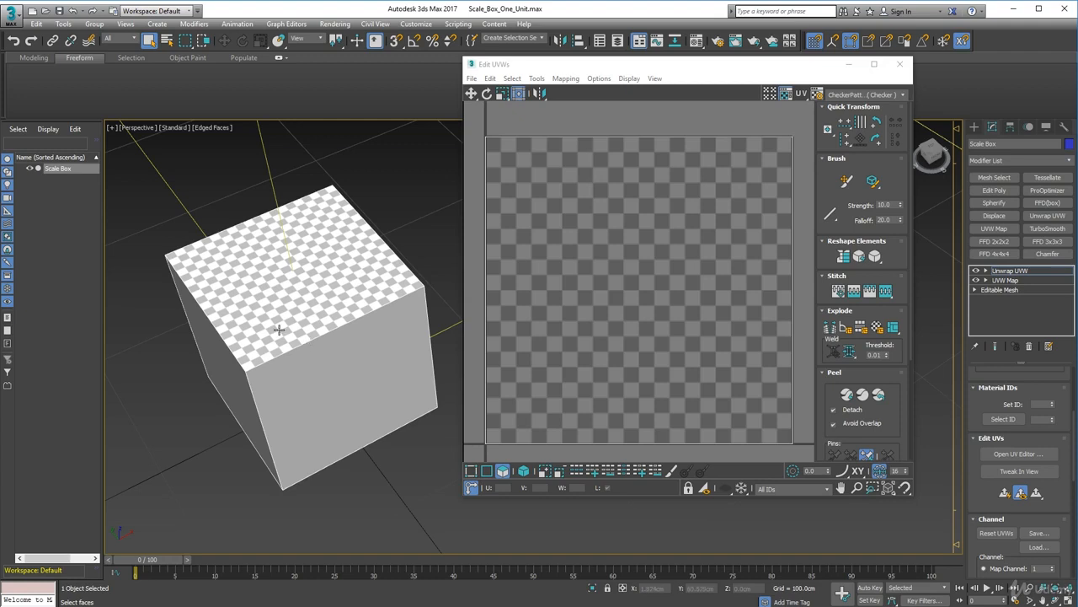
pyautogui.keyDown('alt'); pyautogui.moveTo(318, 395); pyautogui.dragTo(345, 346, button='middle'); pyautogui.keyUp('alt')
pyautogui.scroll(-2, 345, 339)
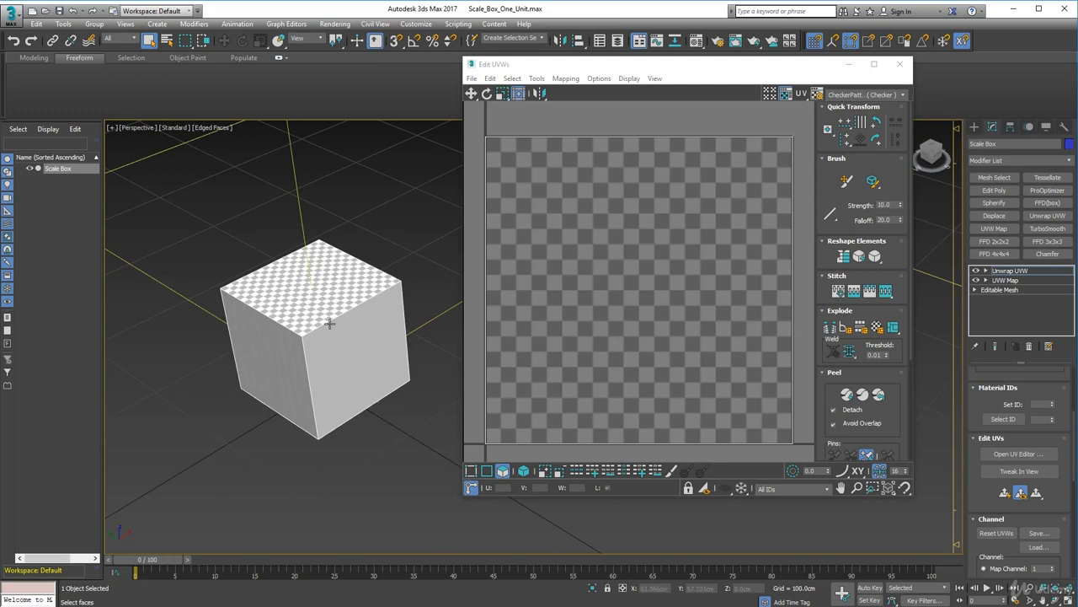
# Move the Edit UVWs window clear of the viewport and bring the Unwrap UVW modifier's Peel and Projection tools into view.
pyautogui.moveTo(703, 71); pyautogui.dragTo(331, 203)
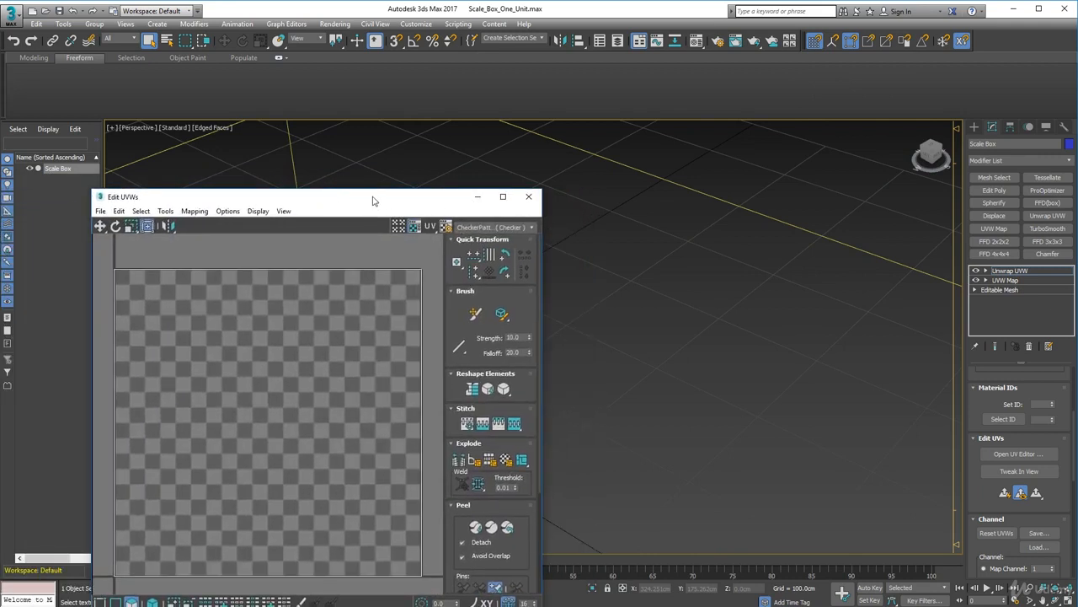
pyautogui.moveTo(374, 200); pyautogui.dragTo(0, 203)
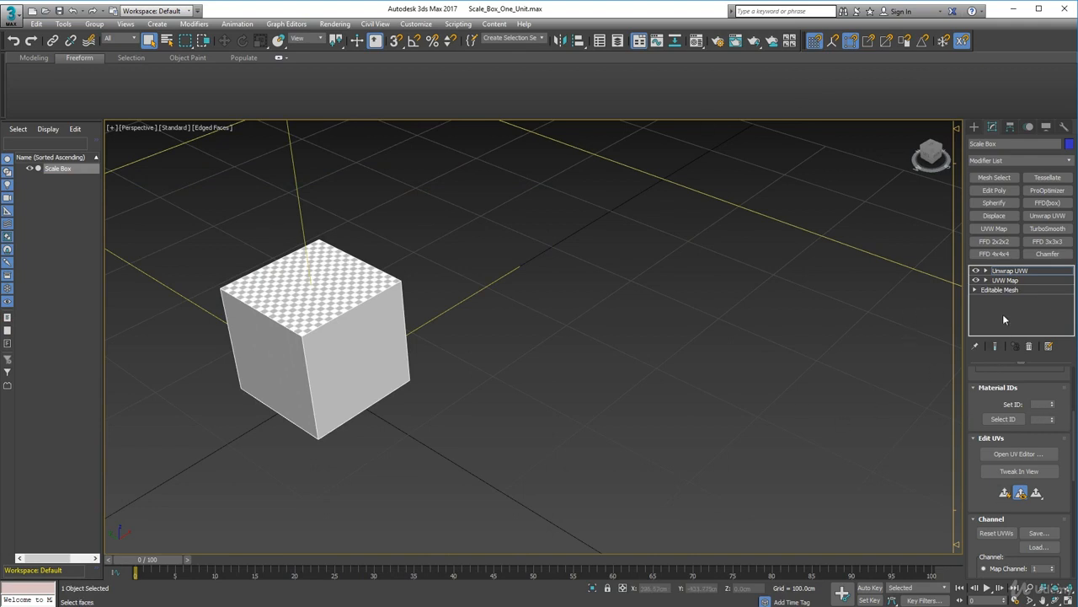
pyautogui.moveTo(1059, 458); pyautogui.dragTo(1057, 282)
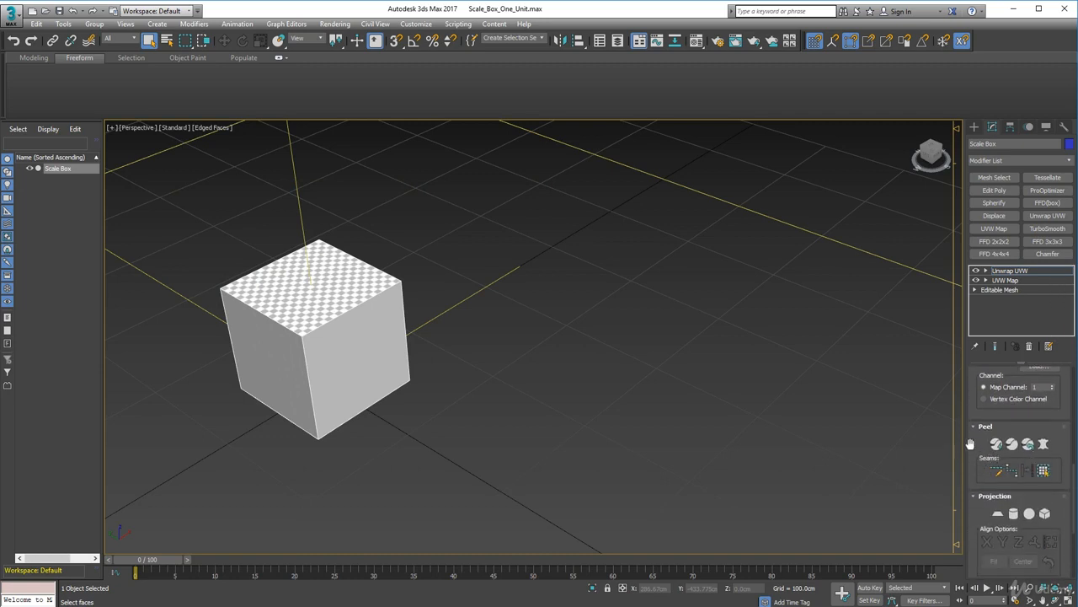
pyautogui.moveTo(972, 441); pyautogui.dragTo(973, 414)
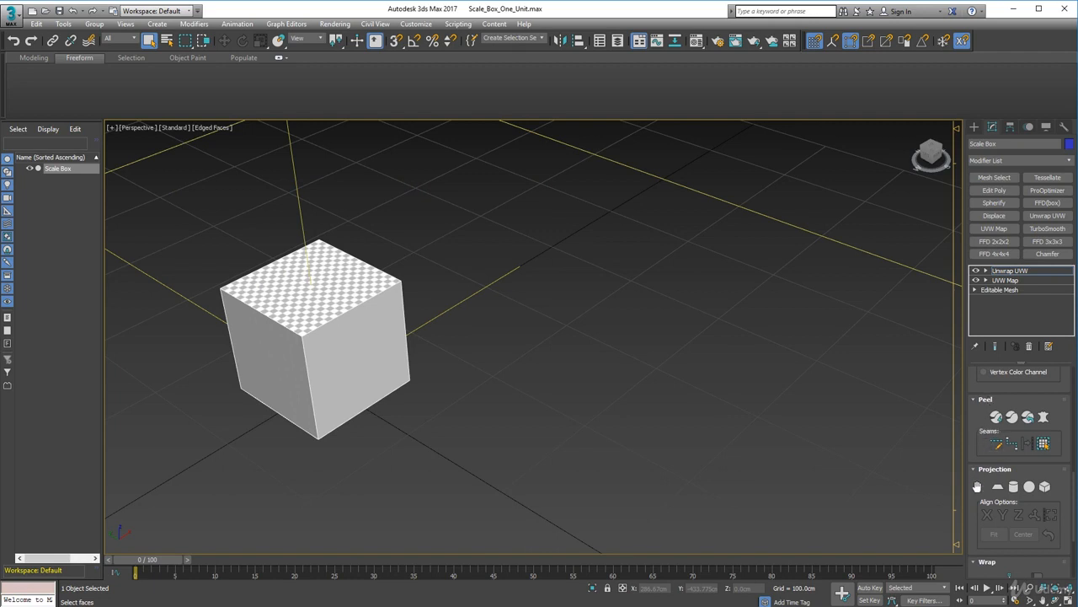
# Mark point-to-point seams along the box's top, vertical and bottom edges, dividing its six faces into two strips of three.
pyautogui.click(1011, 444)
pyautogui.keyDown('alt'); pyautogui.moveTo(357, 301); pyautogui.dragTo(448, 363, button='middle'); pyautogui.keyUp('alt')
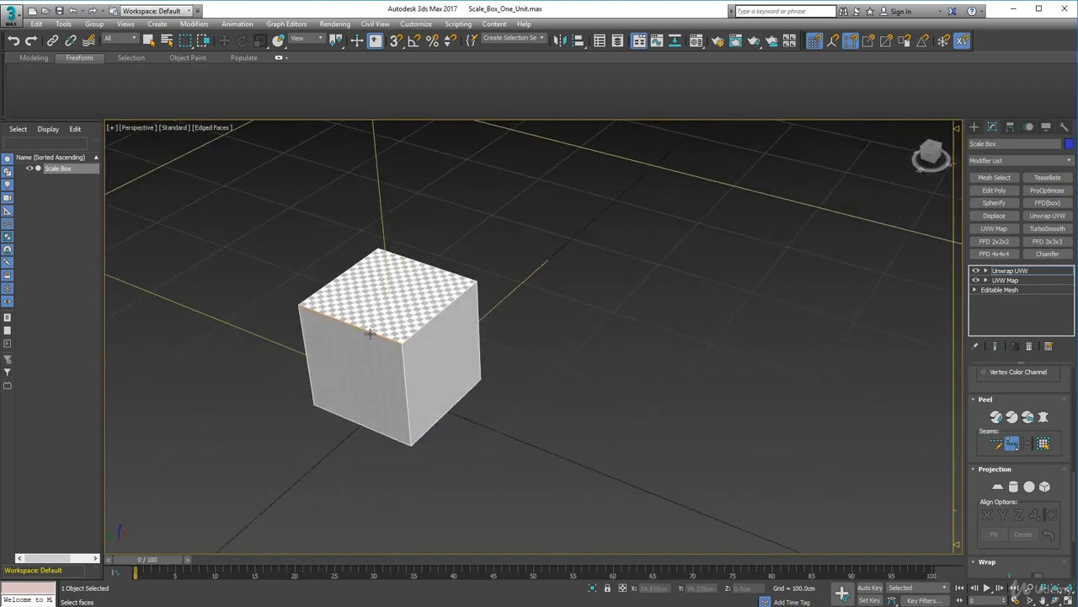
pyautogui.keyDown('alt'); pyautogui.moveTo(501, 345); pyautogui.dragTo(406, 348, button='middle'); pyautogui.keyUp('alt')
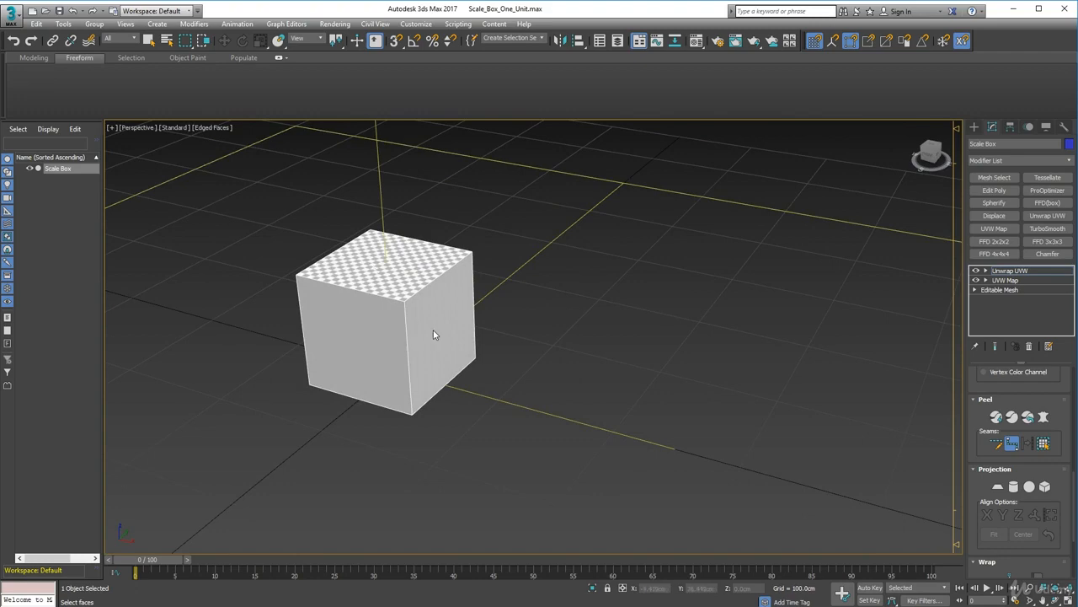
pyautogui.keyDown('alt'); pyautogui.moveTo(469, 452); pyautogui.dragTo(498, 401, button='middle'); pyautogui.keyUp('alt')
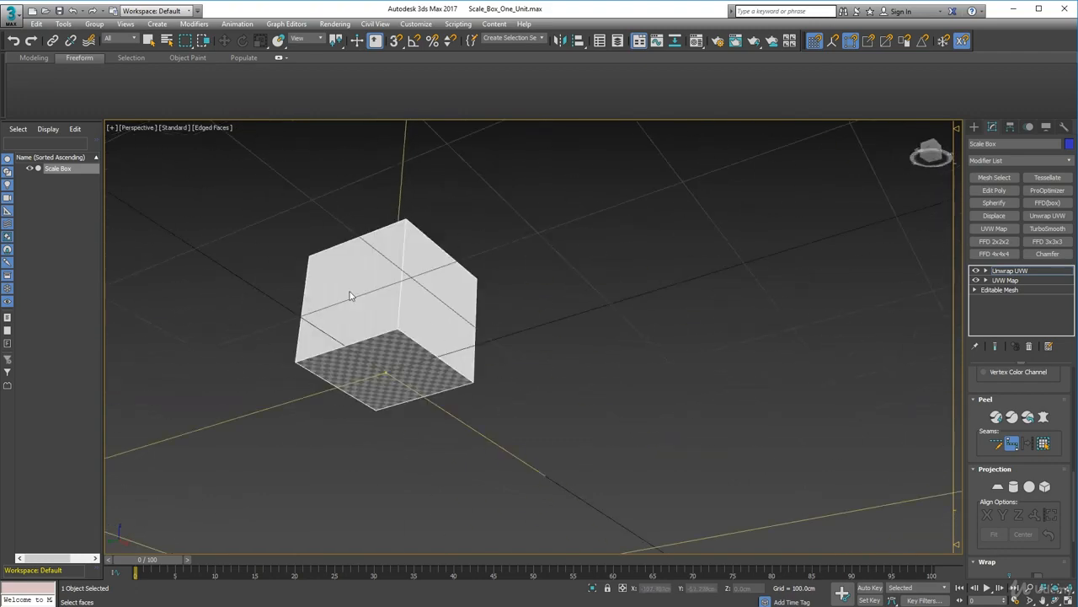
pyautogui.keyDown('alt'); pyautogui.moveTo(365, 373); pyautogui.dragTo(329, 429, button='middle'); pyautogui.keyUp('alt')
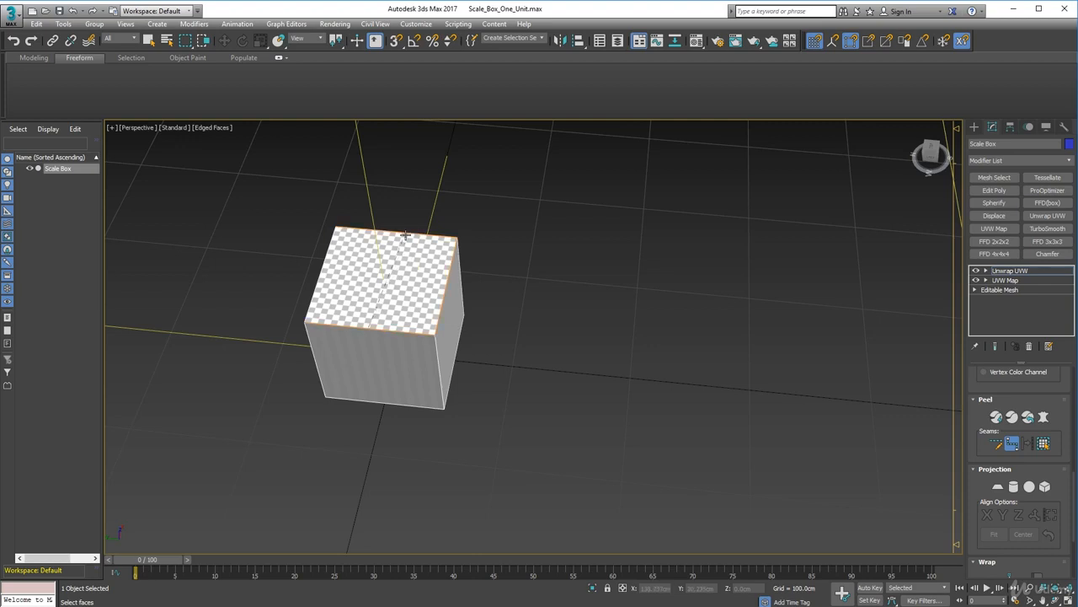
pyautogui.click(319, 270)
pyautogui.keyDown('alt'); pyautogui.moveTo(521, 301); pyautogui.dragTo(422, 258, button='middle'); pyautogui.keyUp('alt')
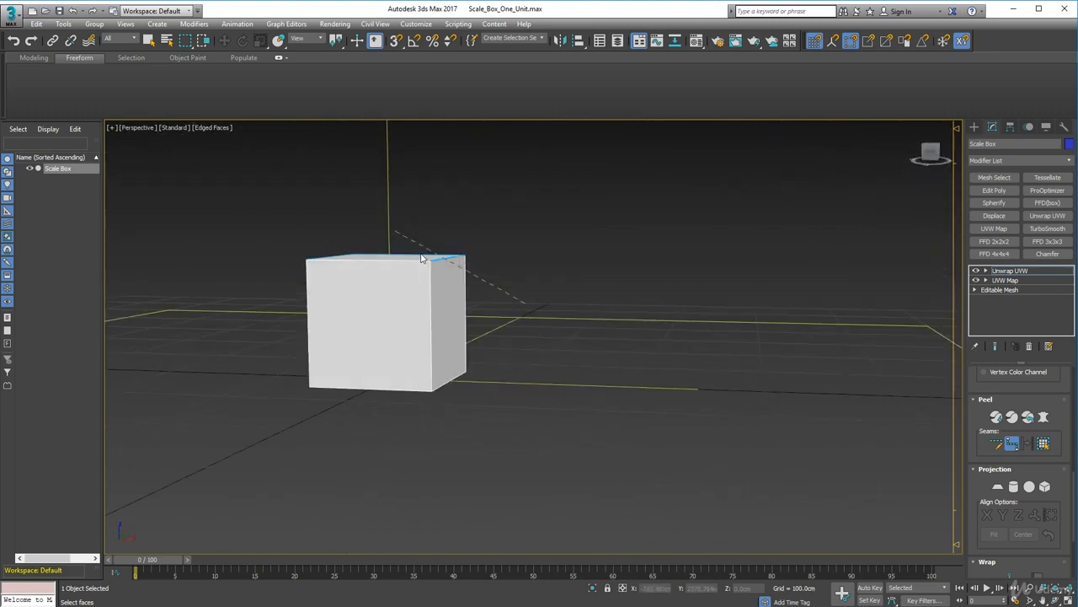
pyautogui.click(429, 312)
pyautogui.keyDown('alt'); pyautogui.moveTo(460, 421); pyautogui.dragTo(459, 337, button='middle'); pyautogui.keyUp('alt')
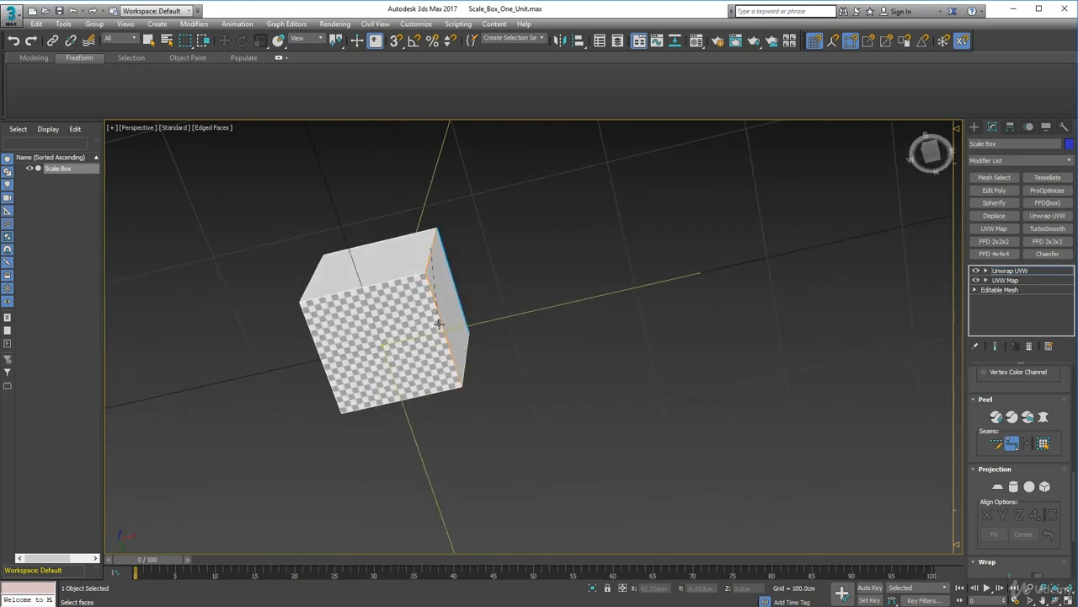
pyautogui.click(439, 324)
pyautogui.keyDown('alt'); pyautogui.moveTo(327, 375); pyautogui.dragTo(483, 460, button='middle'); pyautogui.keyUp('alt')
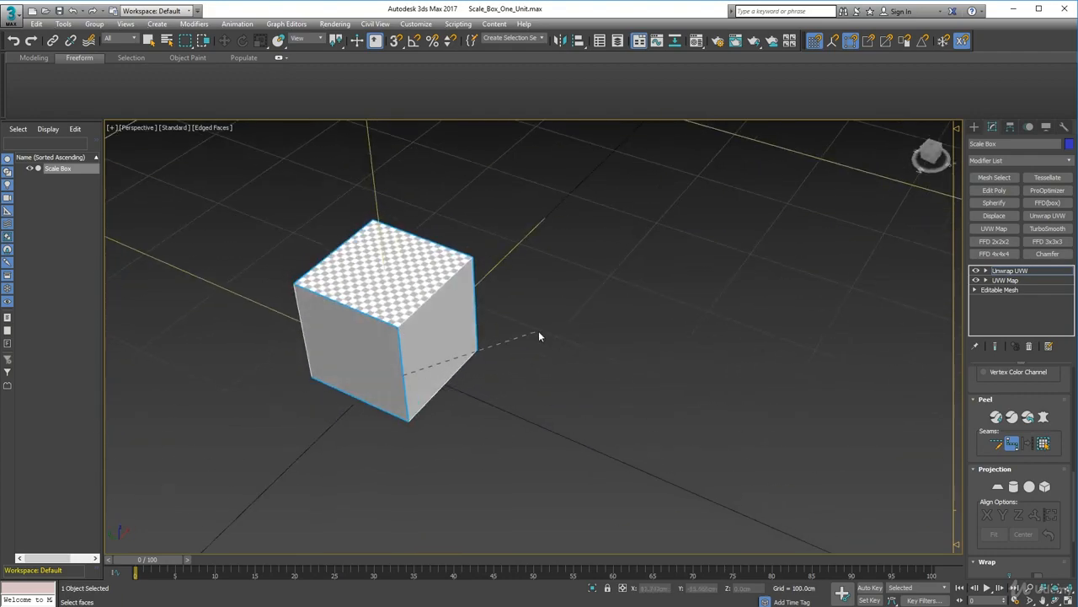
pyautogui.keyDown('alt'); pyautogui.moveTo(539, 336); pyautogui.dragTo(566, 351, button='middle'); pyautogui.keyUp('alt')
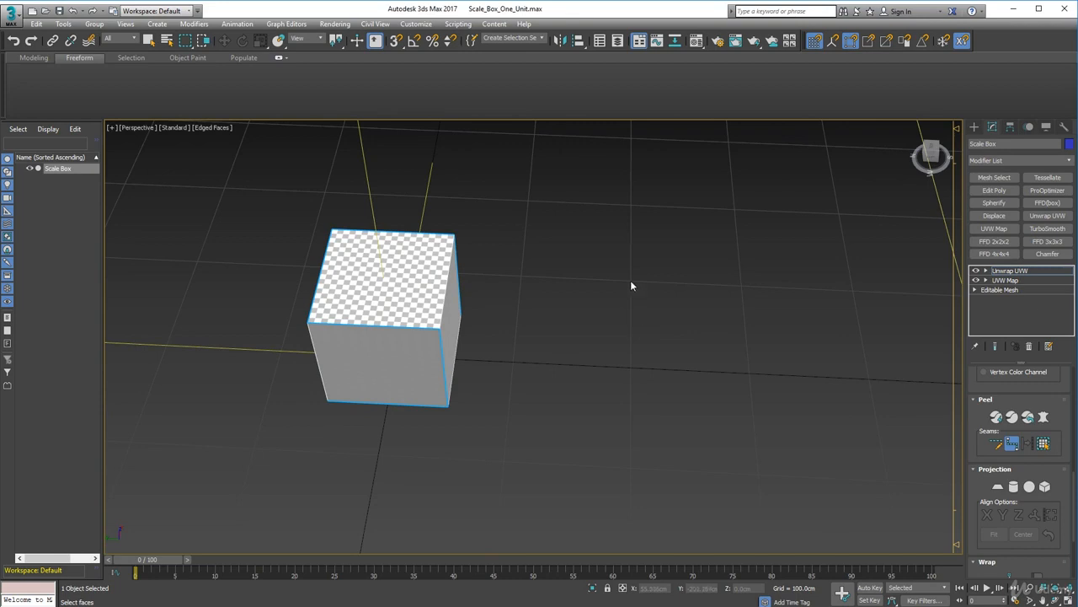
pyautogui.keyDown('alt'); pyautogui.moveTo(631, 284); pyautogui.dragTo(590, 348, button='middle'); pyautogui.keyUp('alt')
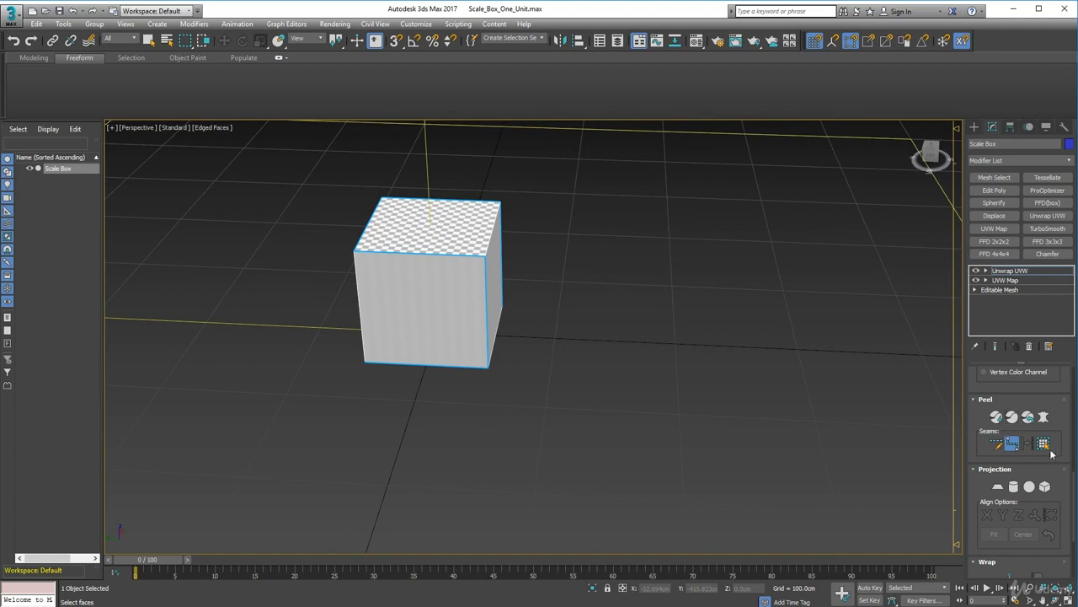
# Try a Quick Peel of the box along the marked seams and undo it.
pyautogui.click(996, 416)
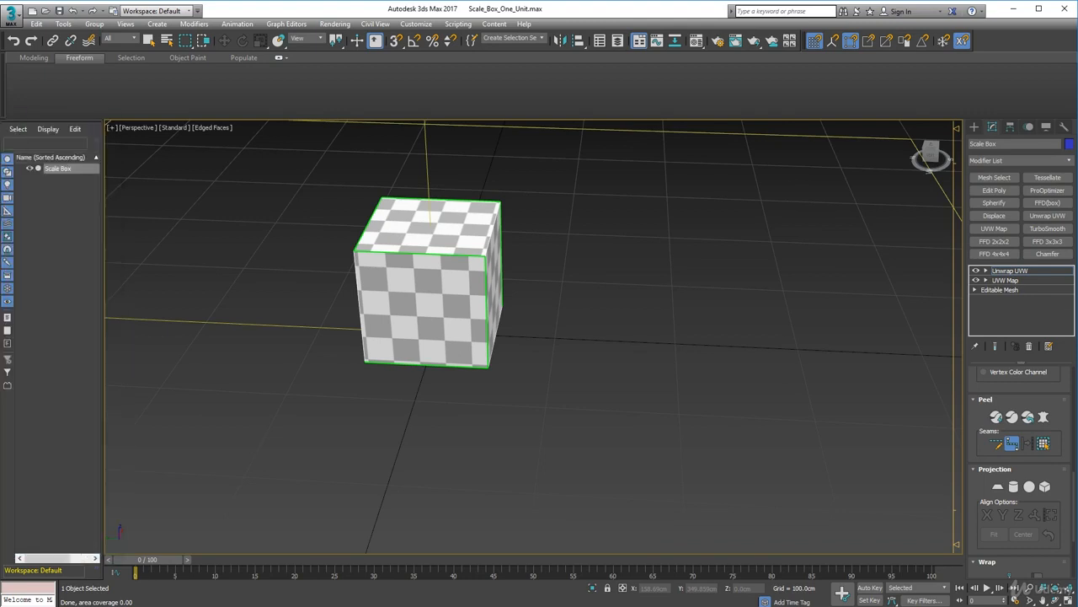
pyautogui.hotkey('ctrl', 'z')
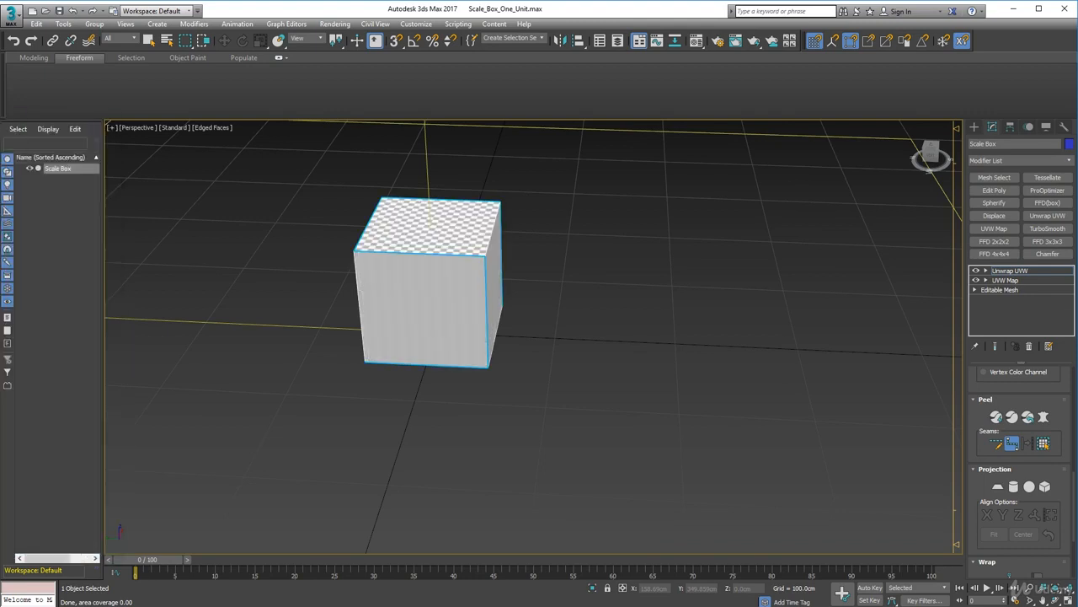
# Bring the Edit UVWs window back beside the box and peel the box's UVs along the marked seams.
pyautogui.moveTo(0, 116); pyautogui.dragTo(651, 110)
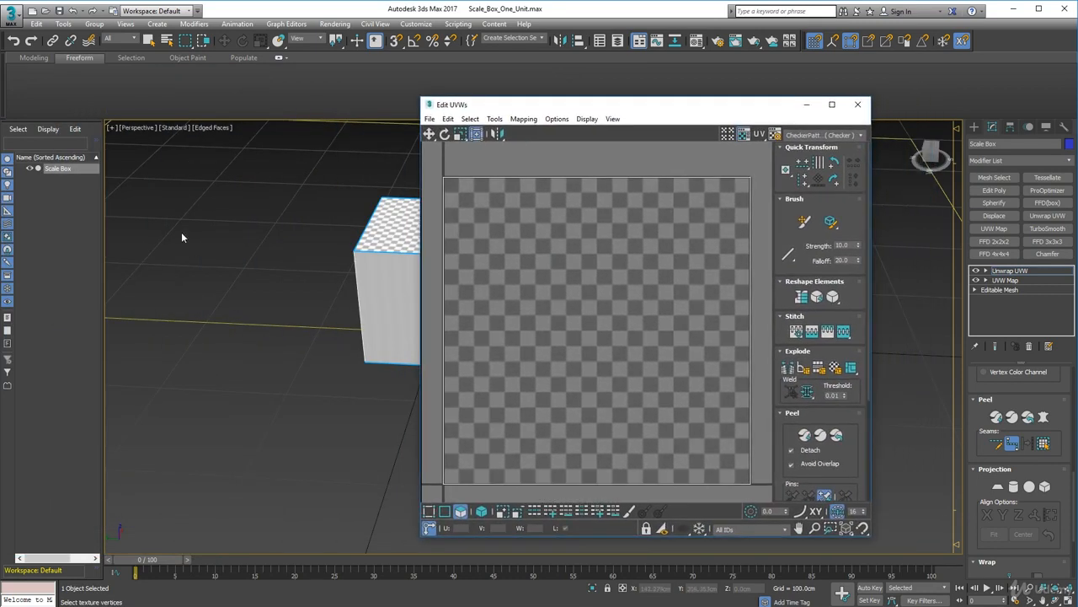
pyautogui.moveTo(281, 201); pyautogui.dragTo(160, 226, button='middle')
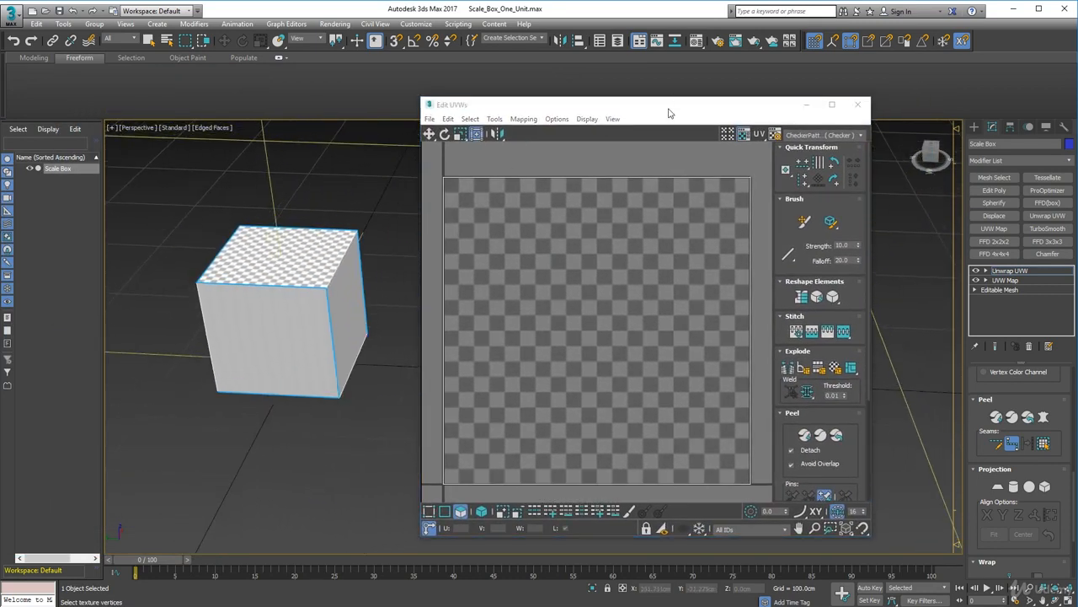
pyautogui.moveTo(668, 113); pyautogui.dragTo(668, 99)
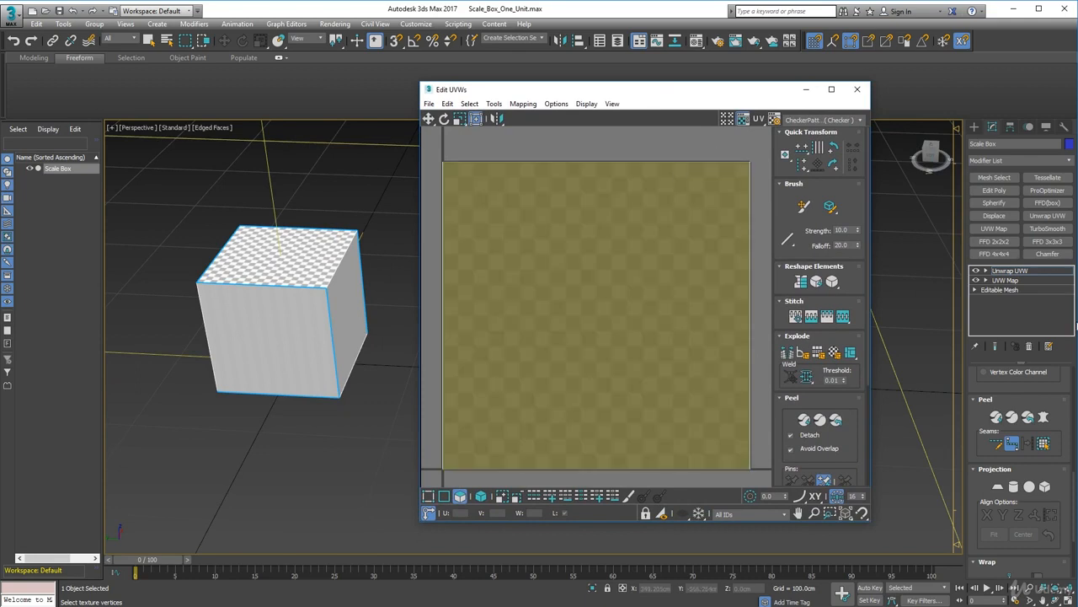
pyautogui.click(1010, 419)
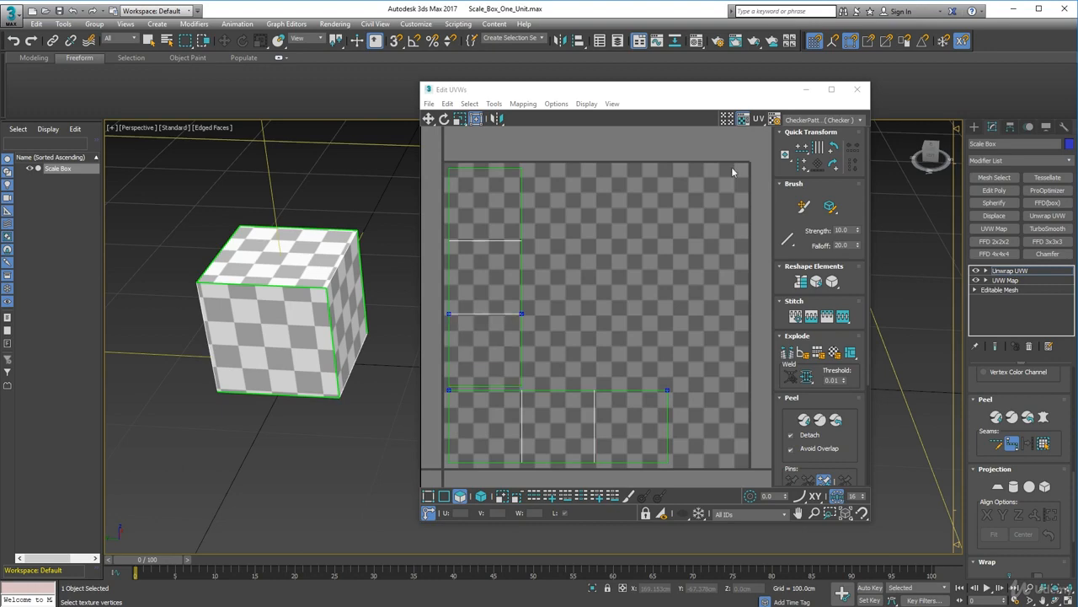
# Examine how the checker pattern maps on the peeled box's sides and underside.
pyautogui.keyDown('alt'); pyautogui.moveTo(296, 357); pyautogui.dragTo(339, 299, button='middle'); pyautogui.keyUp('alt')
pyautogui.keyDown('alt'); pyautogui.moveTo(296, 350); pyautogui.dragTo(257, 375, button='middle'); pyautogui.keyUp('alt')
pyautogui.keyDown('alt'); pyautogui.moveTo(240, 295); pyautogui.dragTo(96, 316, button='middle'); pyautogui.keyUp('alt')
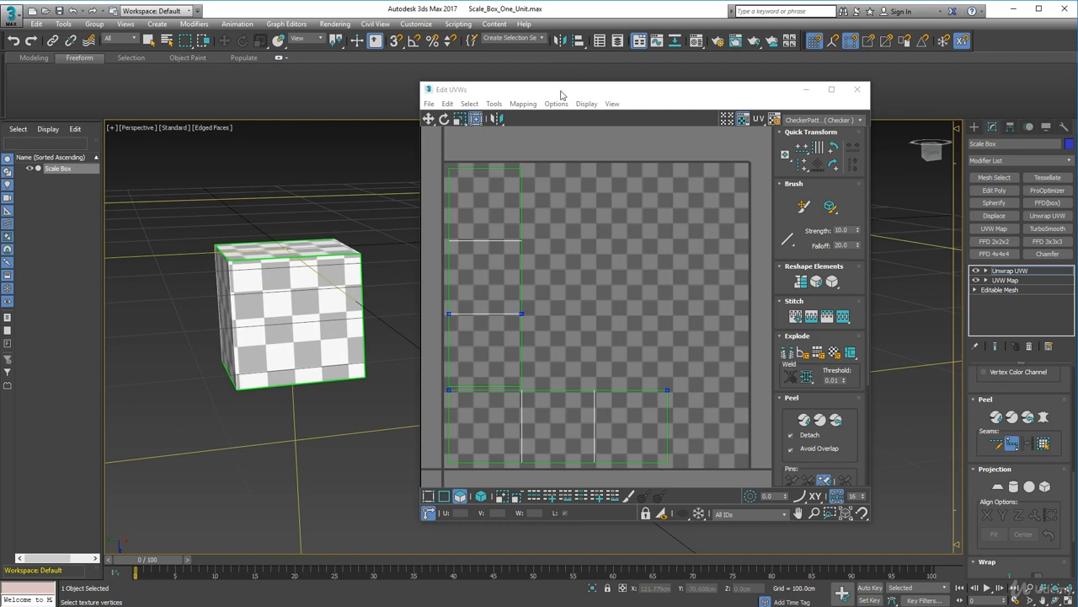
# Turn on element selection in the UV Editor and select the horizontal strip of three faces.
pyautogui.moveTo(561, 95); pyautogui.dragTo(491, 95)
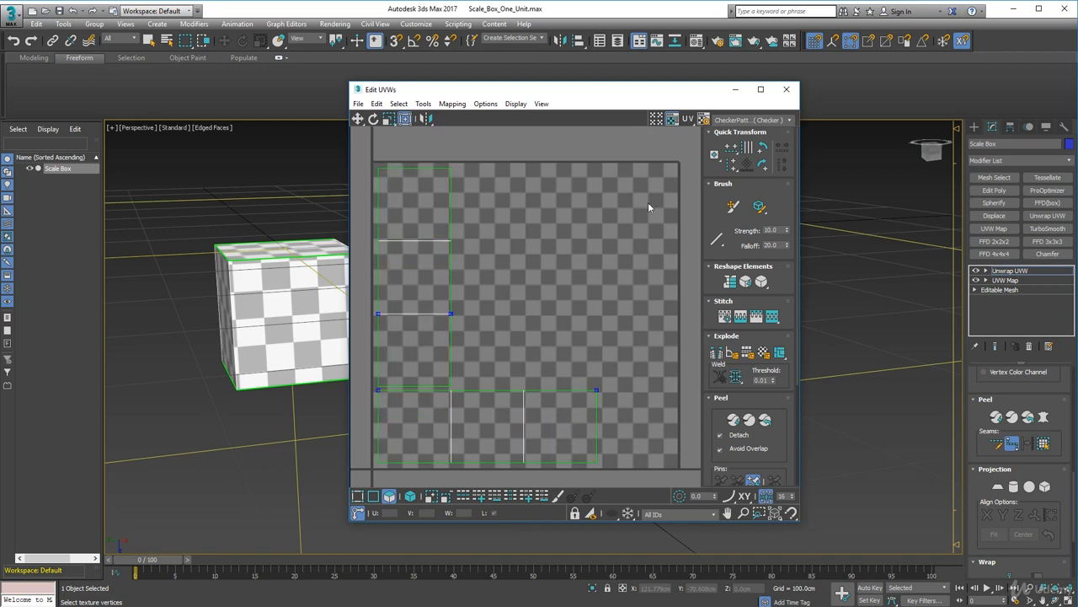
pyautogui.click(411, 496)
pyautogui.click(551, 446)
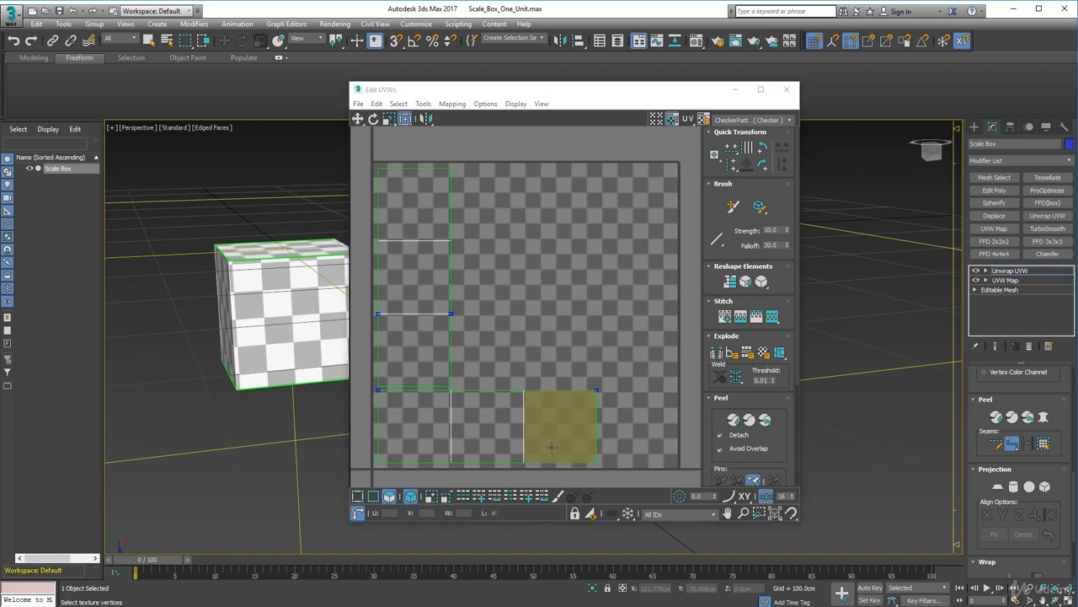
pyautogui.click(535, 430)
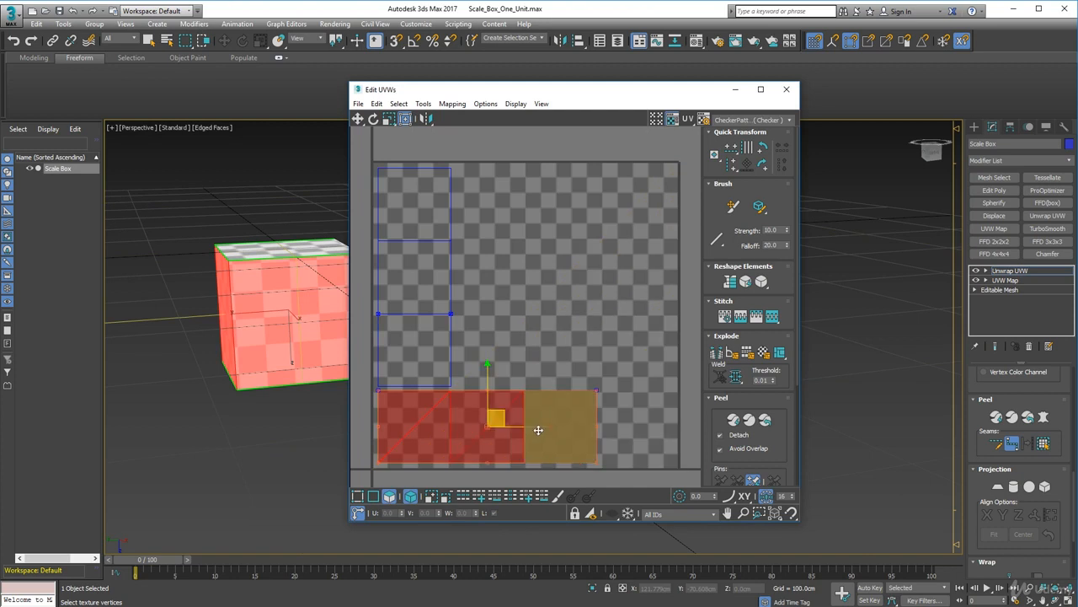
pyautogui.click(426, 284)
pyautogui.click(531, 431)
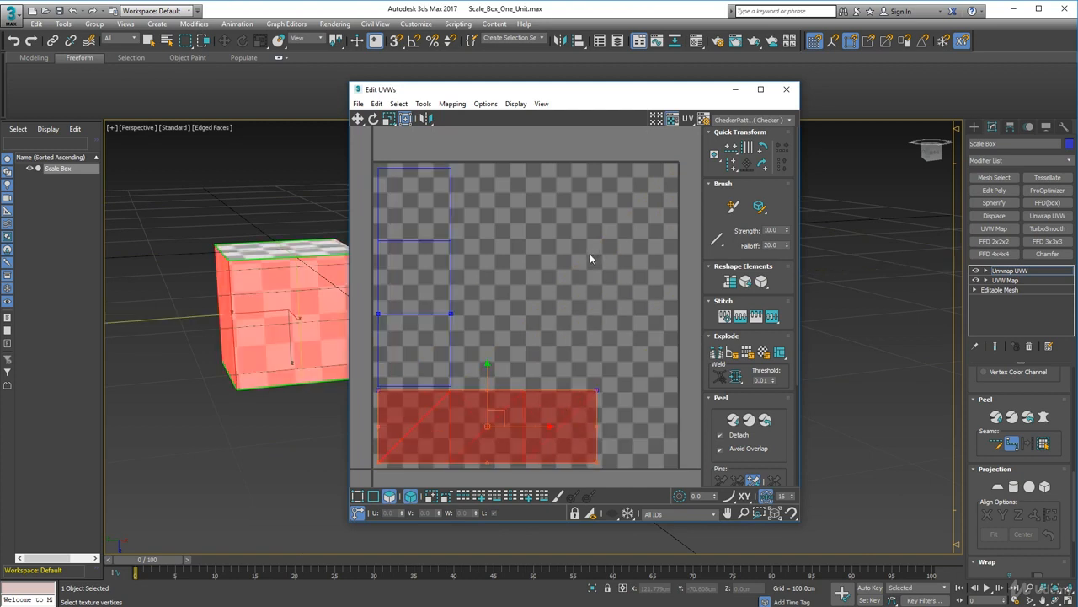
# Select the vertical UV strip and examine which three faces of the box it covers.
pyautogui.click(429, 270)
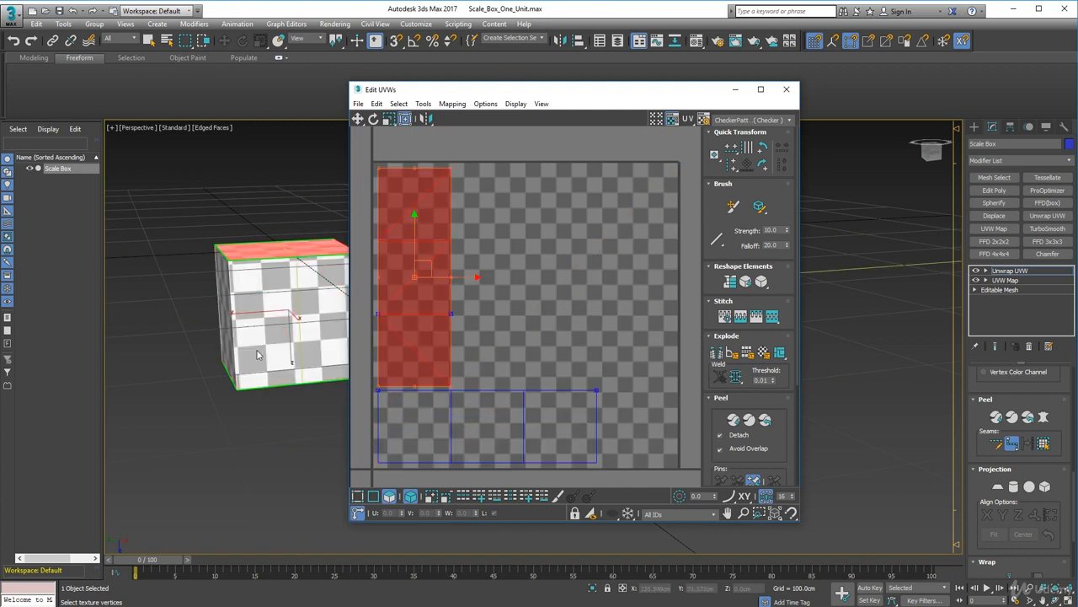
pyautogui.keyDown('alt'); pyautogui.moveTo(260, 355); pyautogui.dragTo(234, 348, button='middle'); pyautogui.keyUp('alt')
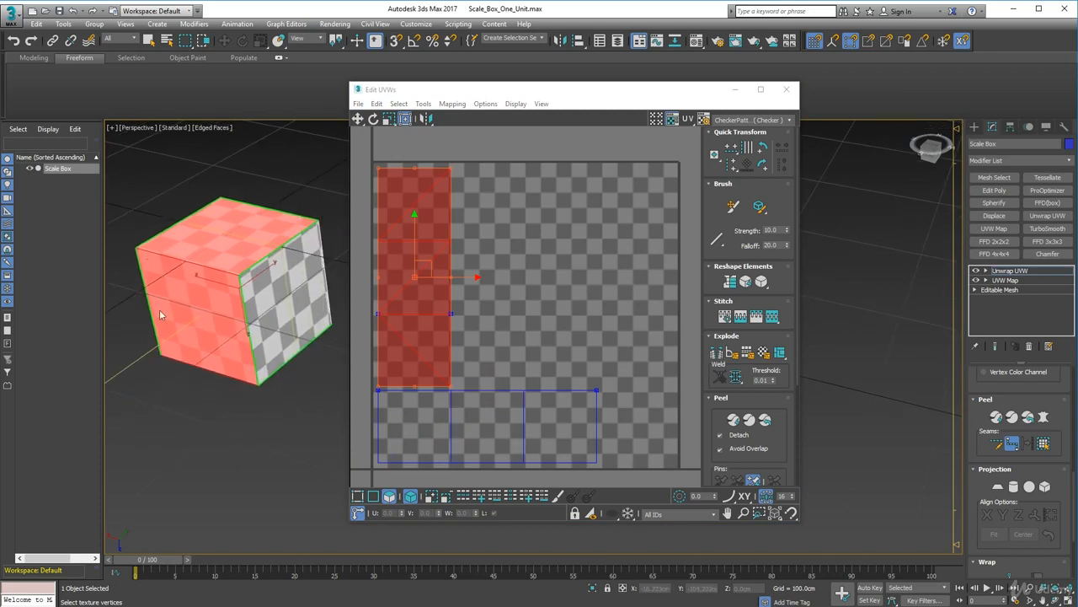
pyautogui.keyDown('alt'); pyautogui.moveTo(160, 314); pyautogui.dragTo(198, 302, button='middle'); pyautogui.keyUp('alt')
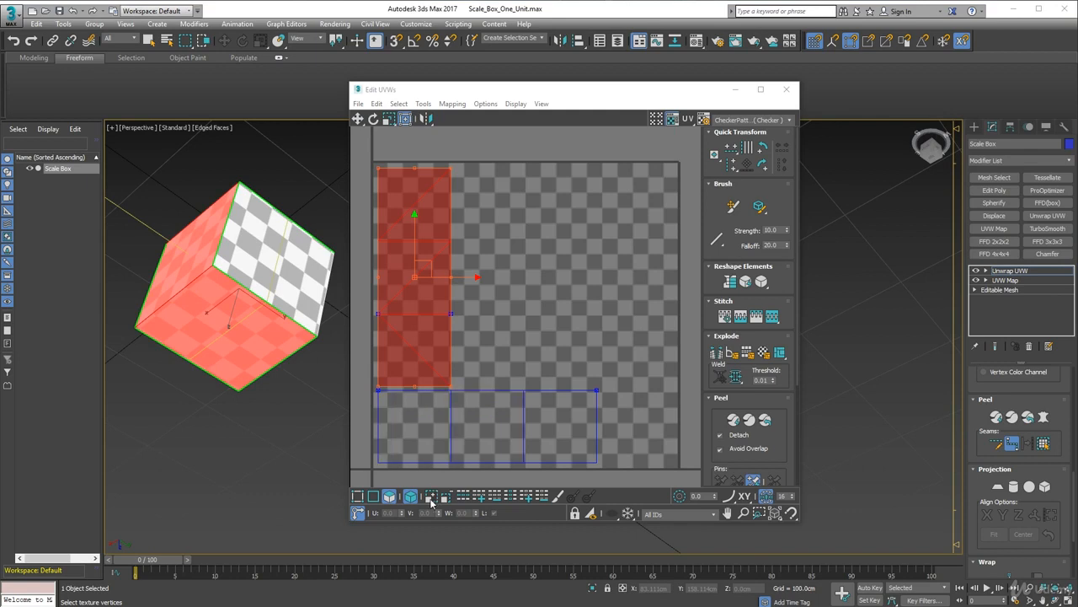
# Select the horizontal UV strip and examine which three faces of the box it covers.
pyautogui.click(415, 426)
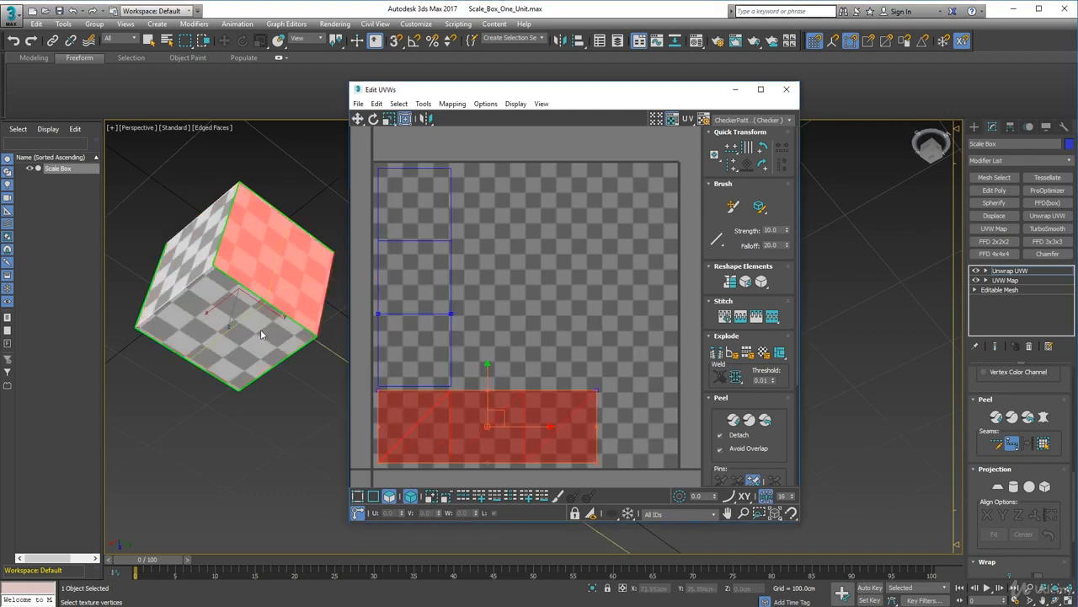
pyautogui.keyDown('alt'); pyautogui.moveTo(260, 329); pyautogui.dragTo(160, 371, button='middle'); pyautogui.keyUp('alt')
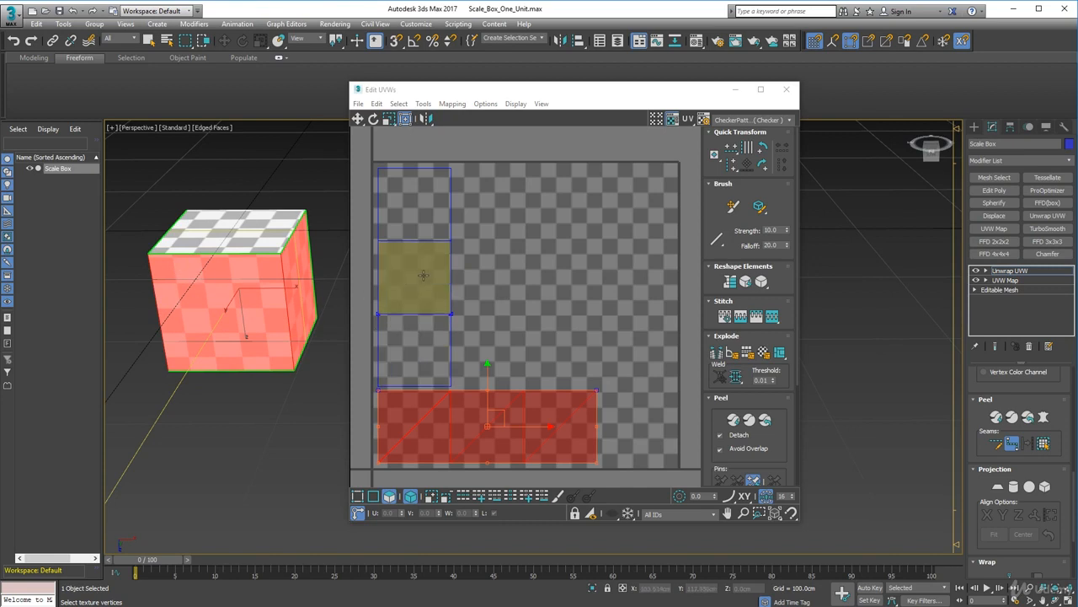
pyautogui.keyDown('alt'); pyautogui.moveTo(251, 295); pyautogui.dragTo(244, 325, button='middle'); pyautogui.keyUp('alt')
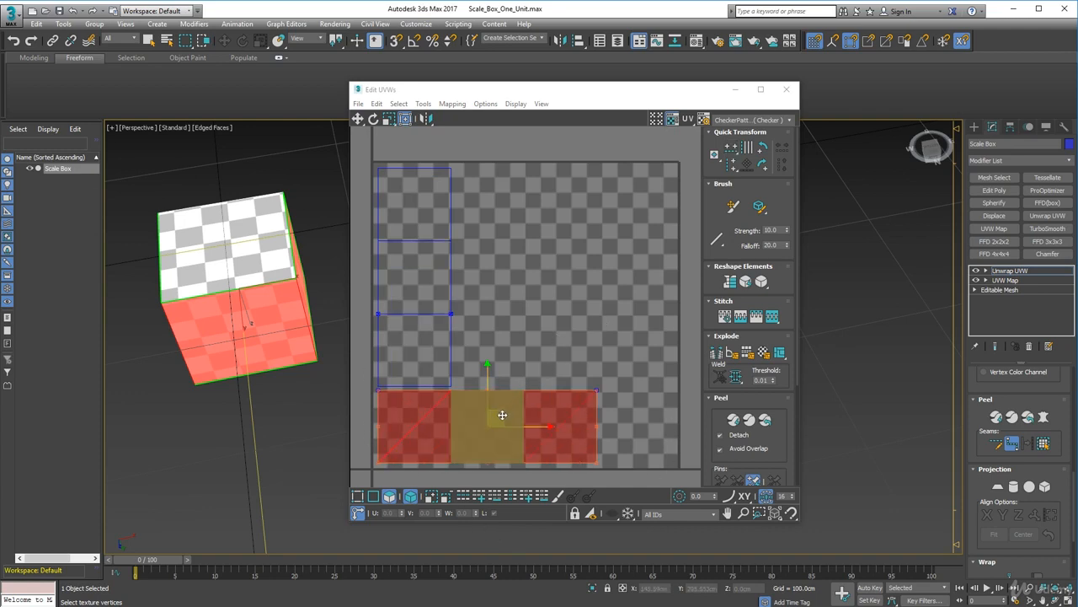
# Move the horizontal UV strip up beside the vertical one and examine how the checker pattern aligns across the box's edges.
pyautogui.moveTo(502, 414); pyautogui.dragTo(586, 310)
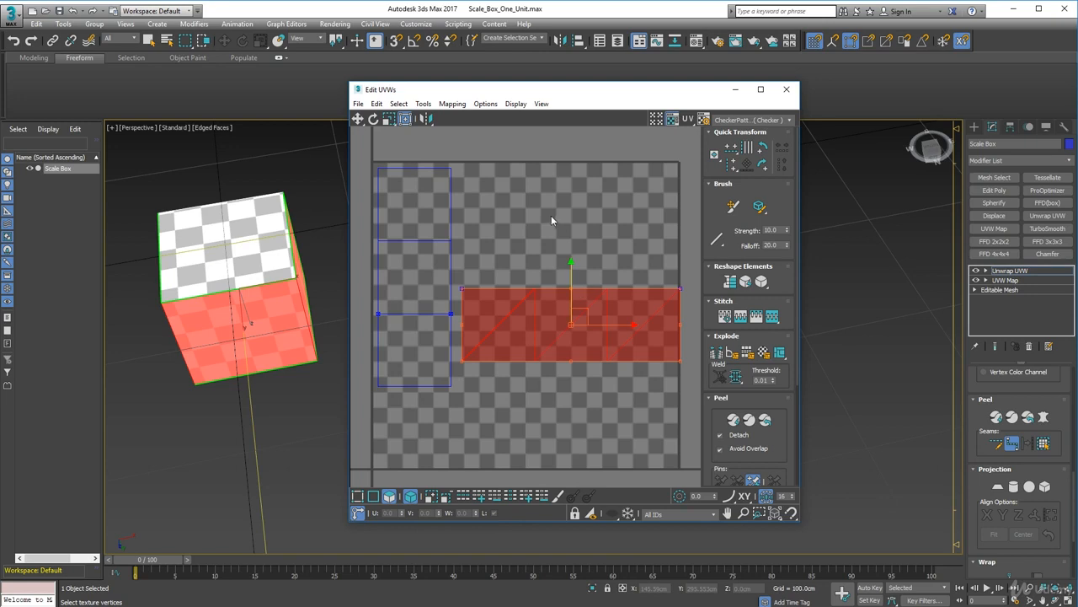
pyautogui.keyDown('alt'); pyautogui.moveTo(263, 336); pyautogui.dragTo(286, 275, button='middle'); pyautogui.keyUp('alt')
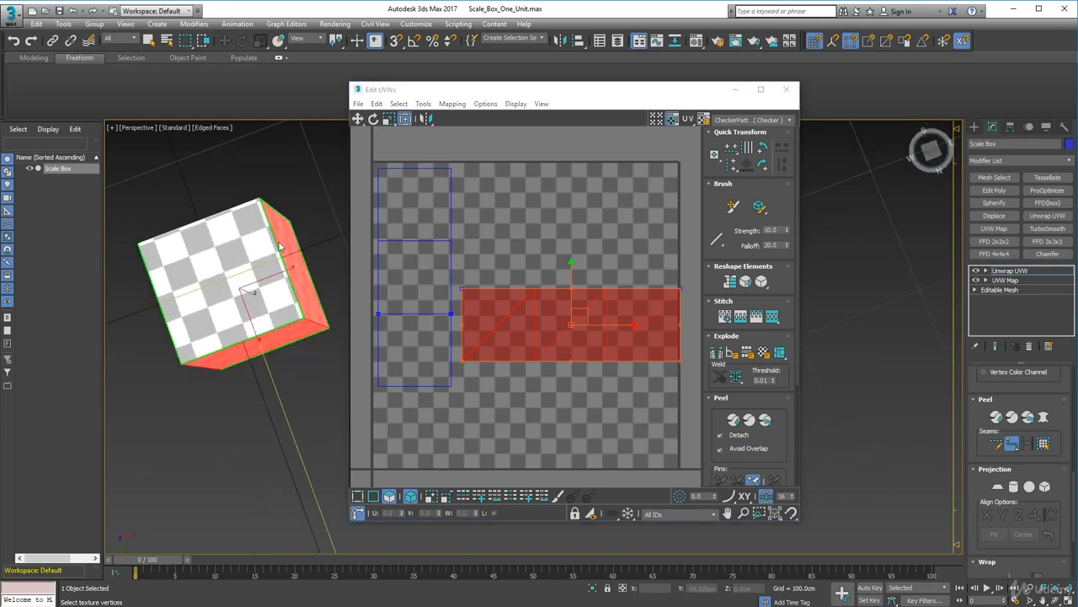
pyautogui.scroll(5, 276, 252)
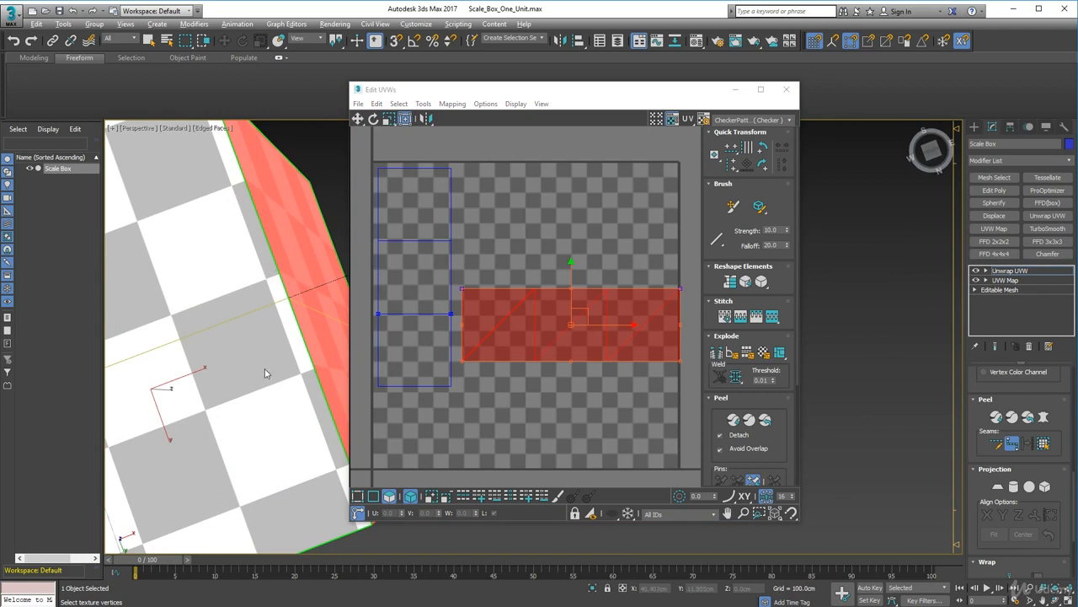
pyautogui.keyDown('alt'); pyautogui.moveTo(265, 369); pyautogui.dragTo(219, 299, button='middle'); pyautogui.keyUp('alt')
pyautogui.scroll(-5, 219, 299)
pyautogui.keyDown('alt'); pyautogui.moveTo(204, 386); pyautogui.dragTo(307, 286, button='middle'); pyautogui.keyUp('alt')
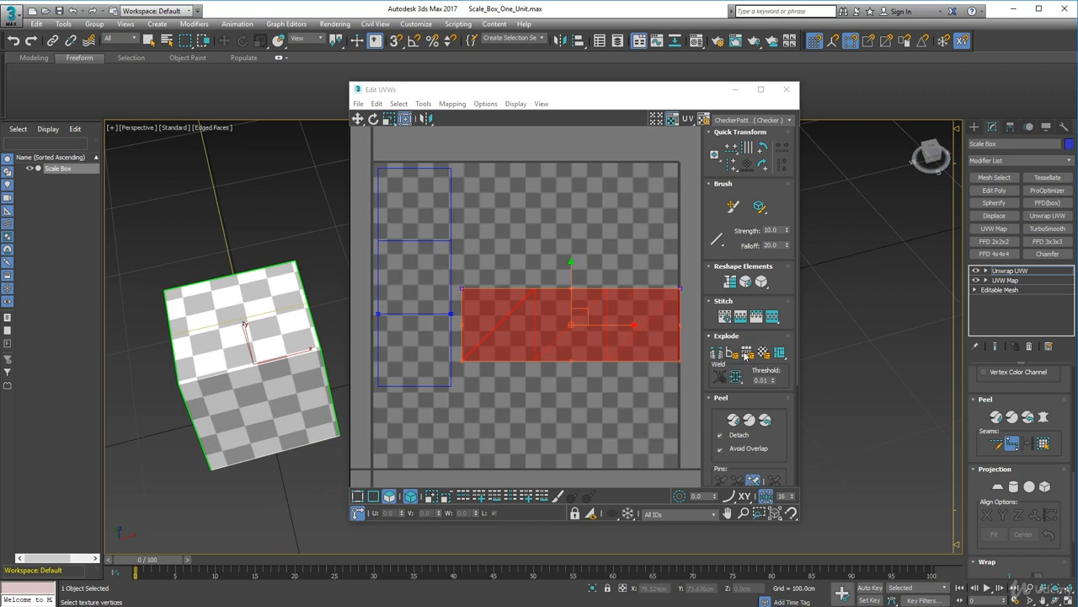
# Rotate the horizontal UV strip 90 degrees and place it upright directly beside the vertical strip.
pyautogui.click(784, 413)
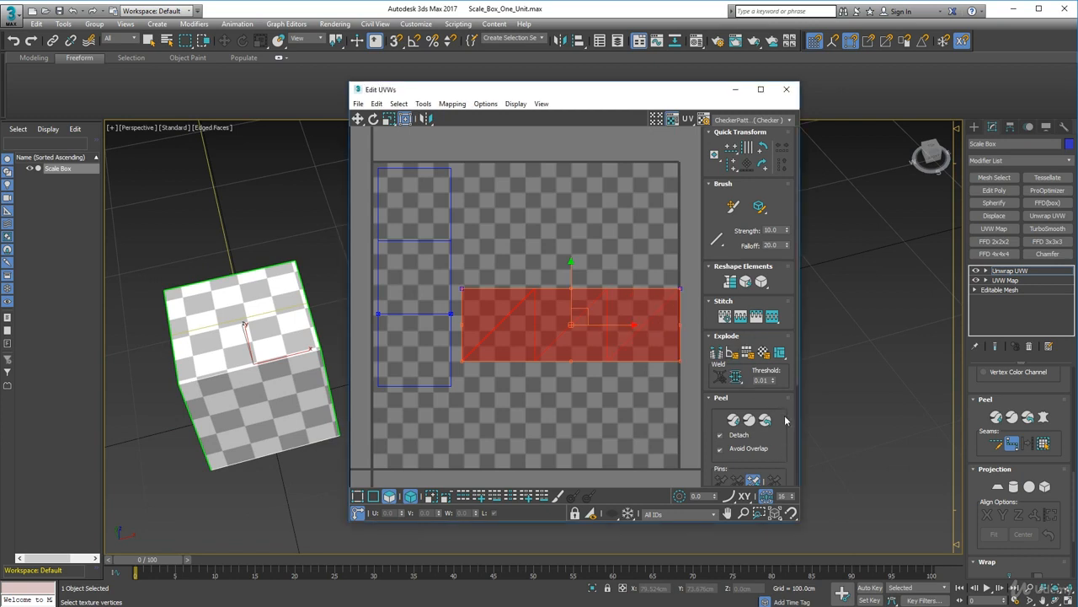
pyautogui.scroll(-3, 785, 420)
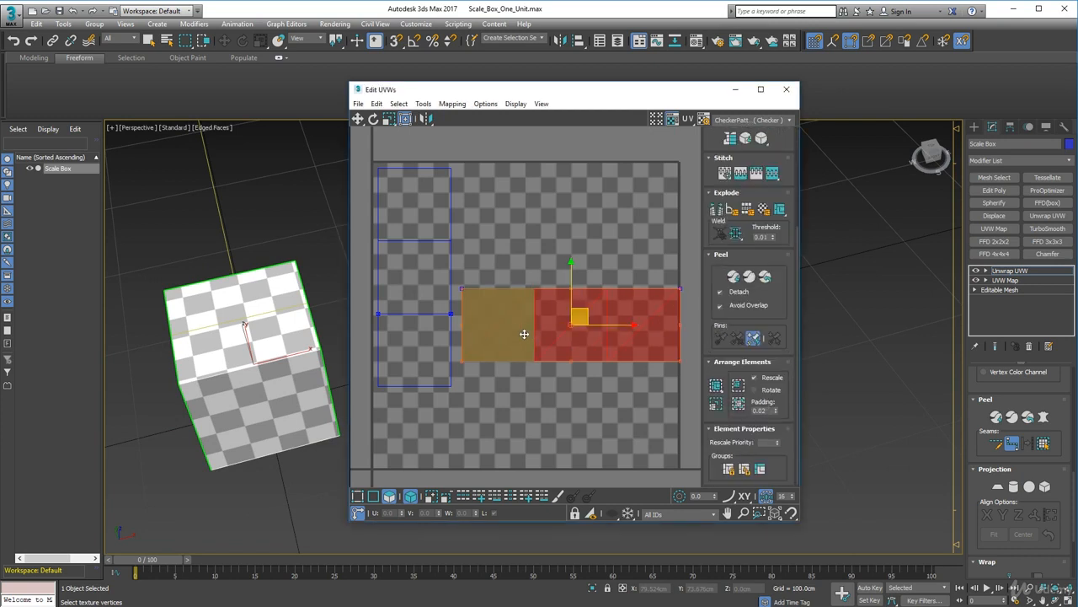
pyautogui.moveTo(524, 334); pyautogui.dragTo(520, 333)
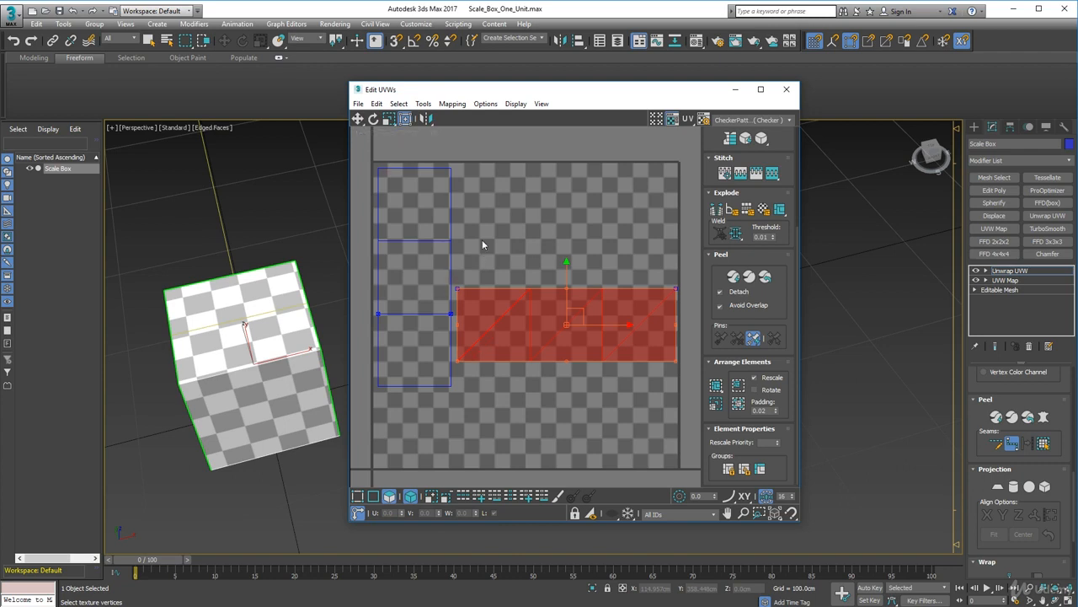
pyautogui.click(375, 120)
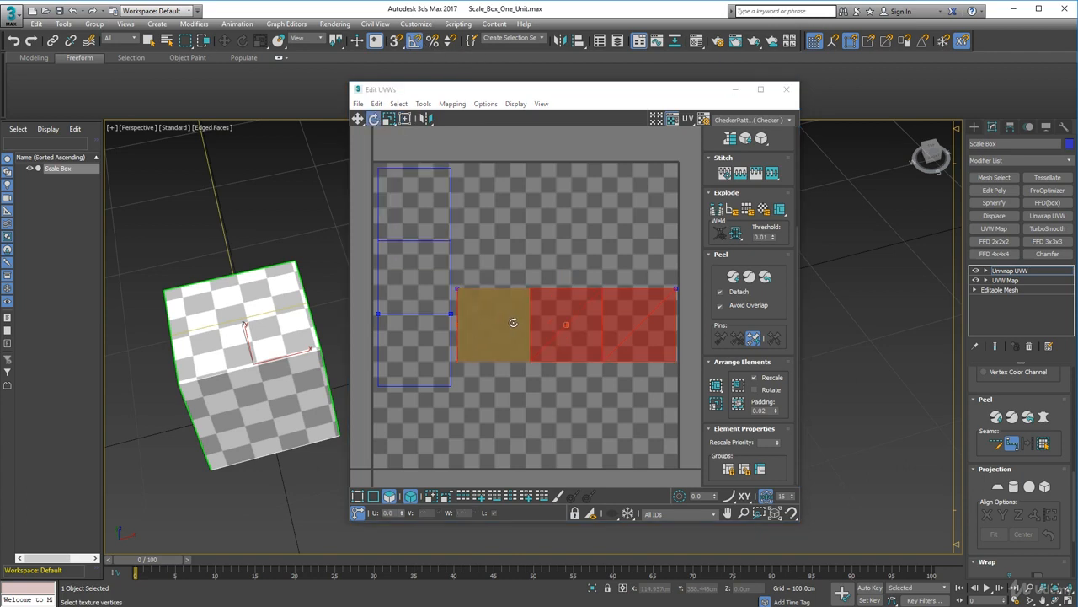
pyautogui.moveTo(497, 320); pyautogui.dragTo(500, 373)
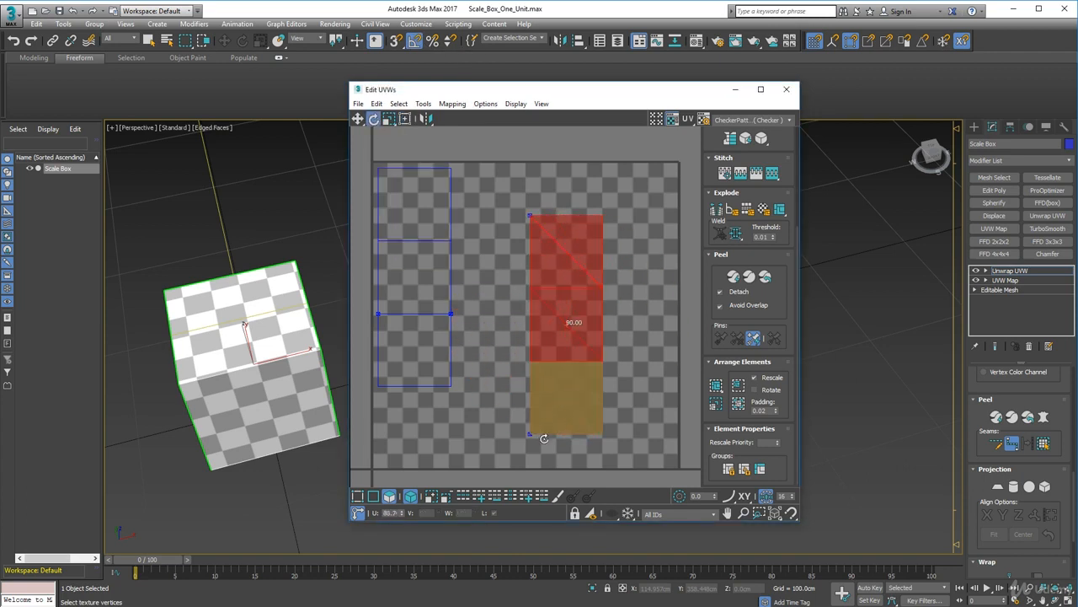
pyautogui.moveTo(545, 438); pyautogui.dragTo(544, 438)
pyautogui.press('w')
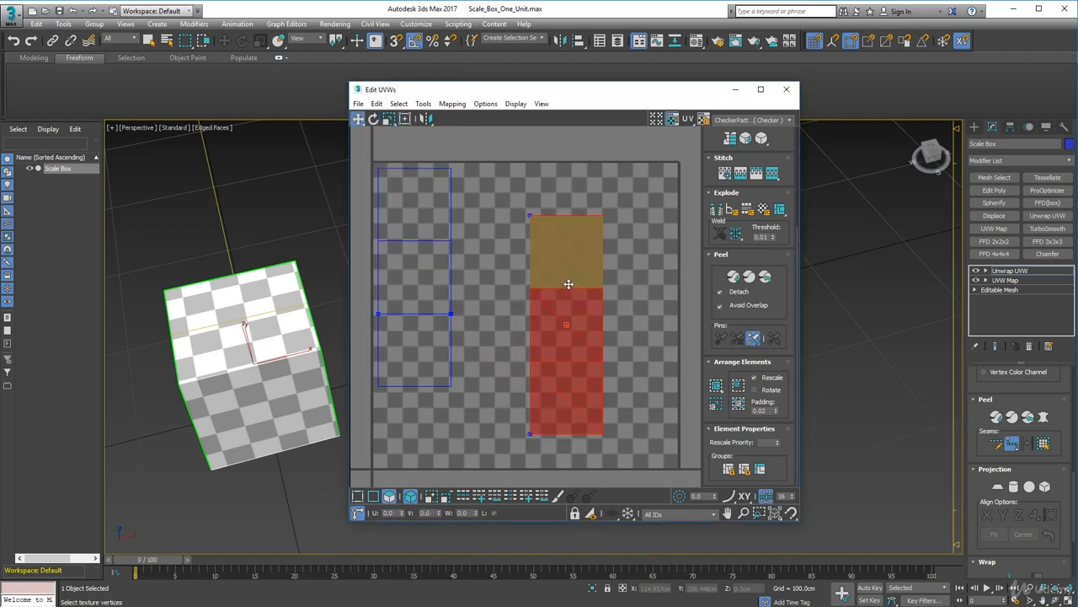
pyautogui.moveTo(568, 284); pyautogui.dragTo(493, 236)
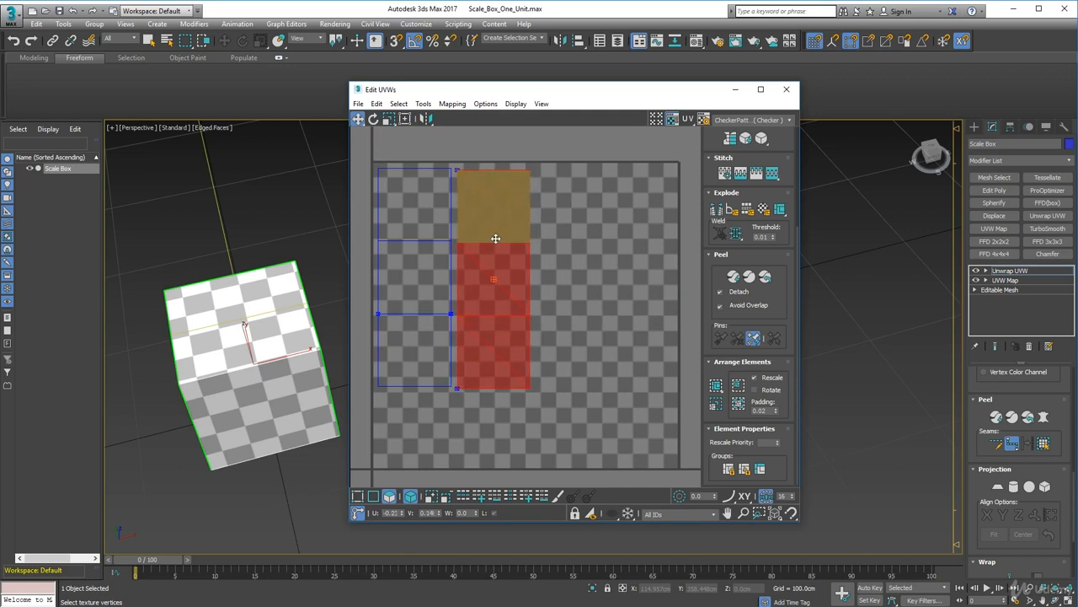
pyautogui.click(677, 269)
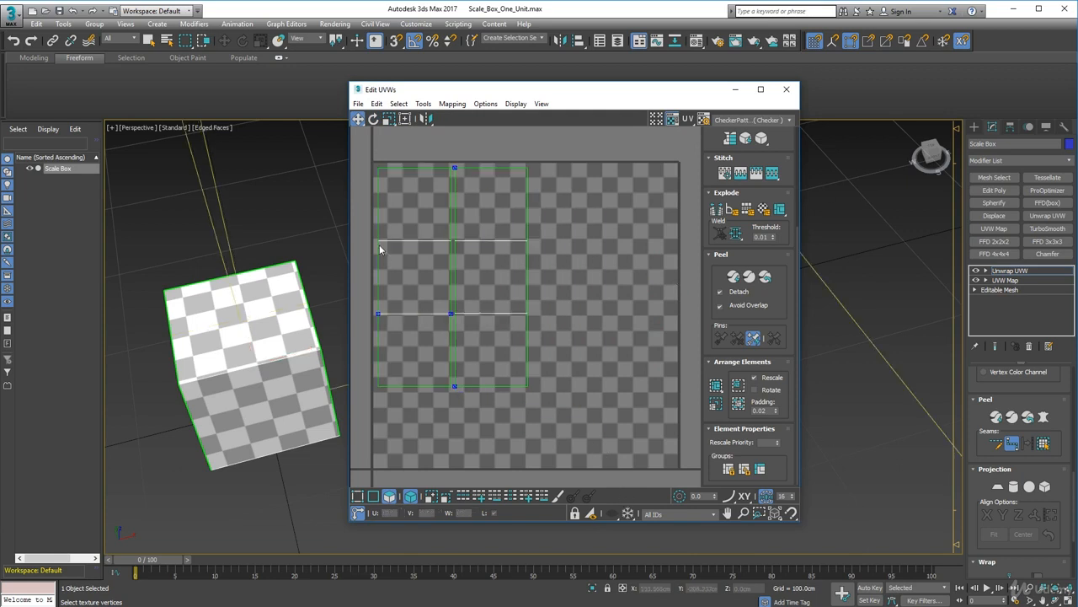
# Try enlarging only the second UV strip uniformly, and undo the scaling.
pyautogui.hotkey('ctrl', 'a')
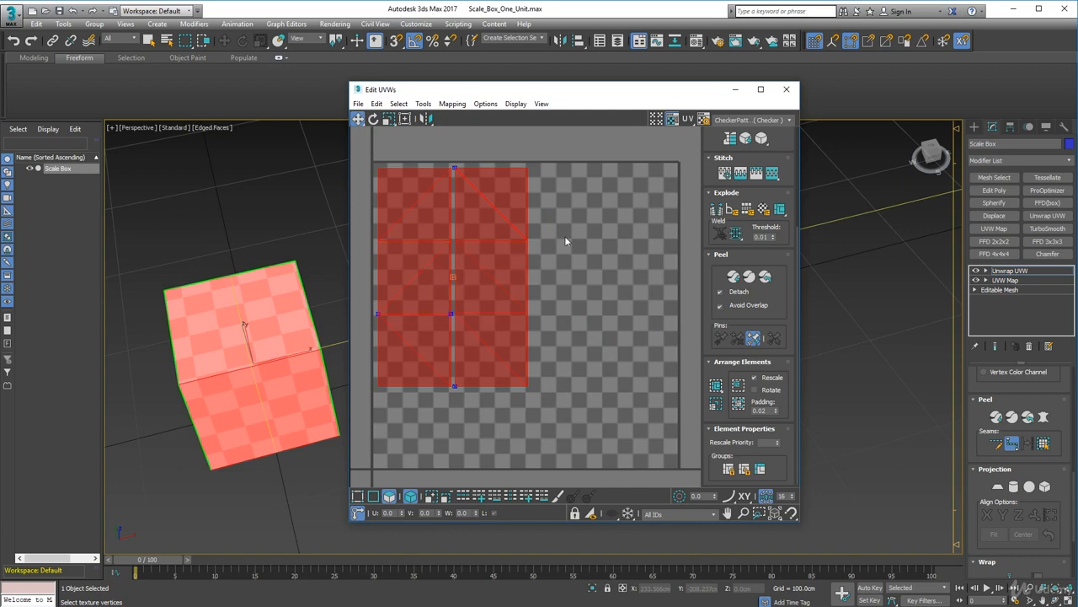
pyautogui.click(565, 241)
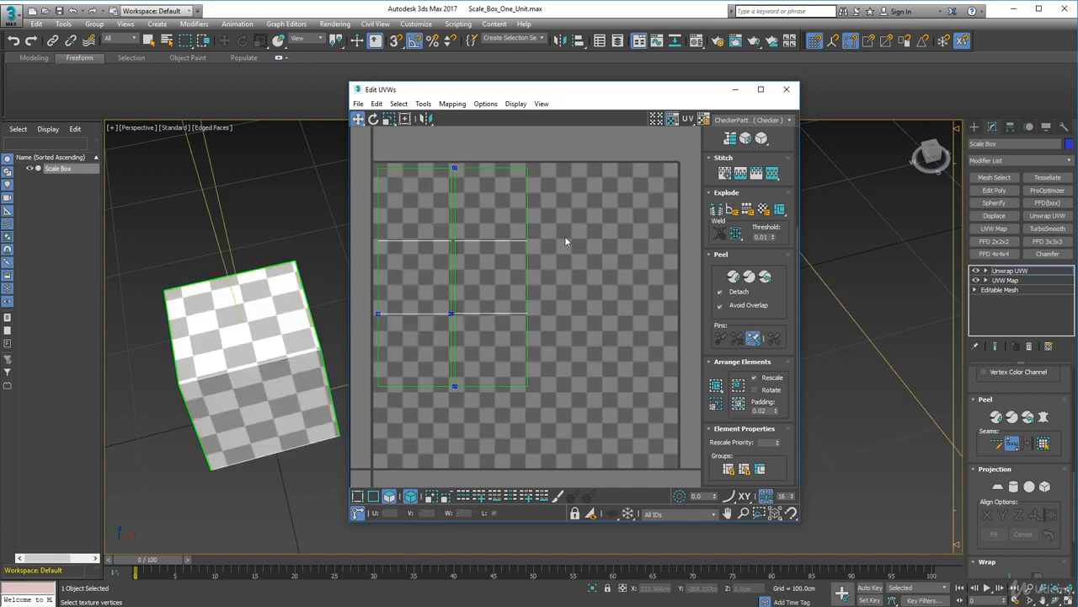
pyautogui.click(505, 227)
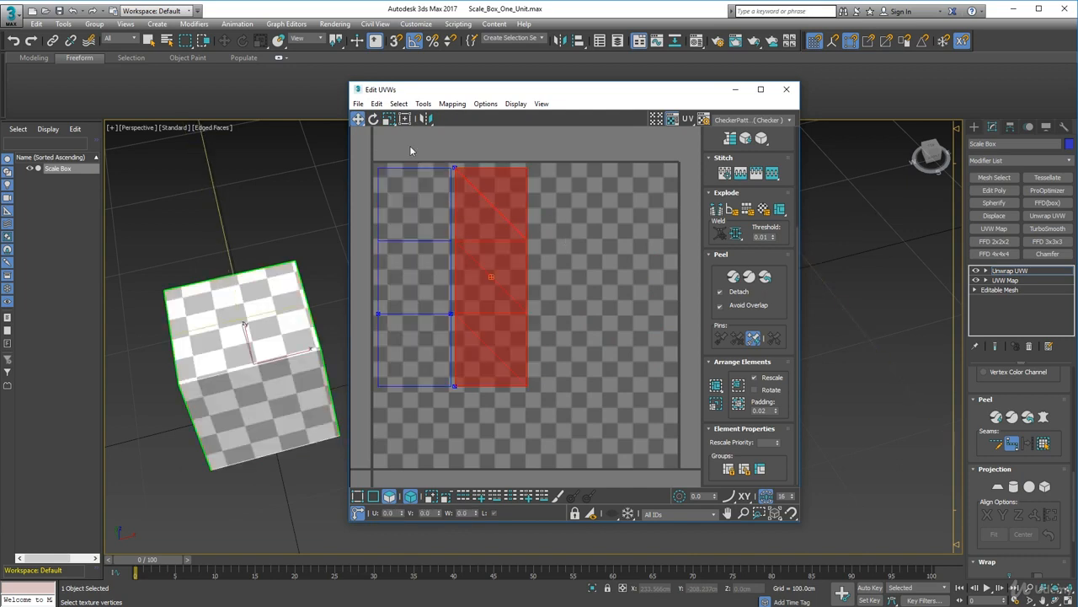
pyautogui.click(389, 119)
pyautogui.moveTo(504, 235); pyautogui.dragTo(510, 212)
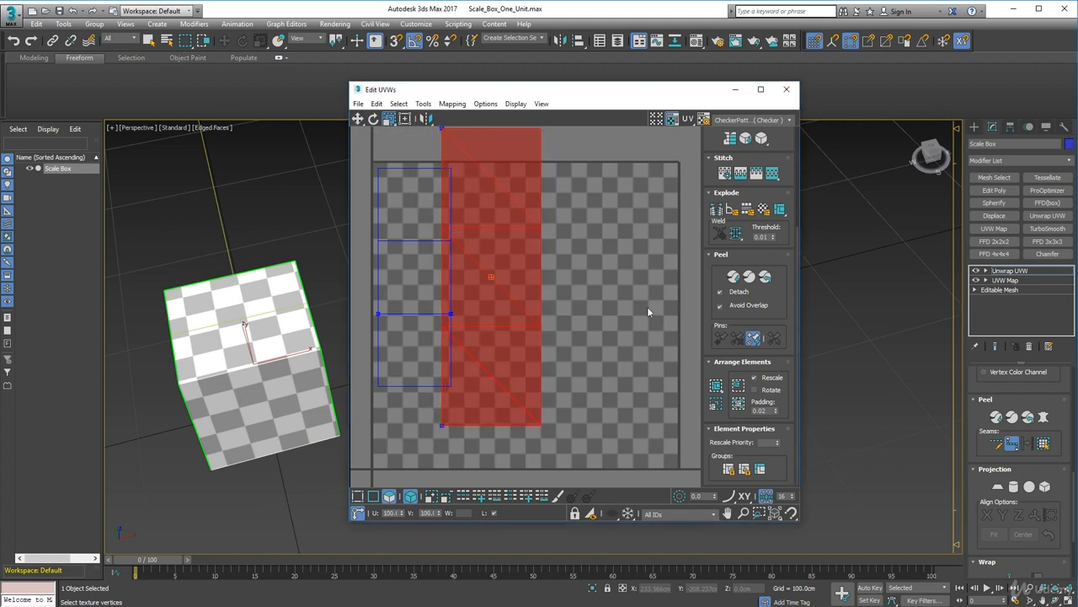
pyautogui.hotkey('ctrl', 'z')
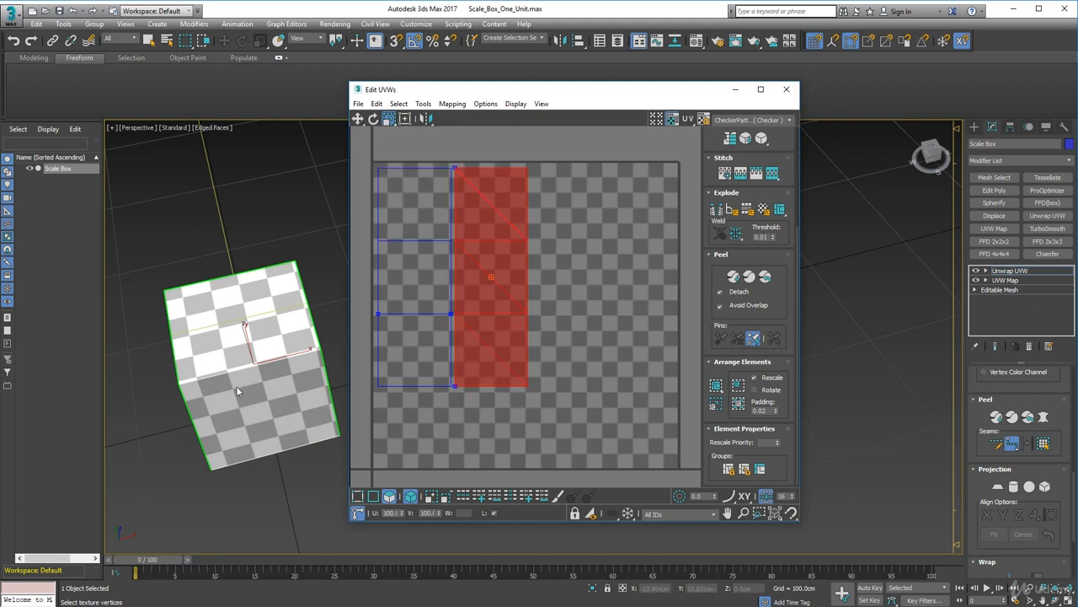
# Compare the size of the checker squares across the box's faces with both UV strips at equal scale.
pyautogui.keyDown('alt'); pyautogui.moveTo(237, 407); pyautogui.dragTo(262, 371, button='middle'); pyautogui.keyUp('alt')
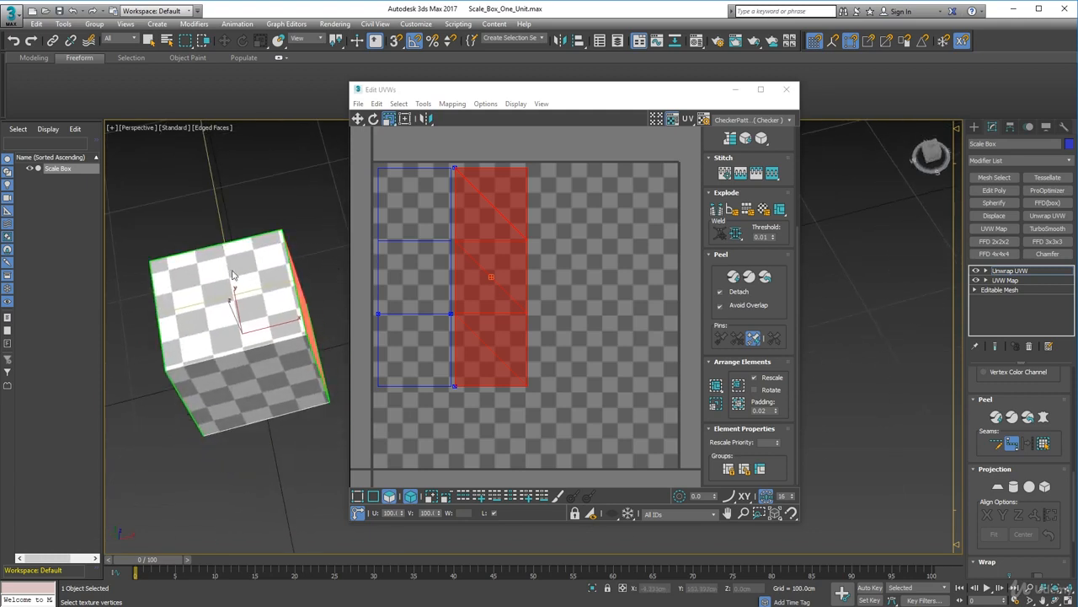
pyautogui.keyDown('alt'); pyautogui.moveTo(276, 392); pyautogui.dragTo(266, 332, button='middle'); pyautogui.keyUp('alt')
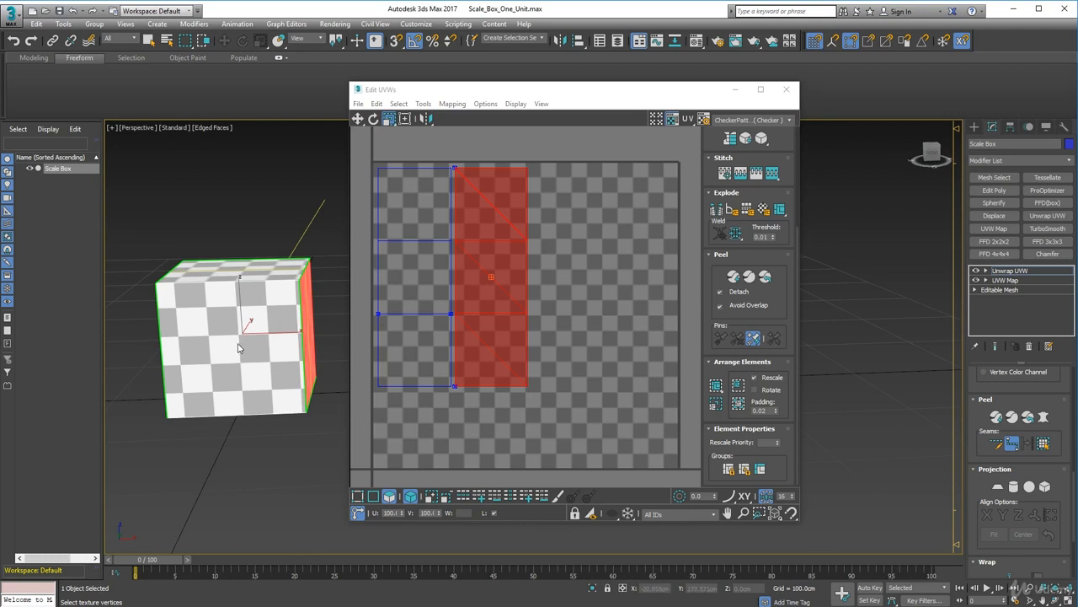
pyautogui.keyDown('alt'); pyautogui.moveTo(237, 347); pyautogui.dragTo(284, 312, button='middle'); pyautogui.keyUp('alt')
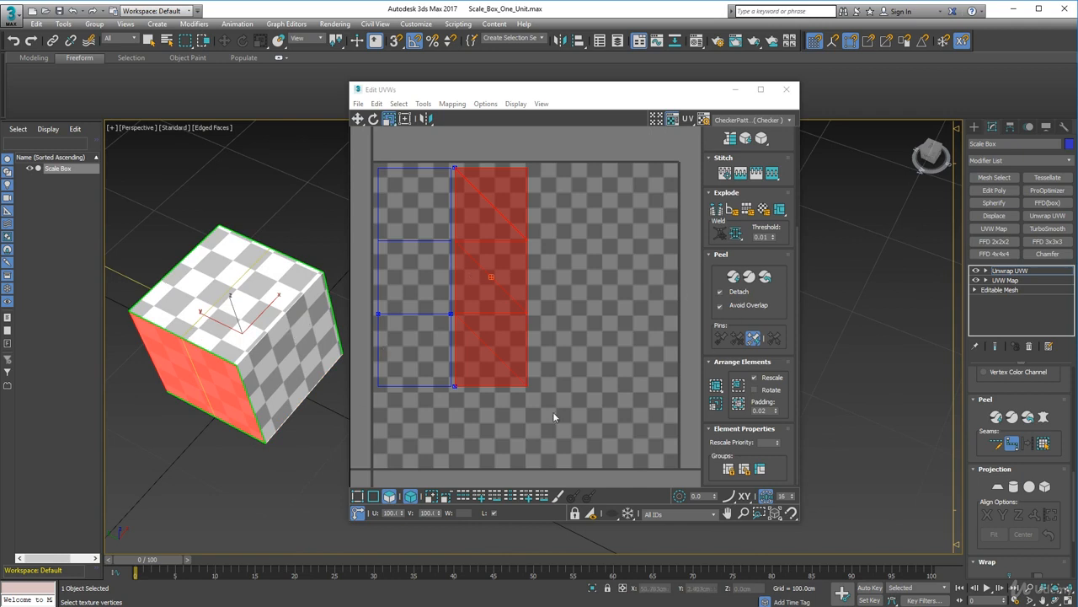
# Select both UV strips and pack them together into the UV square with Rescale and Rotate enabled.
pyautogui.click(377, 165)
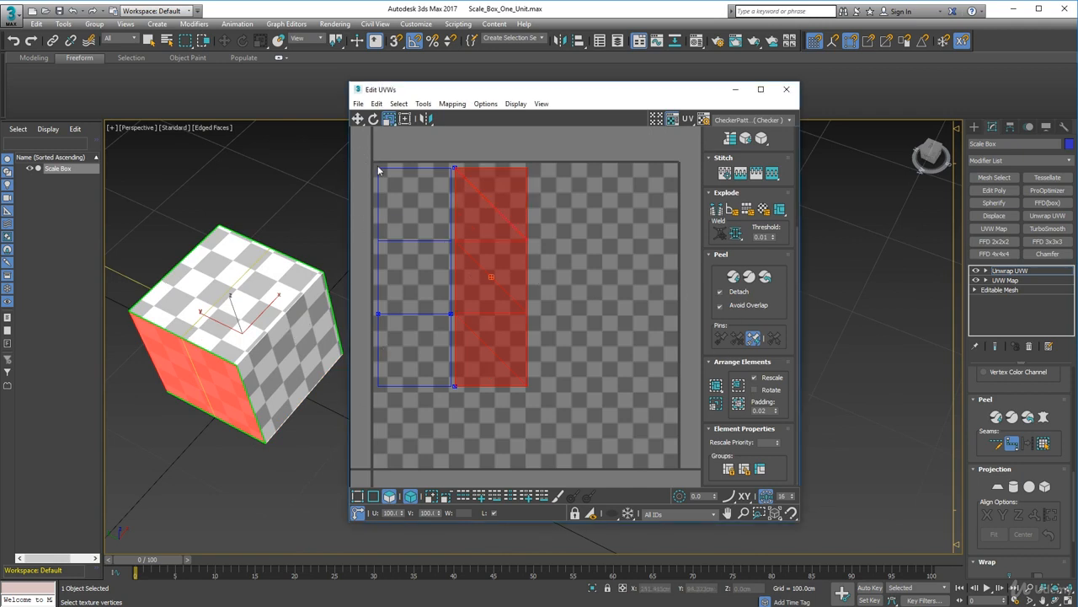
pyautogui.hotkey('ctrl', 'a')
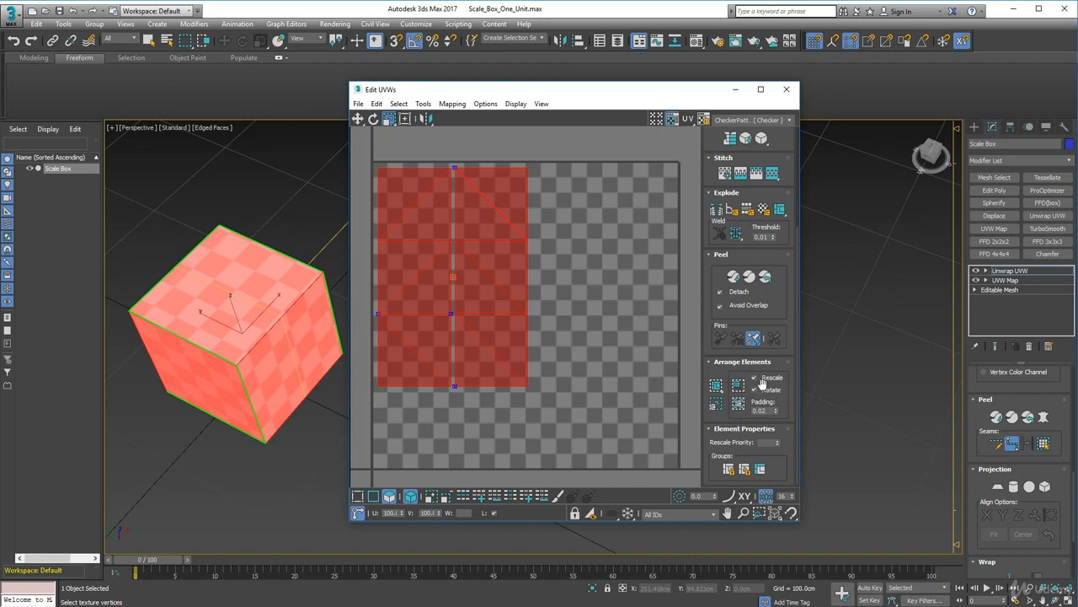
pyautogui.click(740, 396)
pyautogui.click(517, 393)
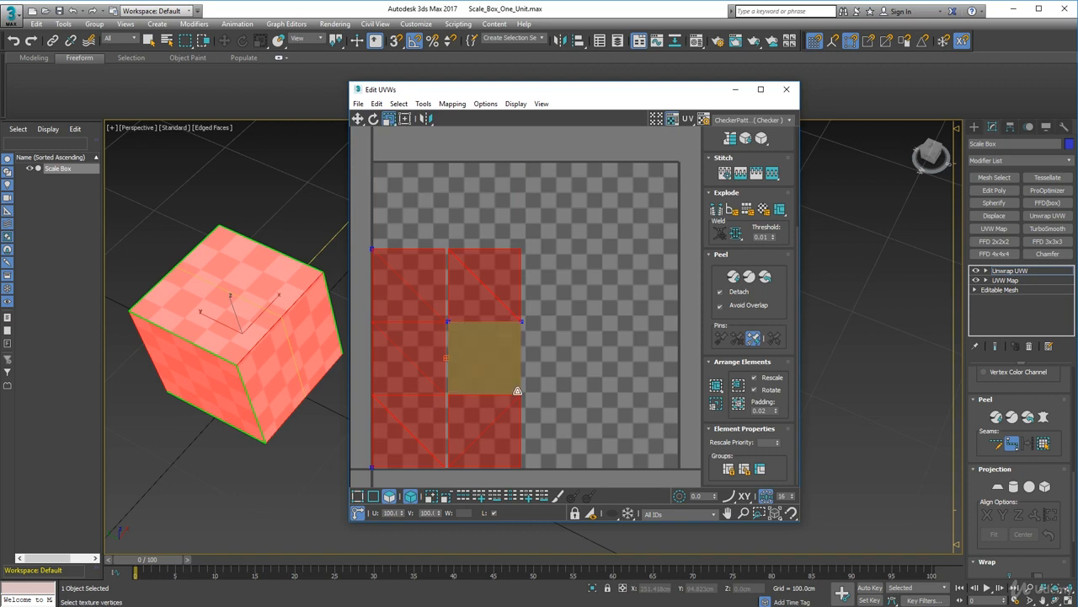
pyautogui.click(445, 295)
pyautogui.click(615, 459)
pyautogui.click(740, 402)
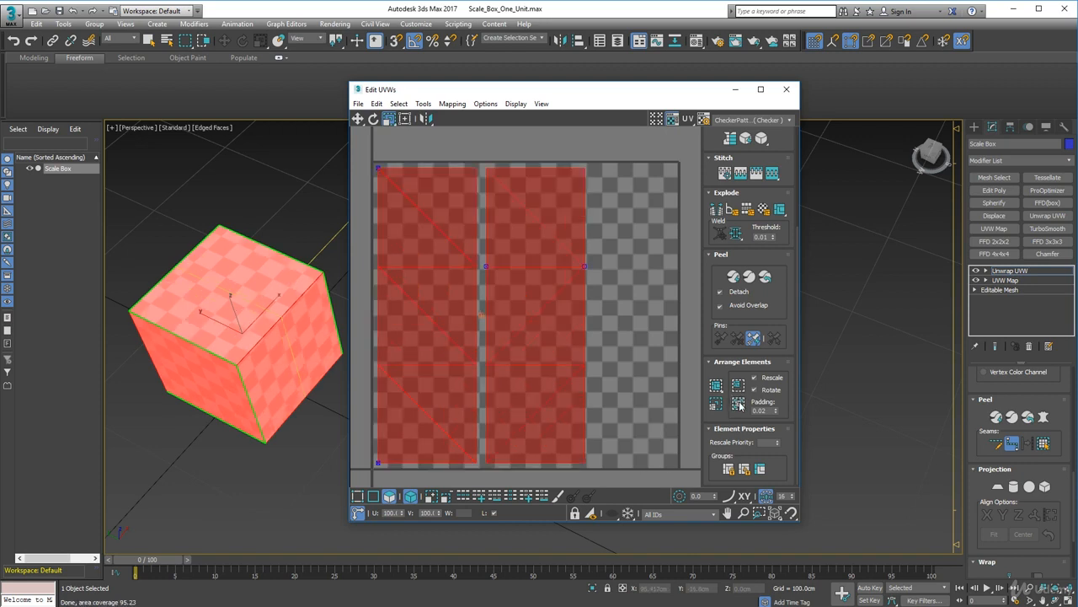
# Stretch the second UV strip horizontally to nearly twice its width, move it clear of the first, and check the box's checker pattern.
pyautogui.click(416, 396)
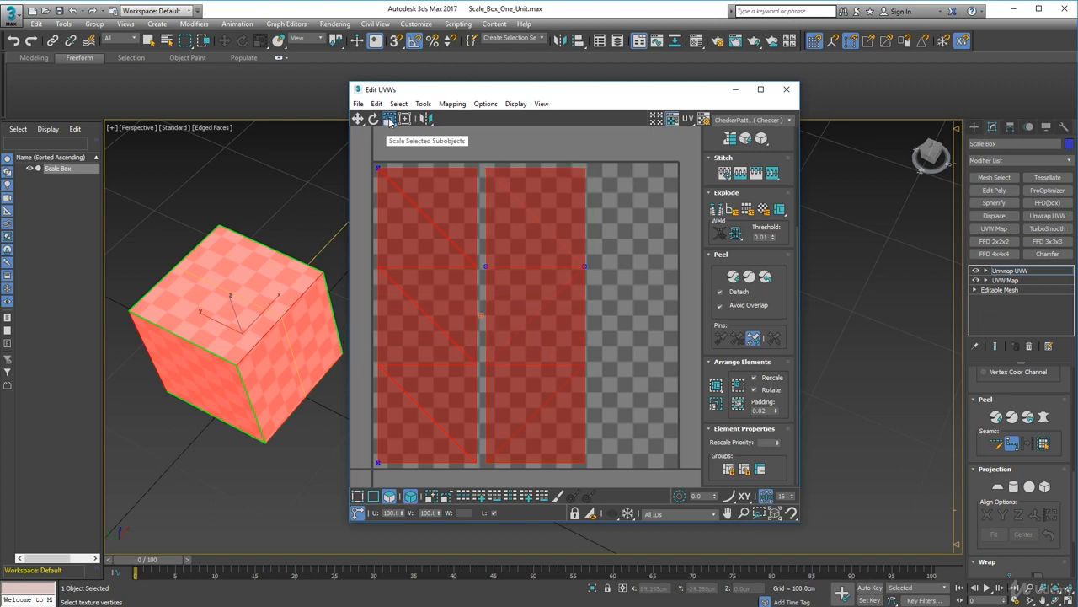
pyautogui.click(569, 339)
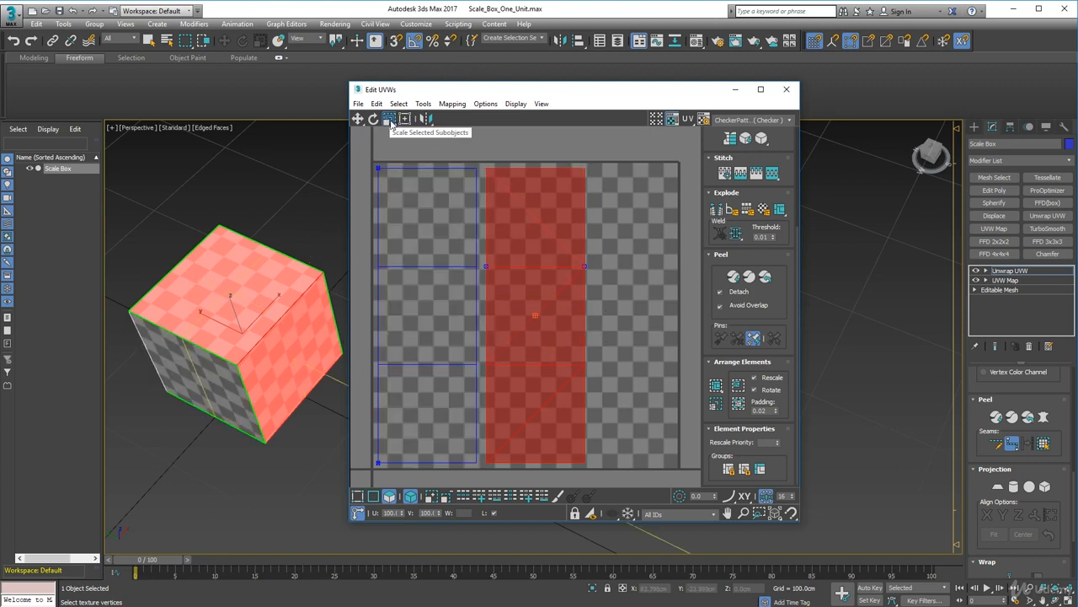
pyautogui.moveTo(391, 124); pyautogui.dragTo(392, 138)
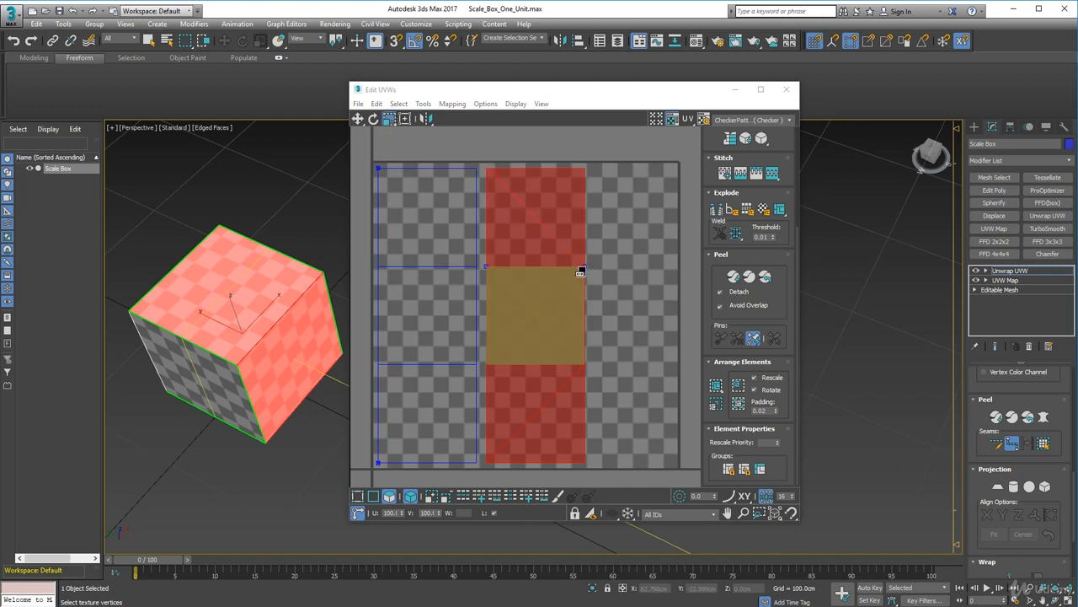
pyautogui.moveTo(581, 272); pyautogui.dragTo(674, 273)
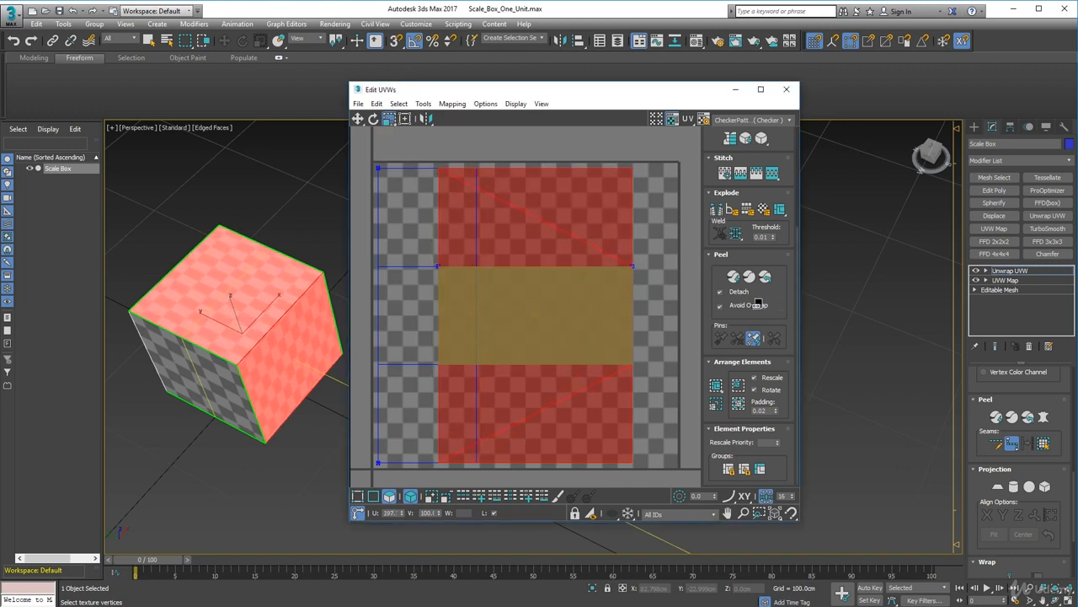
pyautogui.moveTo(757, 304); pyautogui.dragTo(747, 304)
pyautogui.click(361, 119)
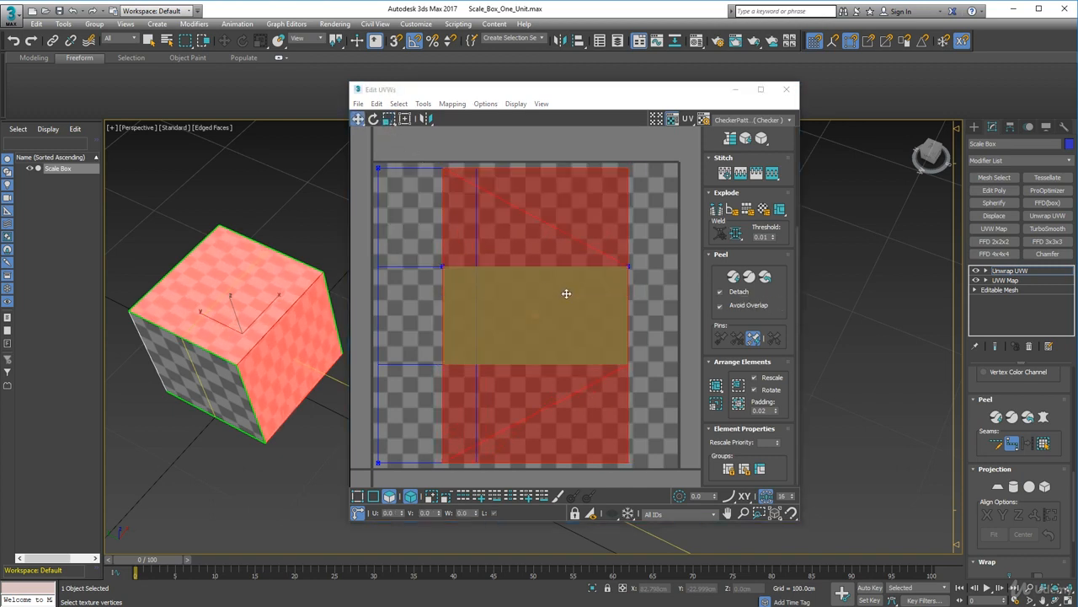
pyautogui.moveTo(566, 293); pyautogui.dragTo(592, 306)
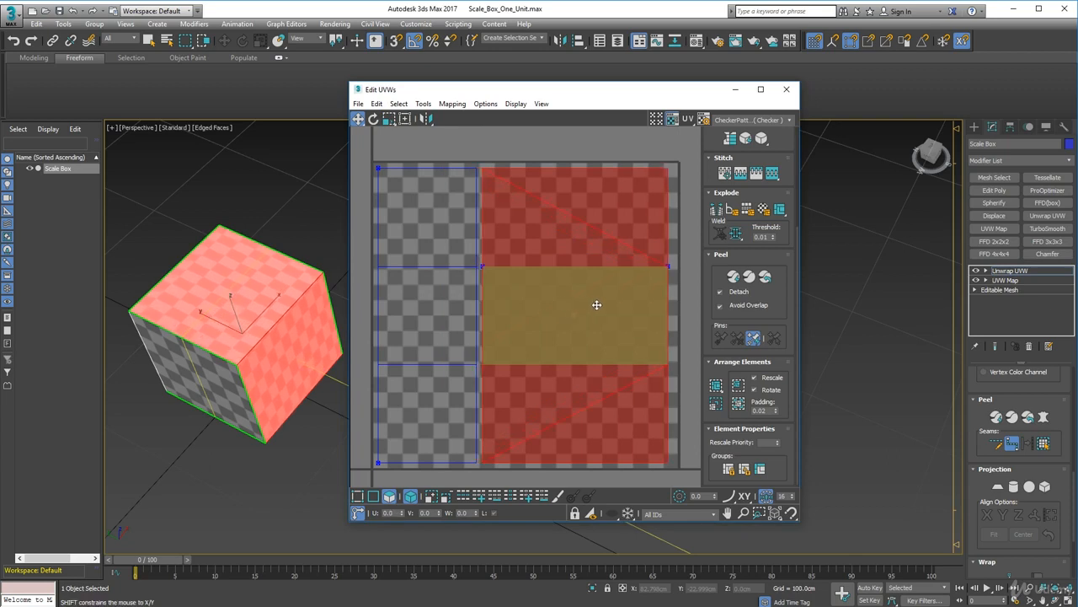
pyautogui.keyDown('alt'); pyautogui.moveTo(245, 354); pyautogui.dragTo(305, 331, button='middle'); pyautogui.keyUp('alt')
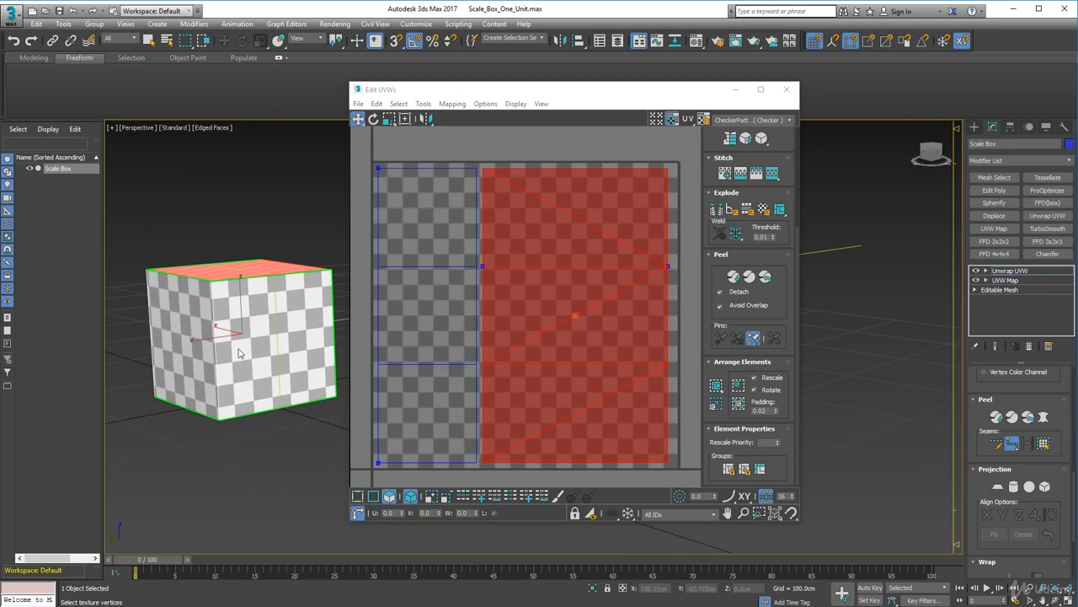
pyautogui.keyDown('alt'); pyautogui.moveTo(238, 354); pyautogui.dragTo(274, 341, button='middle'); pyautogui.keyUp('alt')
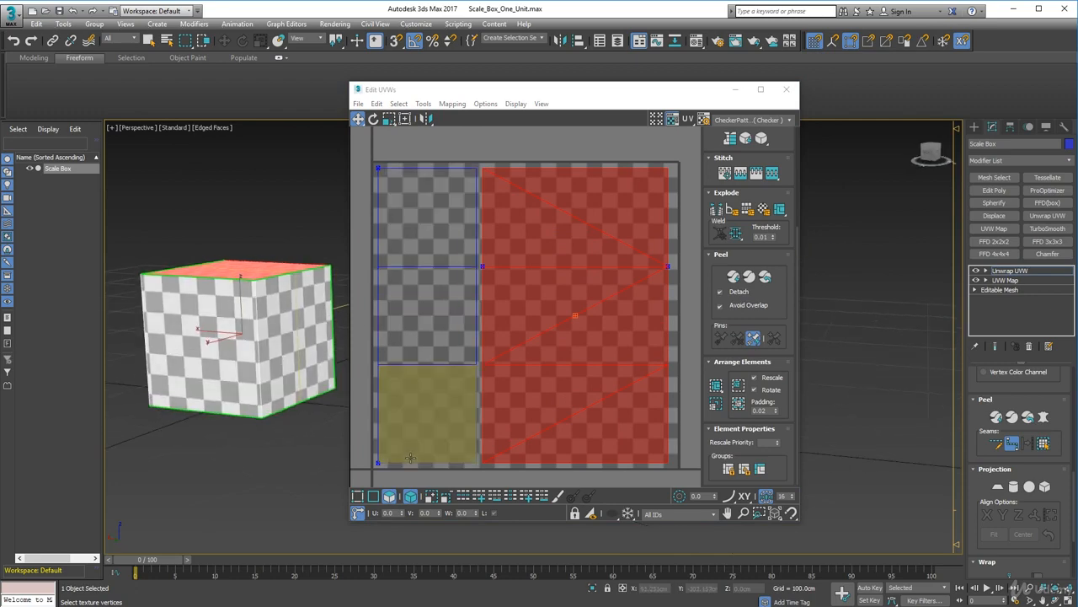
# Examine the checker squares on the box's top and side faces for stretching caused by the widened second UV strip.
pyautogui.keyDown('alt'); pyautogui.moveTo(157, 390); pyautogui.dragTo(416, 448, button='middle'); pyautogui.keyUp('alt')
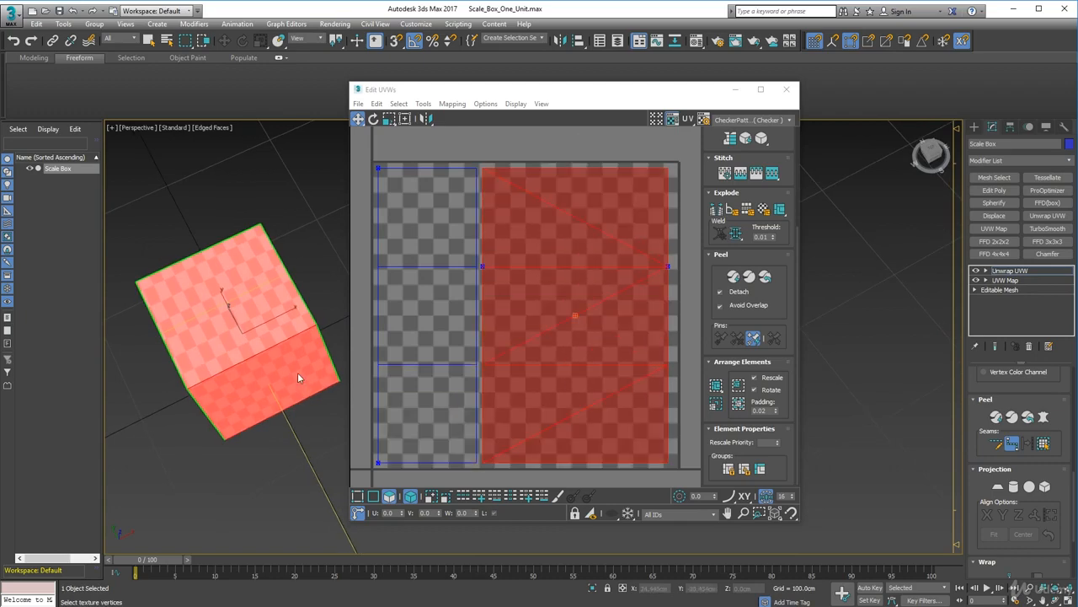
pyautogui.keyDown('alt'); pyautogui.moveTo(297, 374); pyautogui.dragTo(308, 305, button='middle'); pyautogui.keyUp('alt')
pyautogui.scroll(4, 256, 387)
pyautogui.scroll(-2, 258, 383)
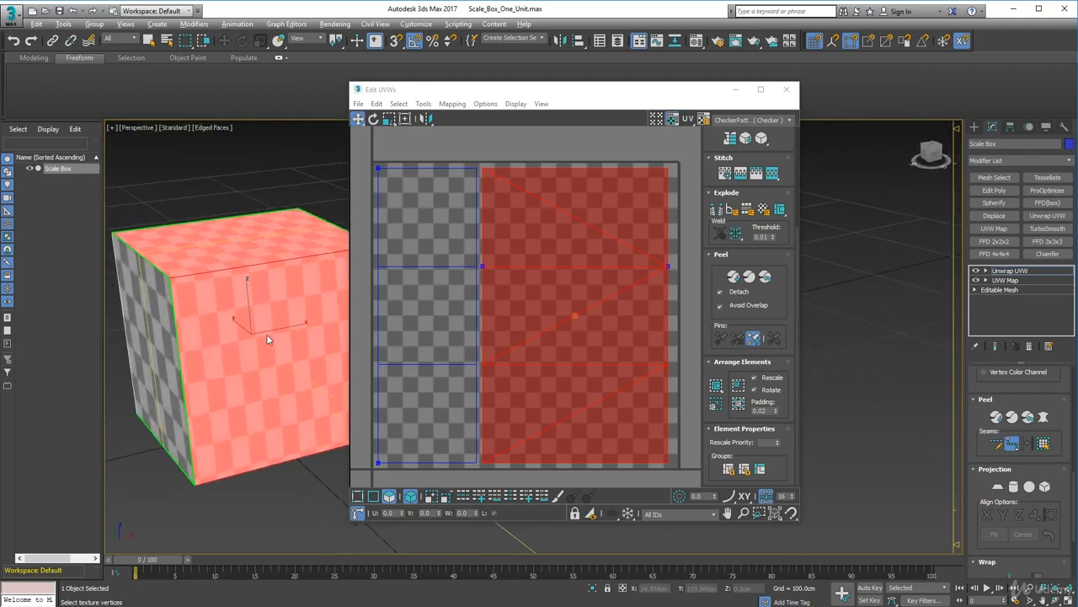
pyautogui.keyDown('alt'); pyautogui.moveTo(267, 339); pyautogui.dragTo(192, 323, button='middle'); pyautogui.keyUp('alt')
pyautogui.click(527, 290)
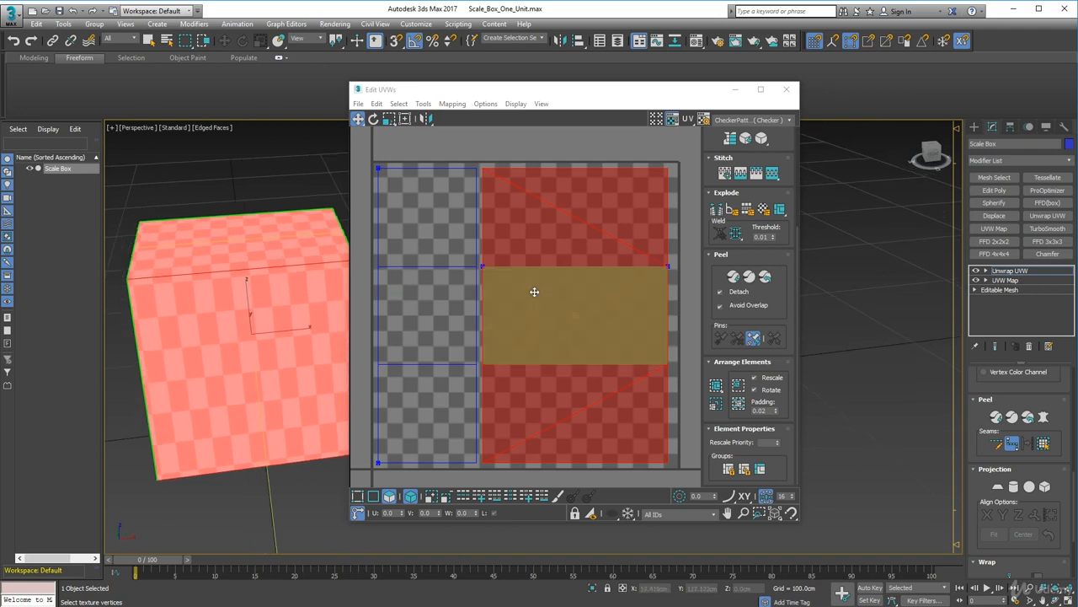
pyautogui.click(493, 257)
pyautogui.click(562, 268)
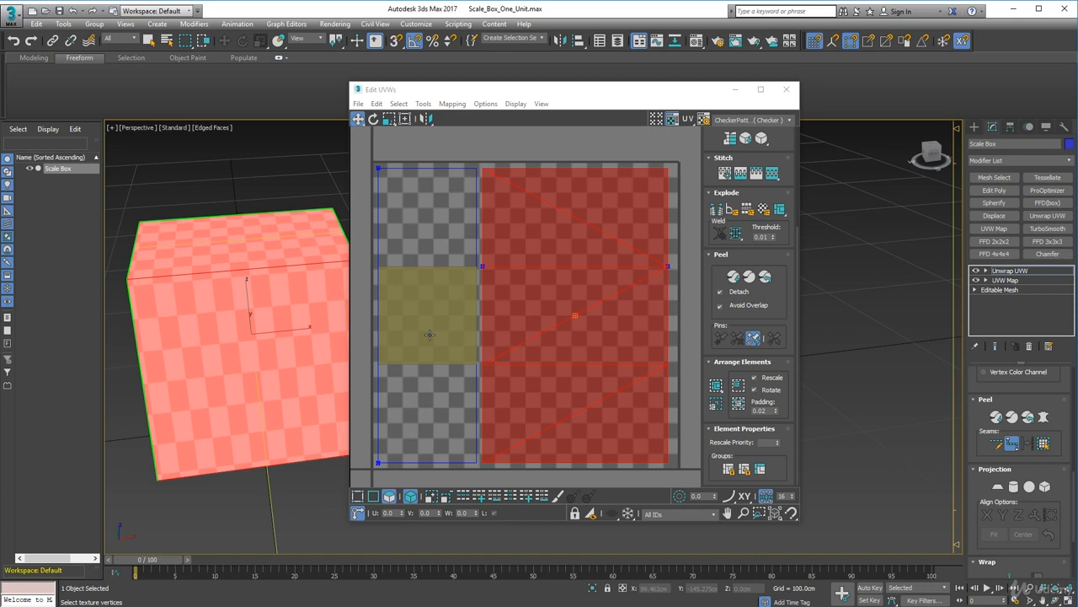
# Undo the second UV strip's move and horizontal stretch, clear the UV selection, and check the checker pattern across the box's faces.
pyautogui.hotkey('ctrl', 'z')
pyautogui.hotkey('ctrl', 'z')
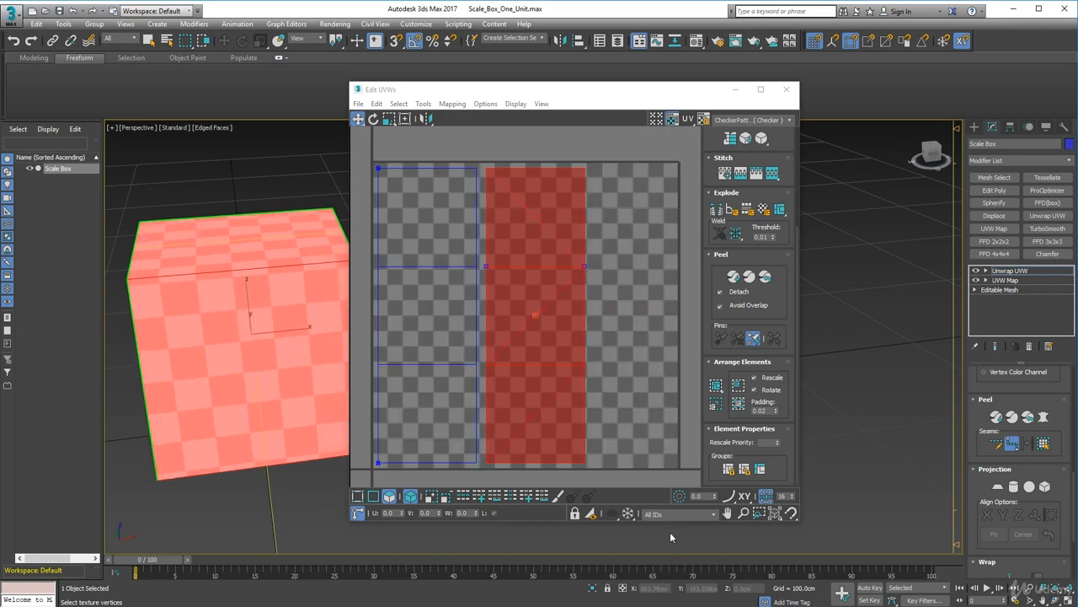
pyautogui.keyDown('alt'); pyautogui.moveTo(264, 406); pyautogui.dragTo(233, 335, button='middle'); pyautogui.keyUp('alt')
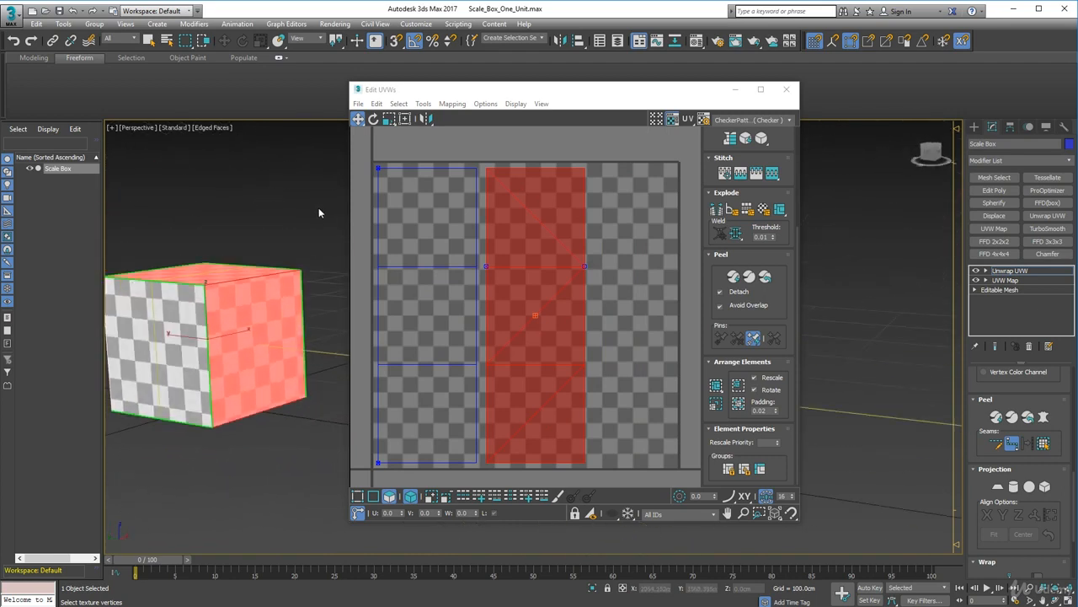
pyautogui.click(639, 393)
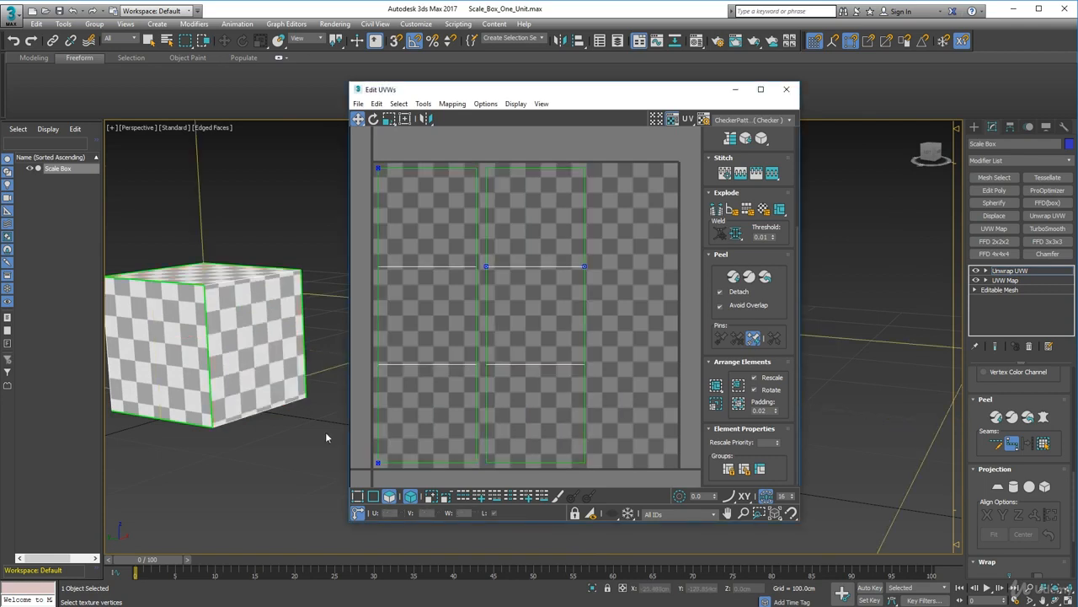
pyautogui.keyDown('alt'); pyautogui.moveTo(325, 432); pyautogui.dragTo(283, 462, button='middle'); pyautogui.keyUp('alt')
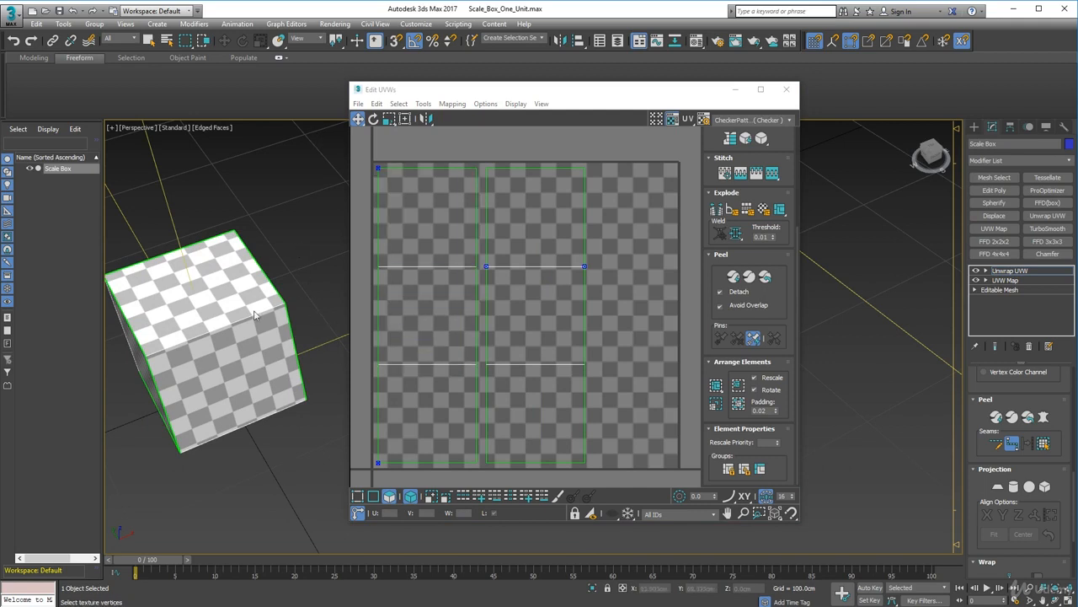
pyautogui.keyDown('alt'); pyautogui.moveTo(255, 315); pyautogui.dragTo(282, 289, button='middle'); pyautogui.keyUp('alt')
pyautogui.moveTo(497, 91); pyautogui.dragTo(573, 84)
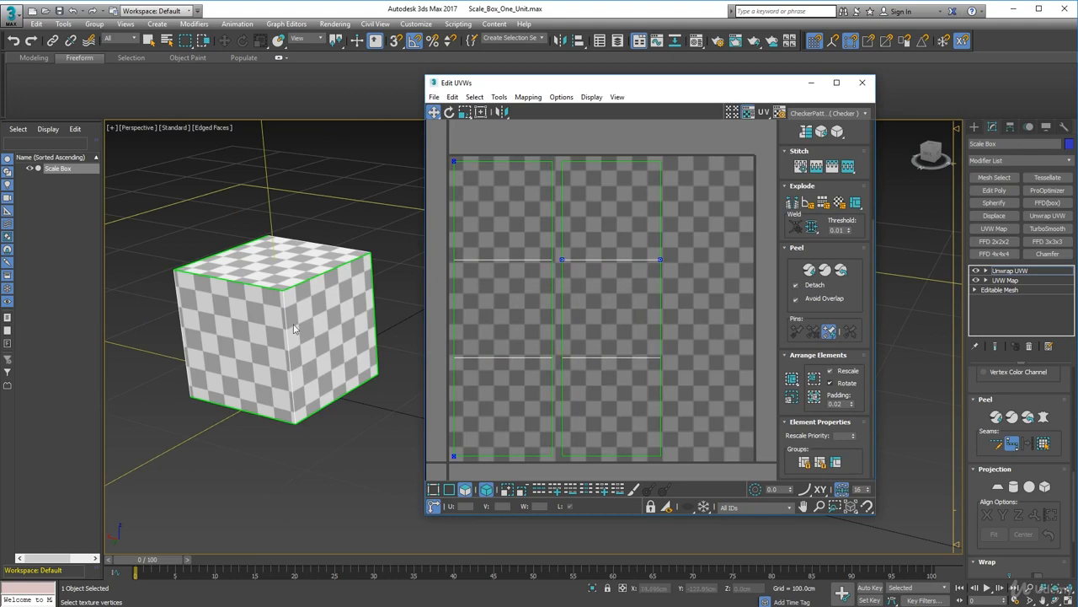
pyautogui.keyDown('alt'); pyautogui.moveTo(243, 348); pyautogui.dragTo(257, 394, button='middle'); pyautogui.keyUp('alt')
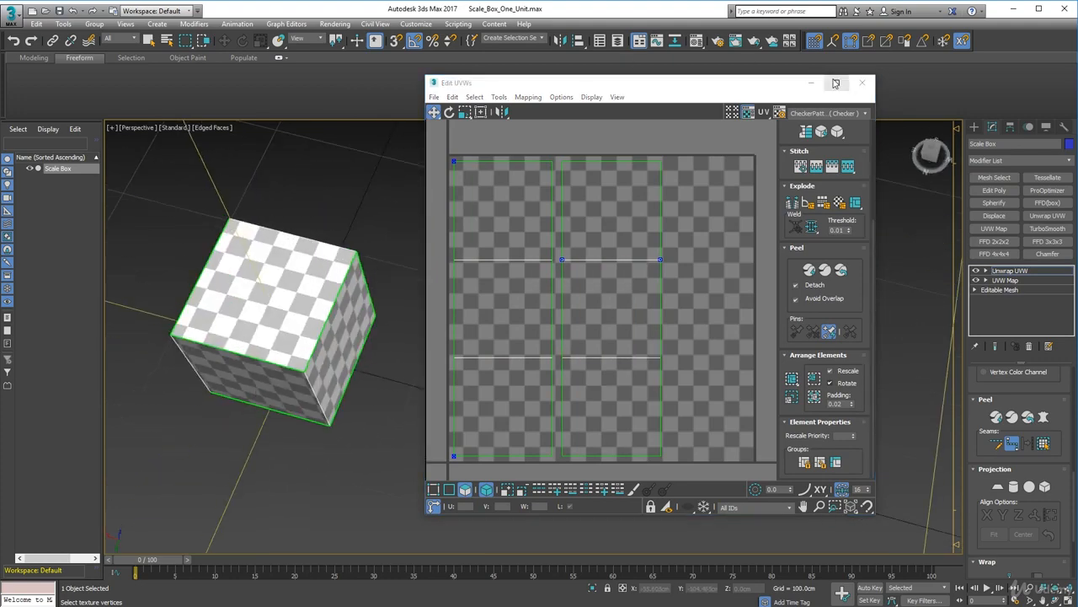
# Close the UV editor and collapse the box's Unwrap UVW and UVW Map modifiers into the mesh.
pyautogui.click(862, 82)
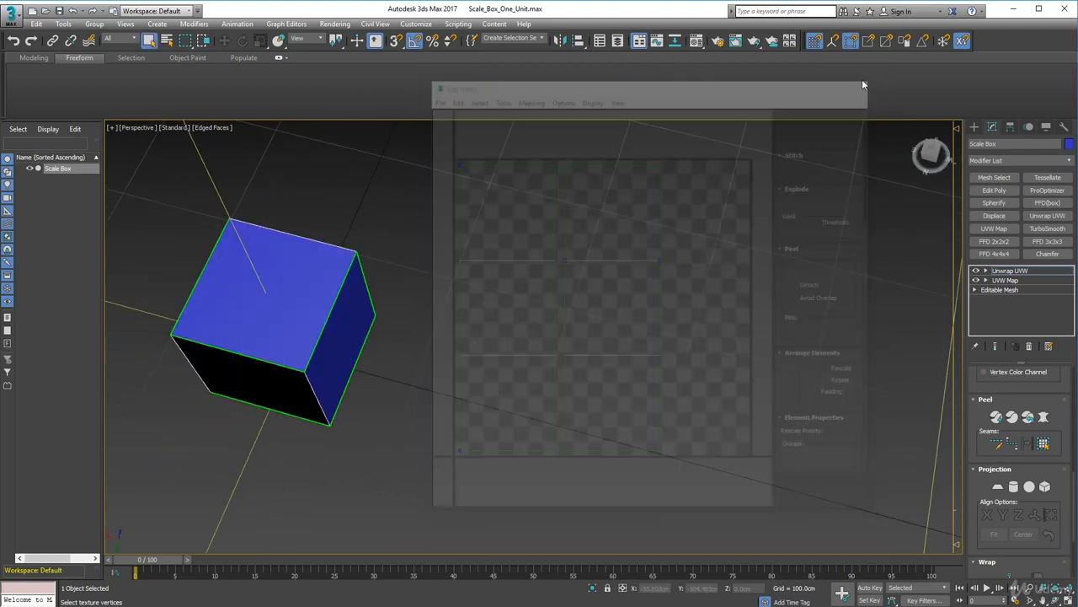
pyautogui.scroll(-5, 509, 370)
pyautogui.keyDown('alt'); pyautogui.moveTo(430, 352); pyautogui.dragTo(392, 233, button='middle'); pyautogui.keyUp('alt')
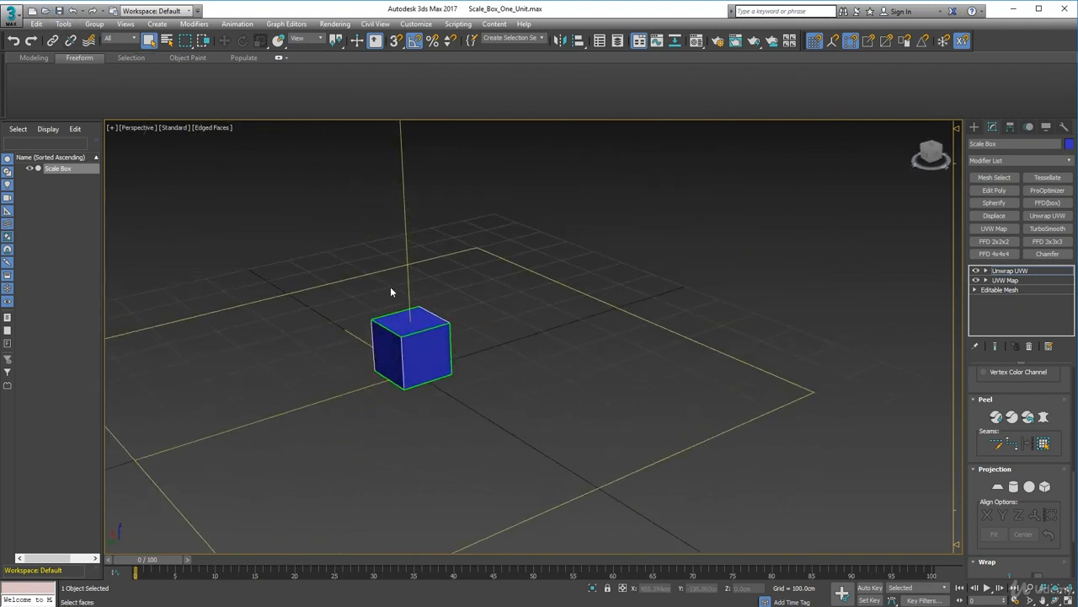
pyautogui.scroll(-3, 408, 294)
pyautogui.keyDown('alt'); pyautogui.moveTo(441, 262); pyautogui.dragTo(465, 283, button='middle'); pyautogui.keyUp('alt')
pyautogui.rightClick(1040, 309)
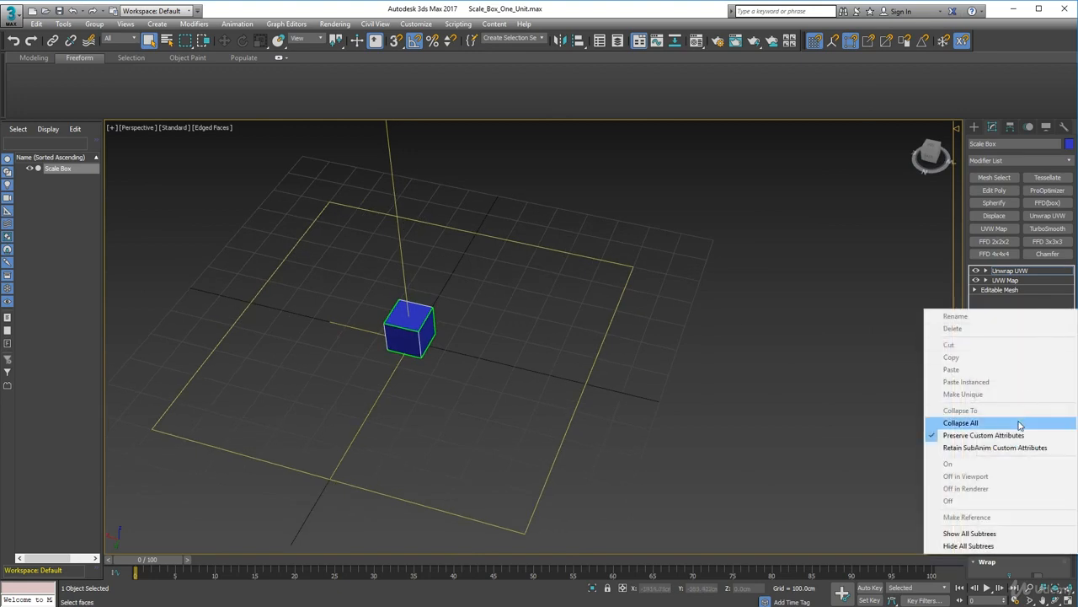
pyautogui.click(1015, 422)
pyautogui.click(594, 346)
# Select the collapsed Scale Box and convert it to an Editable Poly.
pyautogui.keyDown('alt'); pyautogui.moveTo(469, 356); pyautogui.dragTo(498, 370, button='middle'); pyautogui.keyUp('alt')
pyautogui.click(497, 370)
pyautogui.scroll(5, 392, 342)
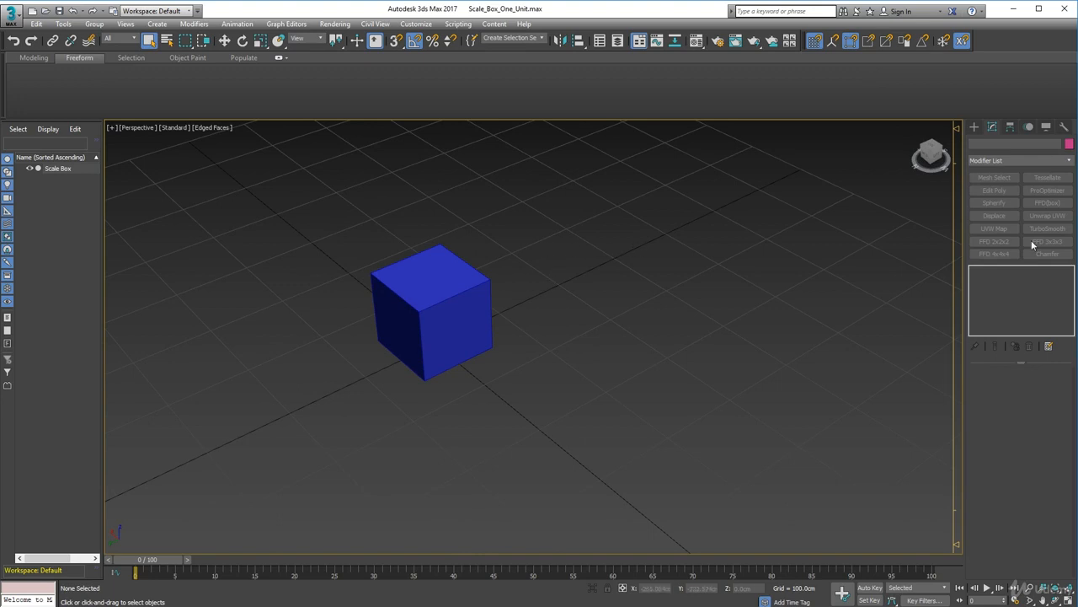
pyautogui.click(460, 325)
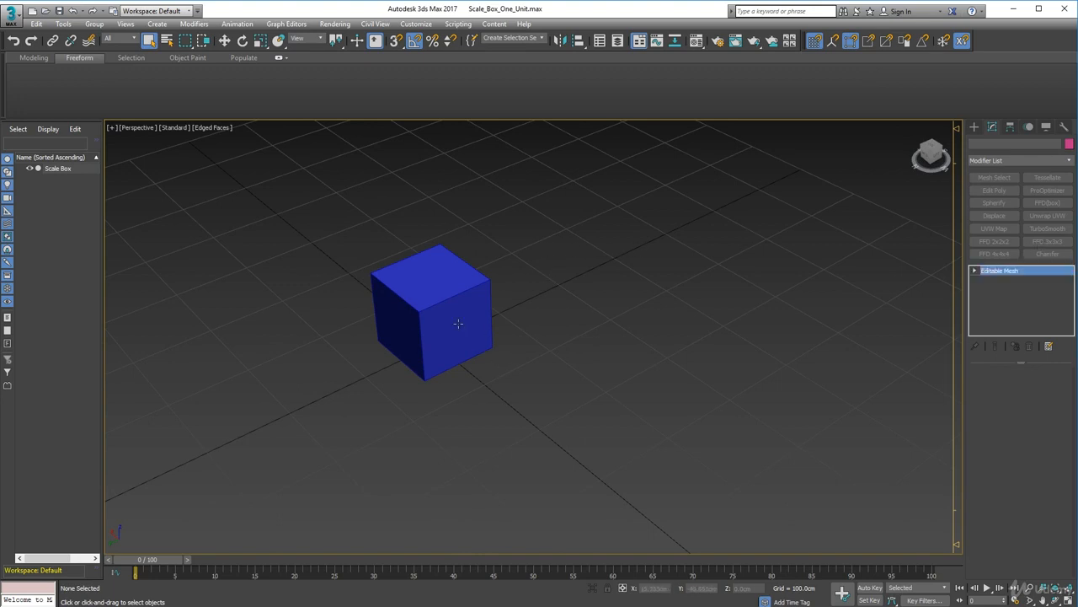
pyautogui.rightClick(1003, 273)
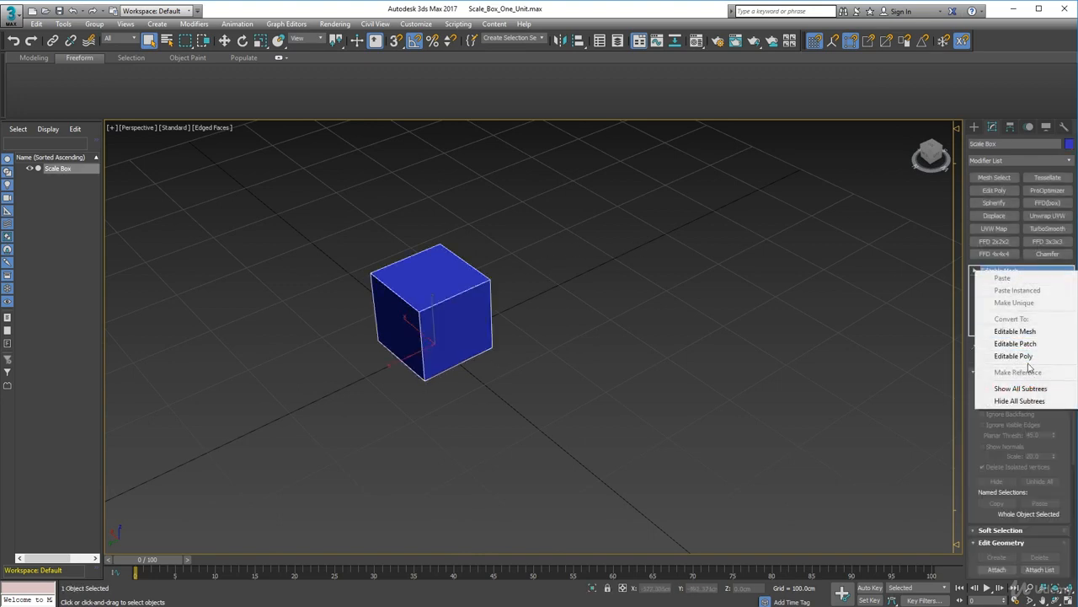
pyautogui.click(1000, 355)
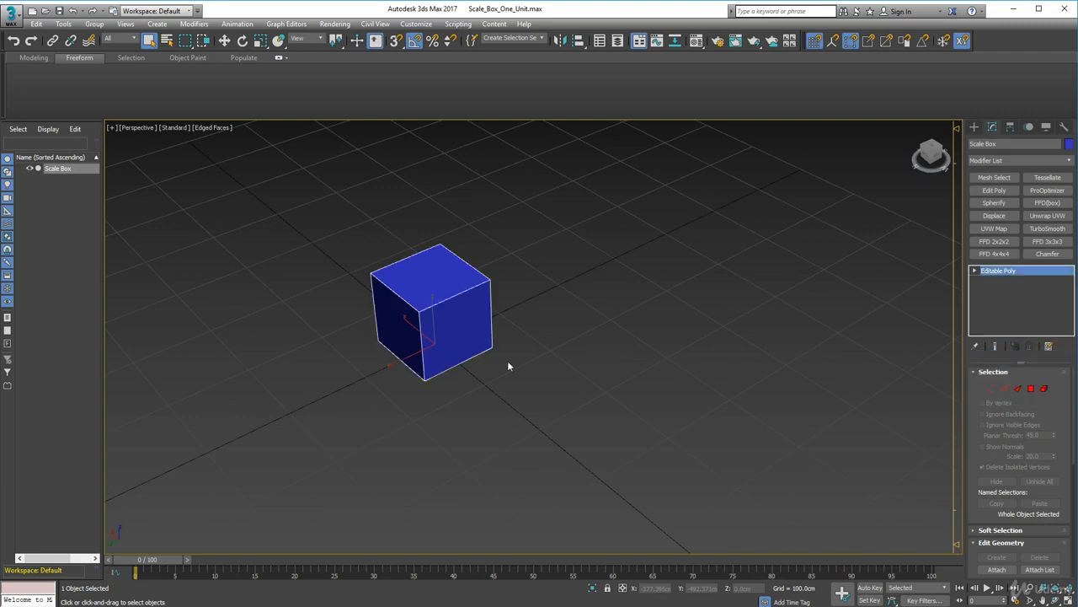
# Apply a new Unwrap UVW modifier to the box, check the stored strip layout in the UV editor, and close the editor.
pyautogui.keyDown('alt'); pyautogui.moveTo(449, 333); pyautogui.dragTo(632, 349, button='middle'); pyautogui.keyUp('alt')
pyautogui.click(1047, 216)
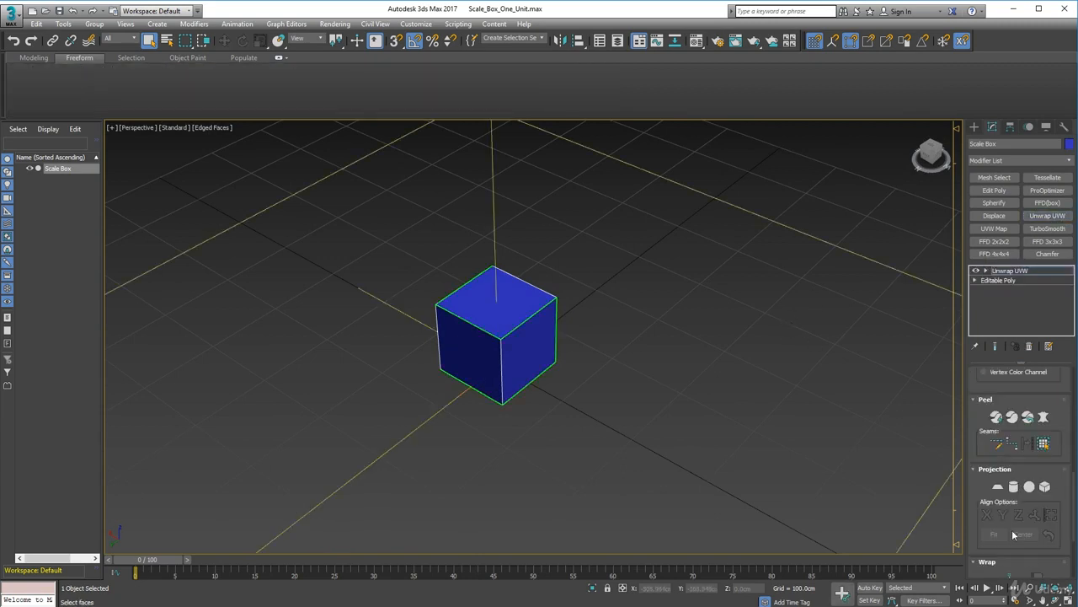
pyautogui.scroll(-3, 1066, 506)
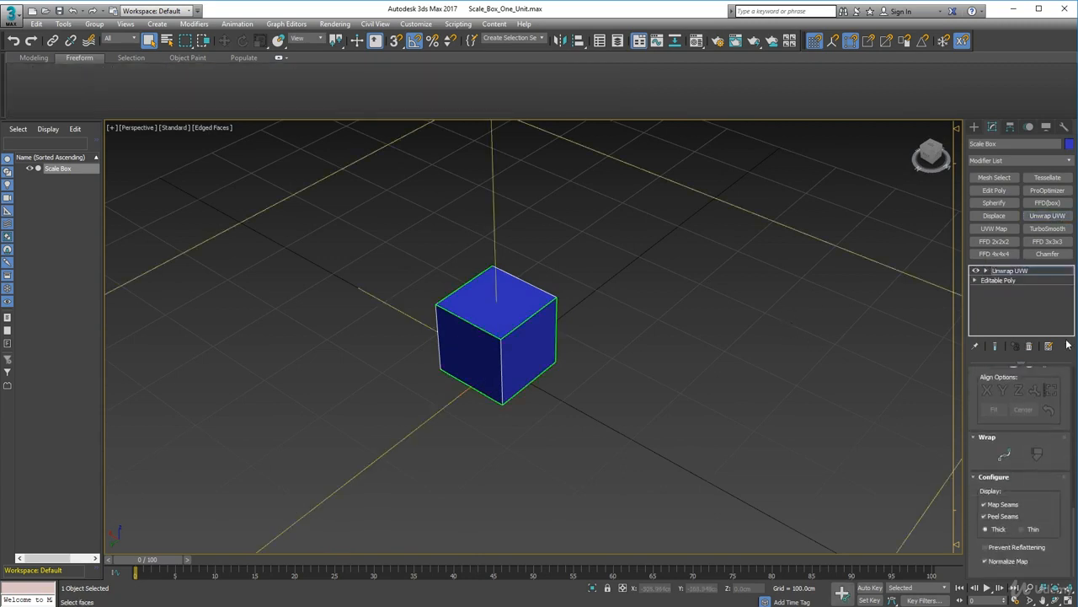
pyautogui.keyDown('alt'); pyautogui.moveTo(490, 417); pyautogui.dragTo(608, 365, button='middle'); pyautogui.keyUp('alt')
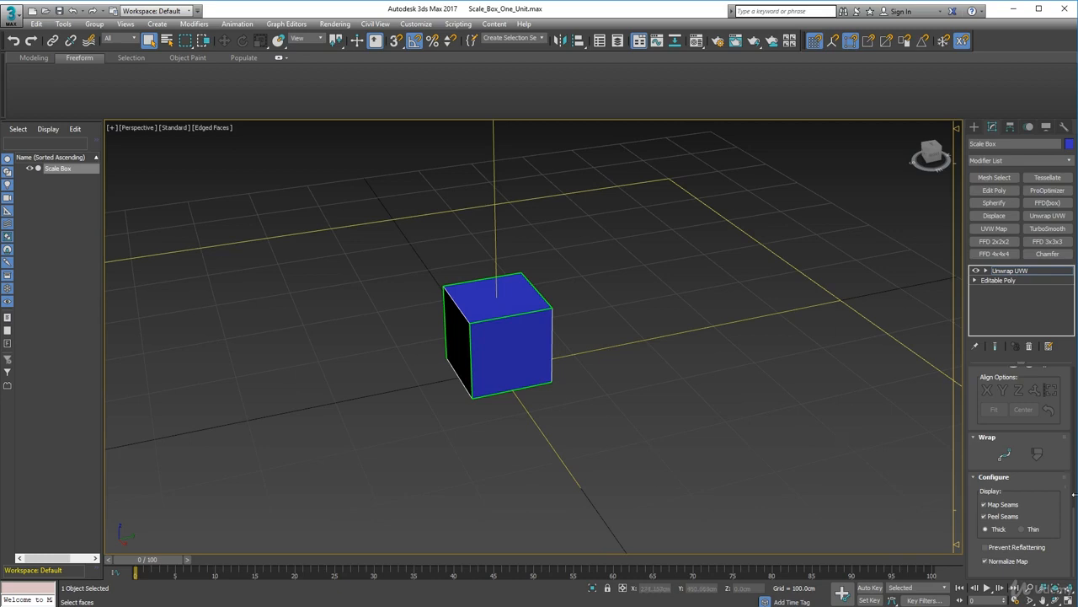
pyautogui.scroll(-5, 1067, 422)
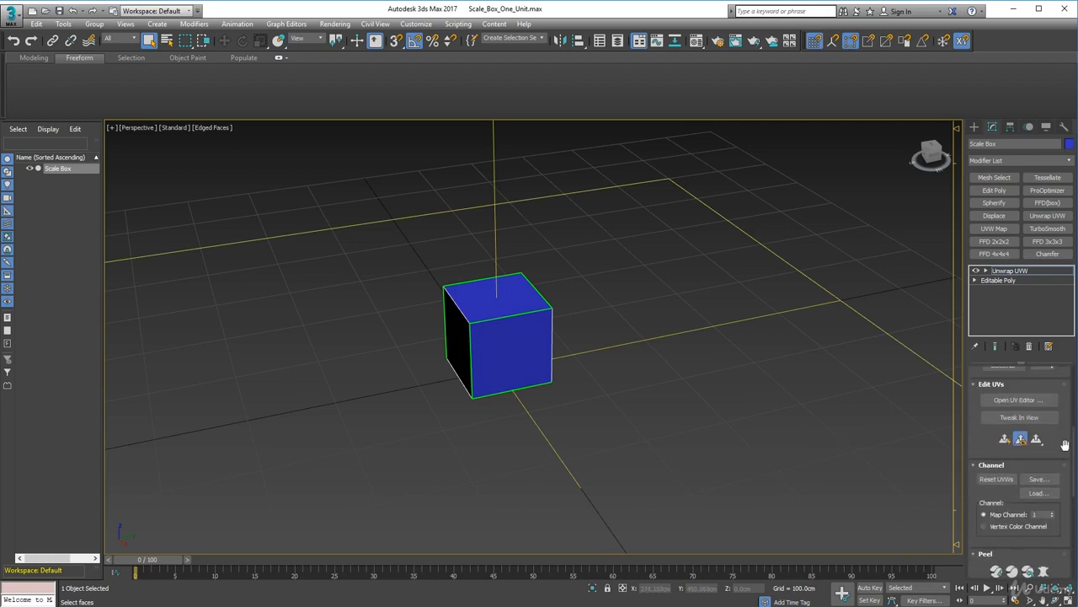
pyautogui.click(1020, 400)
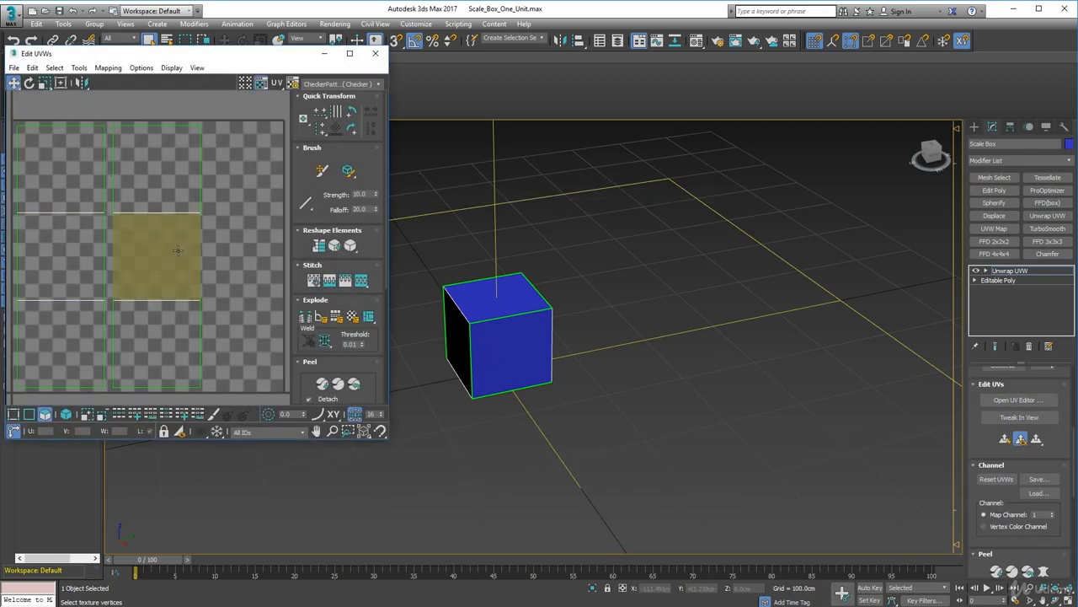
pyautogui.click(375, 53)
# Collapse the new Unwrap UVW modifier into the Editable Poly and move the box about 923 cm along Y.
pyautogui.rightClick(1050, 308)
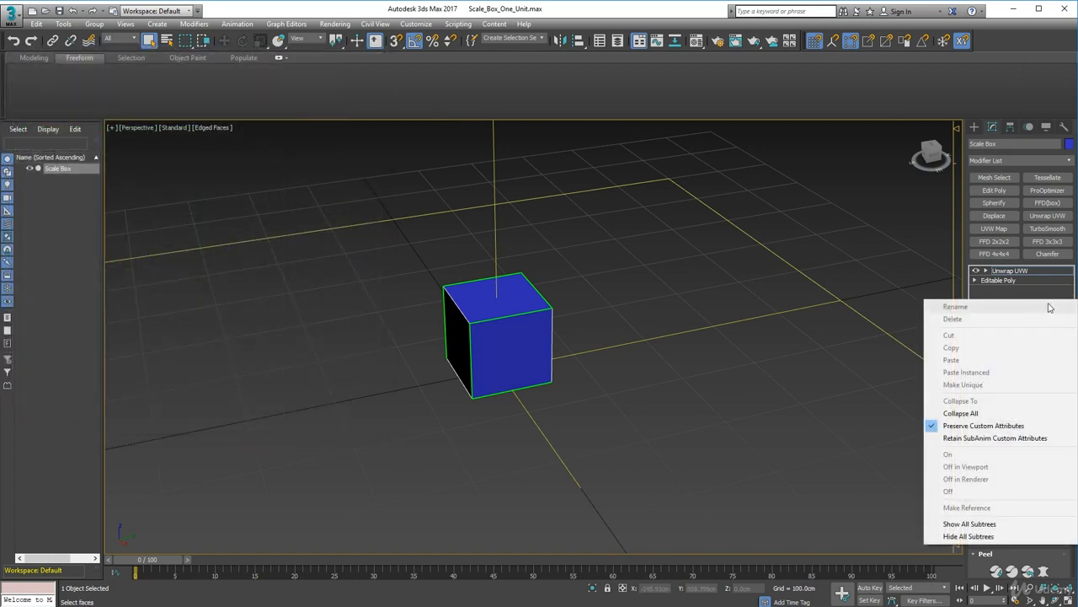
pyautogui.click(977, 413)
pyautogui.click(593, 346)
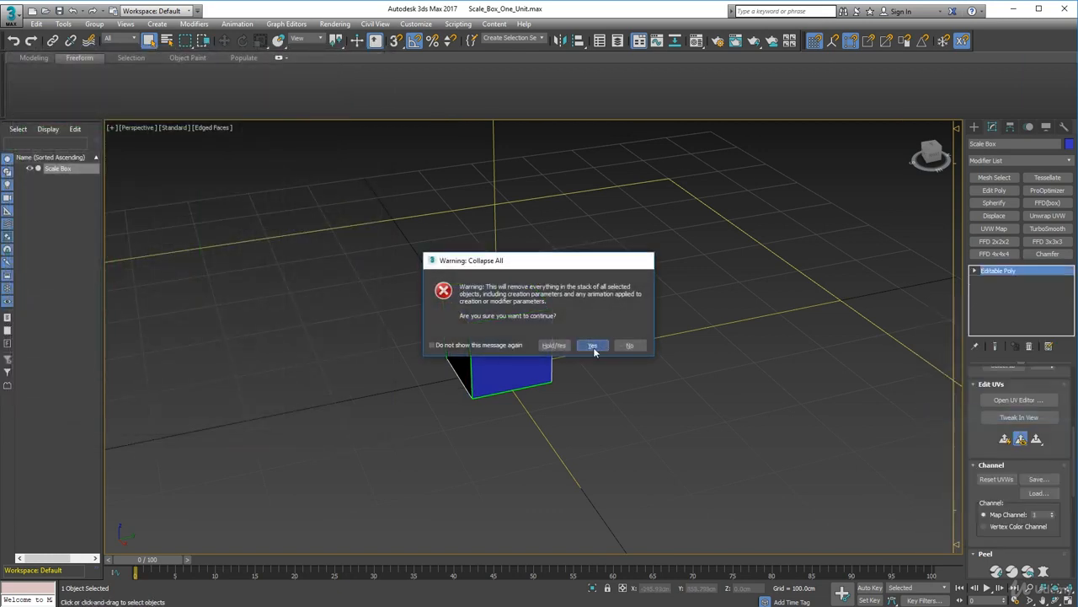
pyautogui.press('w')
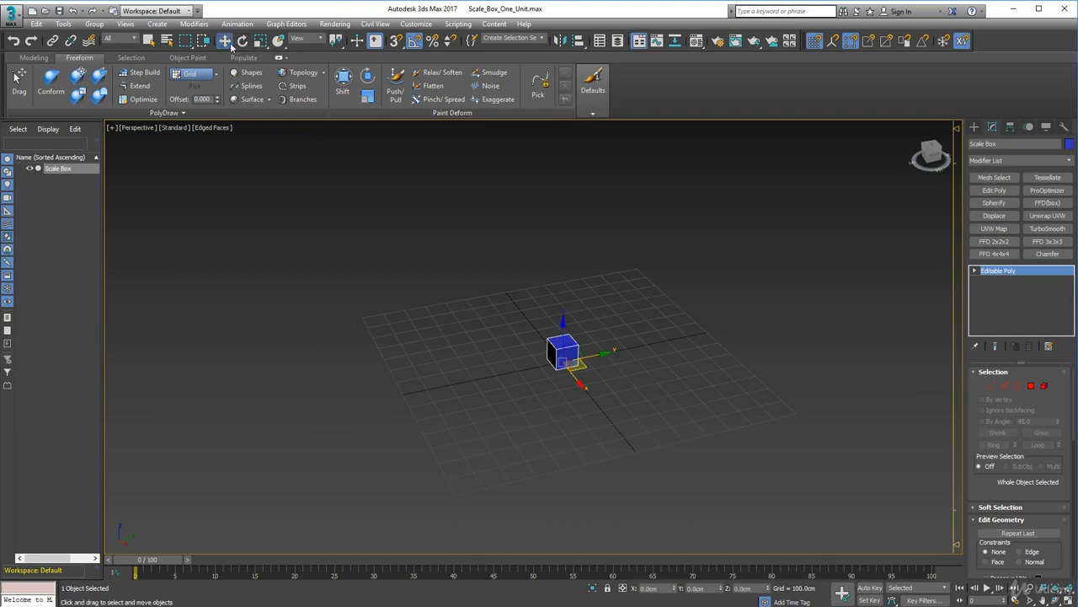
pyautogui.moveTo(600, 366); pyautogui.dragTo(808, 329)
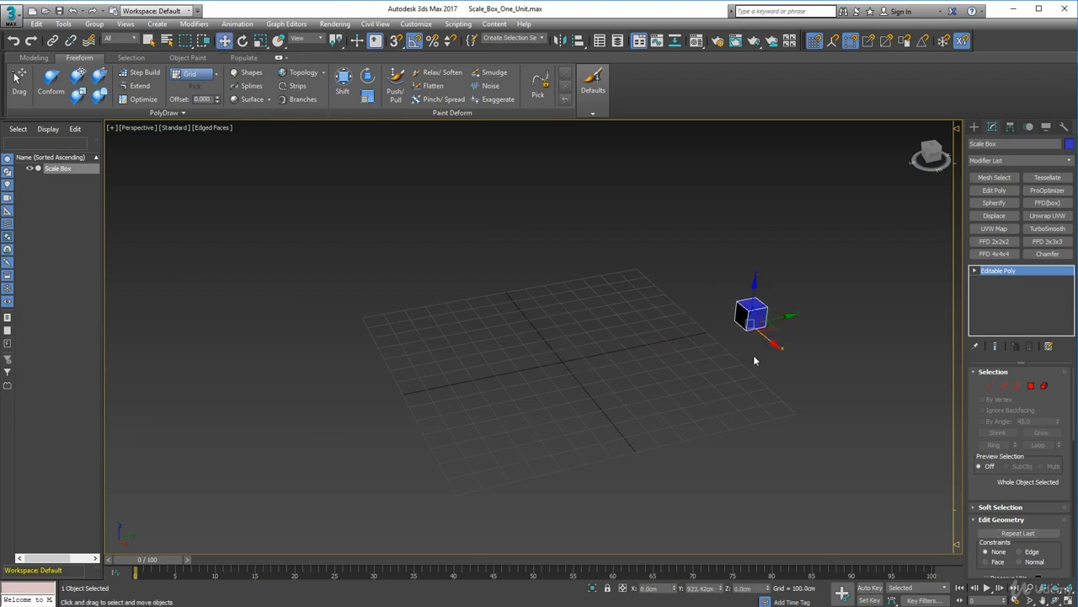
# Create a torus at the grid's centre with Radius 1 about 355 cm and Radius 2 about 117 cm.
pyautogui.scroll(3, 683, 379)
pyautogui.moveTo(327, 335); pyautogui.dragTo(488, 336, button='middle')
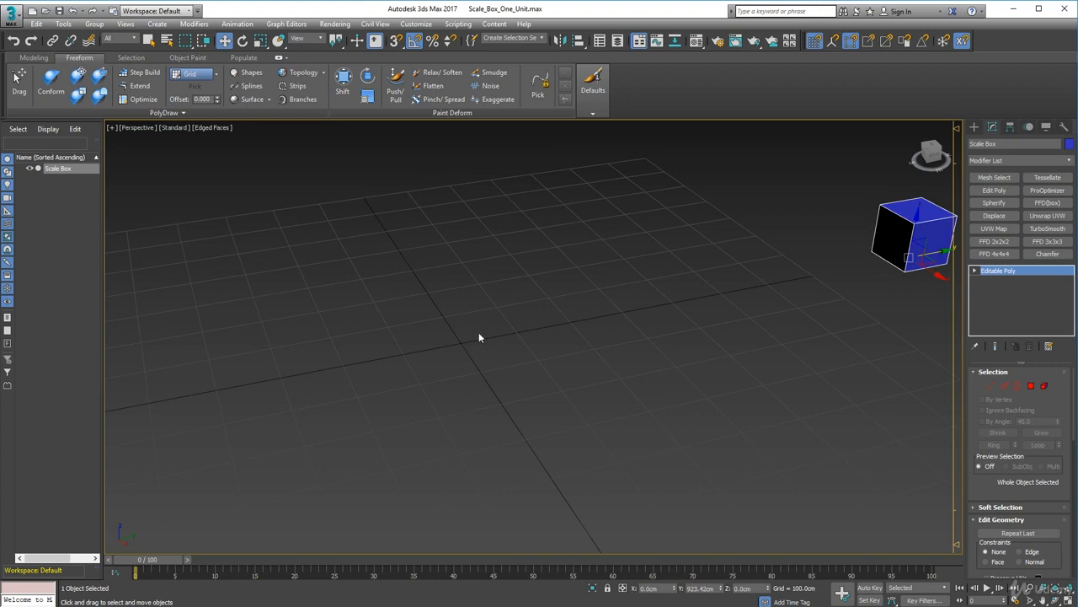
pyautogui.scroll(-3, 462, 356)
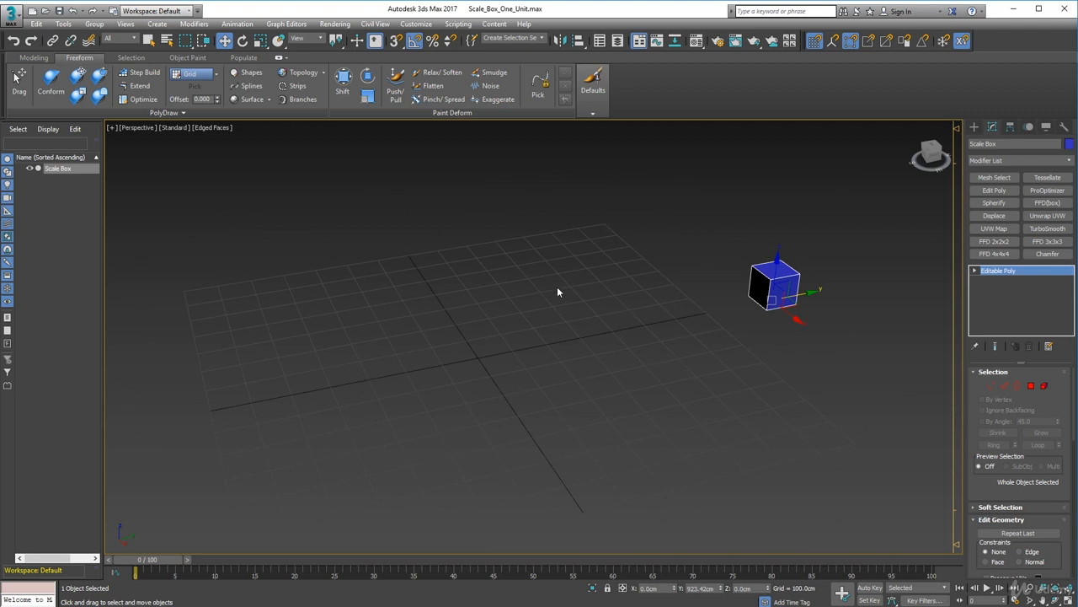
pyautogui.moveTo(537, 360); pyautogui.dragTo(581, 352, button='middle')
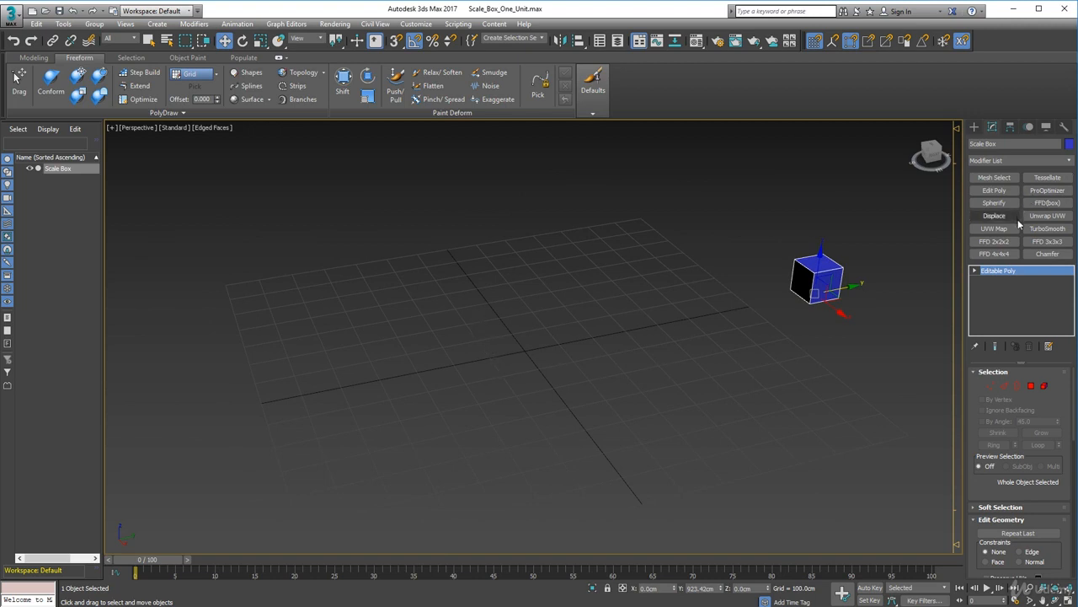
pyautogui.click(977, 129)
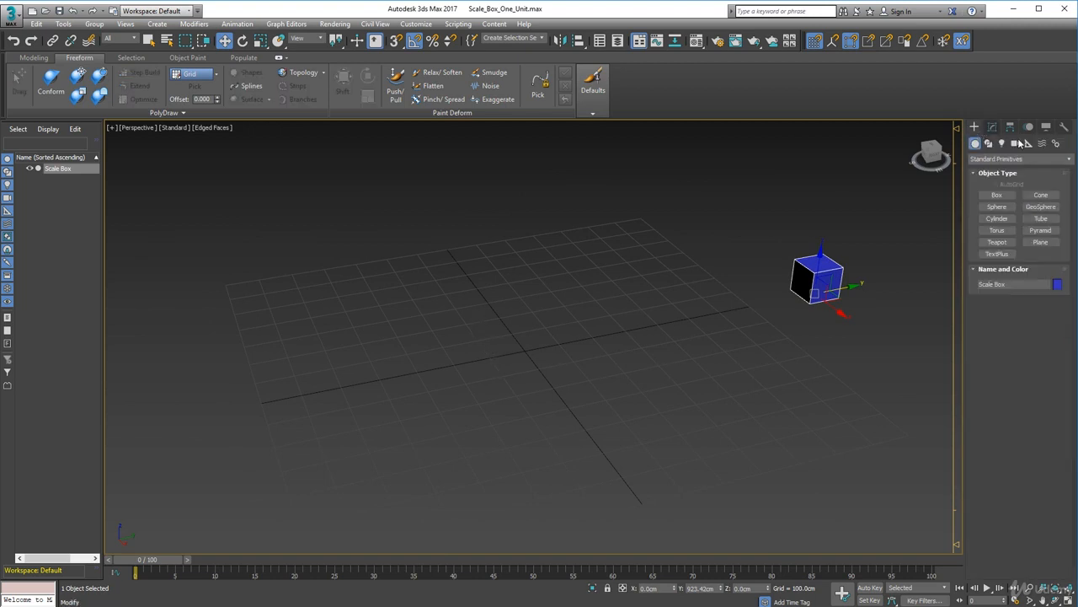
pyautogui.click(998, 230)
pyautogui.click(525, 354)
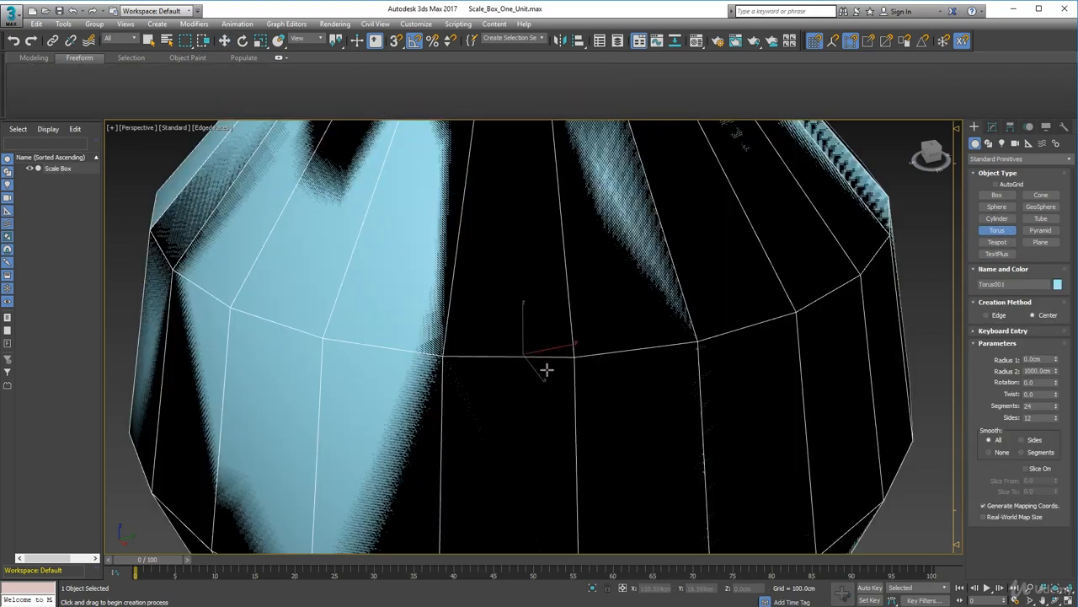
pyautogui.moveTo(516, 312); pyautogui.dragTo(518, 275)
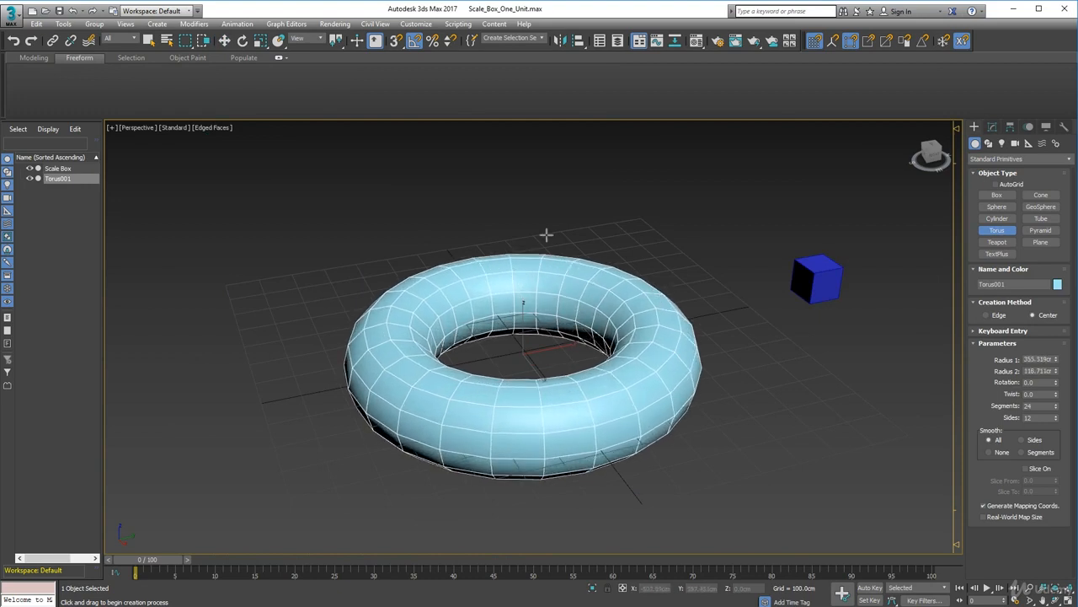
# Scale the torus uniformly to about 52 percent and activate the Move tool.
pyautogui.click(261, 40)
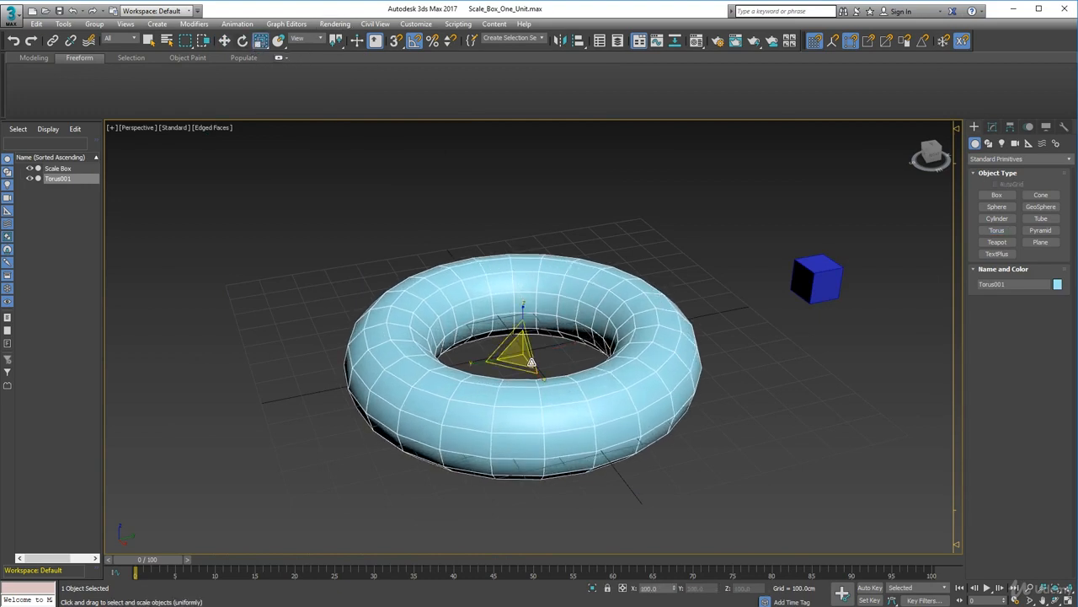
pyautogui.moveTo(524, 355); pyautogui.dragTo(516, 411)
pyautogui.keyDown('alt'); pyautogui.moveTo(473, 395); pyautogui.dragTo(495, 444, button='middle'); pyautogui.keyUp('alt')
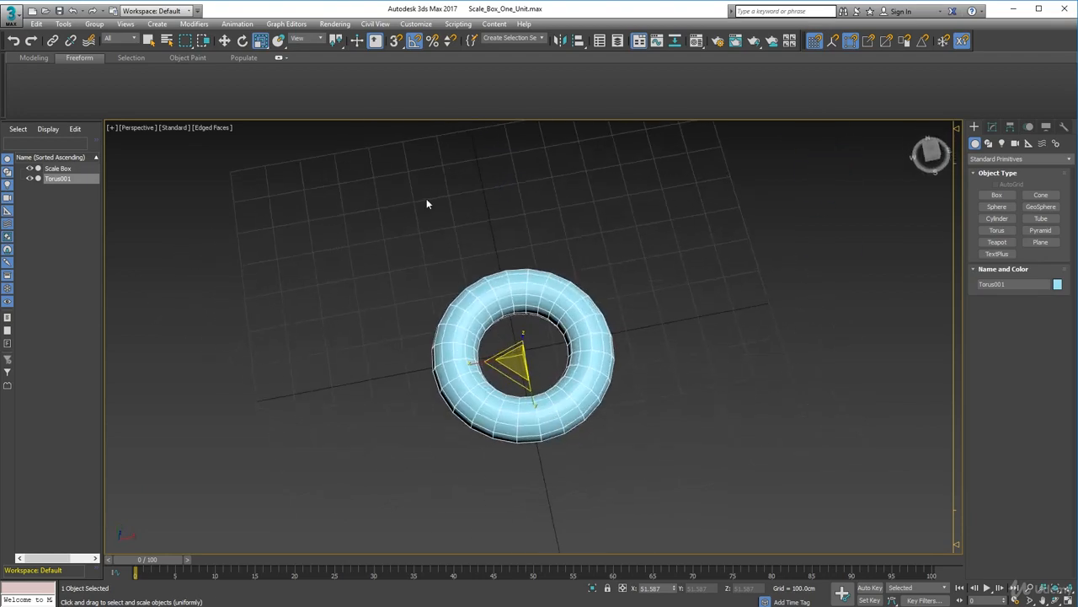
pyautogui.click(227, 40)
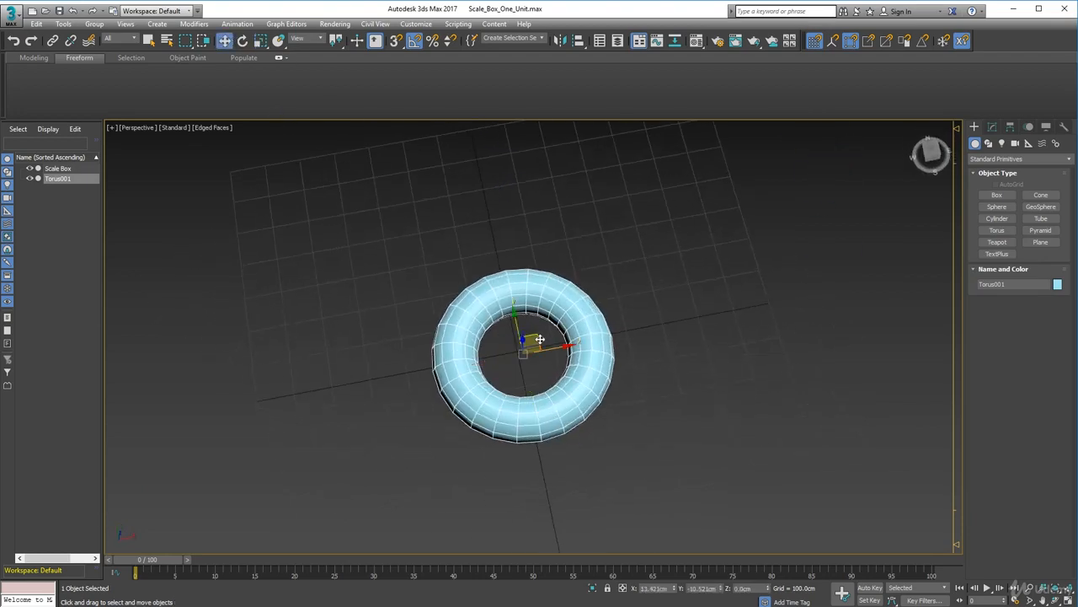
# Move the torus closer to the grid's origin and raise it about 68 cm along Z.
pyautogui.moveTo(540, 340); pyautogui.dragTo(533, 338)
pyautogui.keyDown('alt'); pyautogui.moveTo(623, 362); pyautogui.dragTo(491, 299, button='middle'); pyautogui.keyUp('alt')
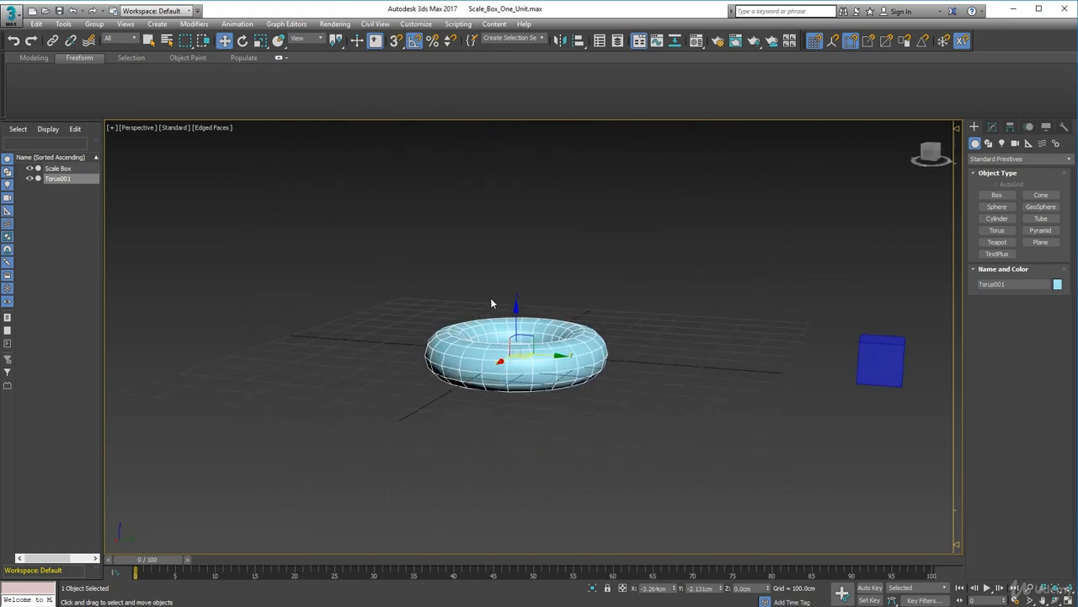
pyautogui.moveTo(516, 324); pyautogui.dragTo(536, 308)
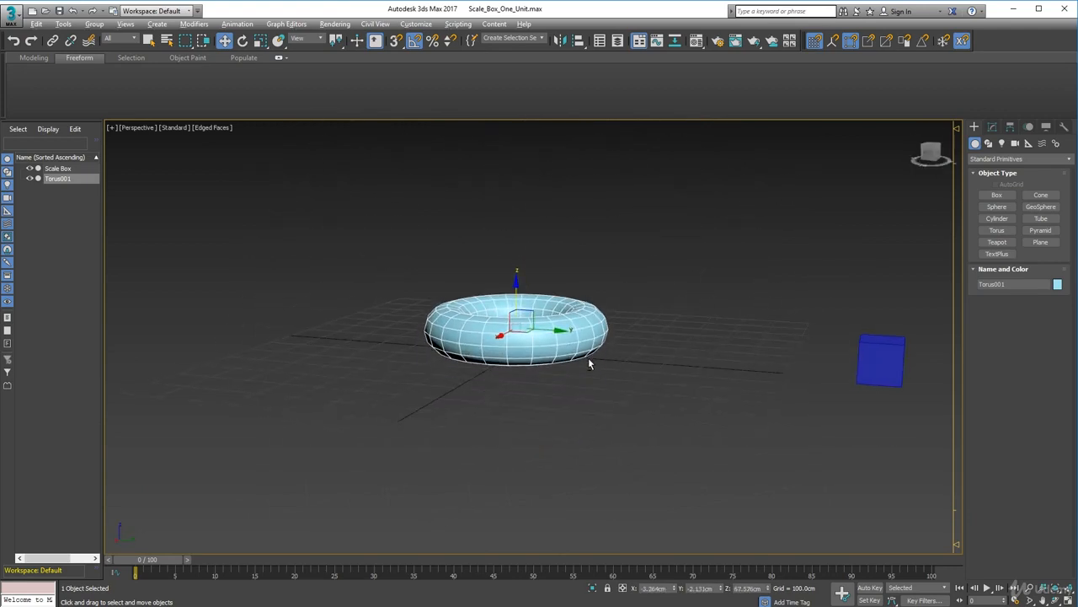
pyautogui.keyDown('alt'); pyautogui.moveTo(588, 363); pyautogui.dragTo(561, 404, button='middle'); pyautogui.keyUp('alt')
pyautogui.scroll(4, 572, 319)
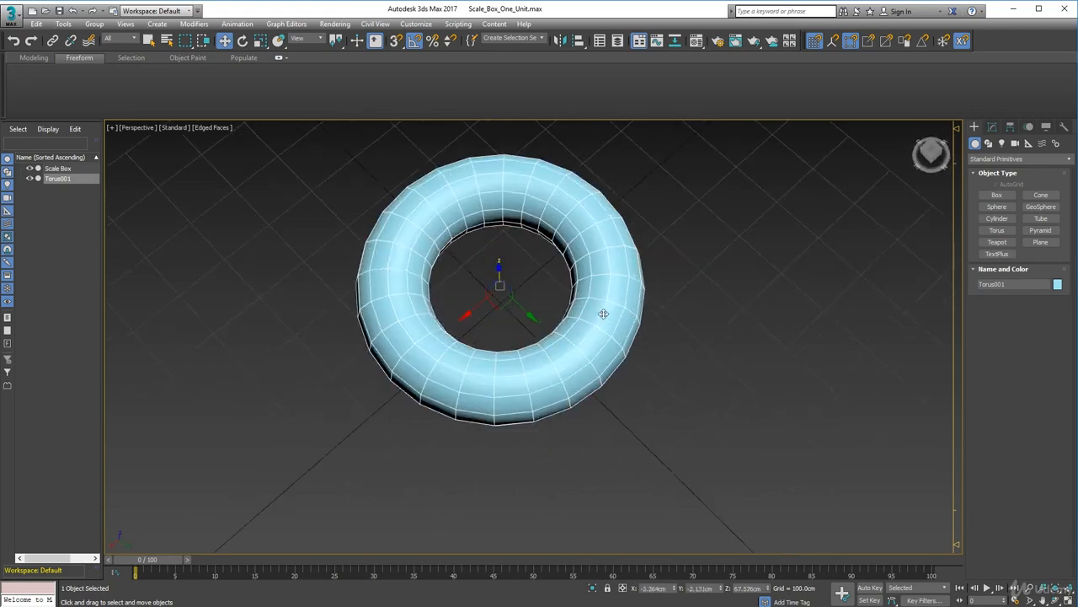
# Apply a UVW Map modifier with Planar mapping to the torus and review its parameters.
pyautogui.keyDown('alt'); pyautogui.moveTo(603, 314); pyautogui.dragTo(608, 291, button='middle'); pyautogui.keyUp('alt')
pyautogui.click(992, 127)
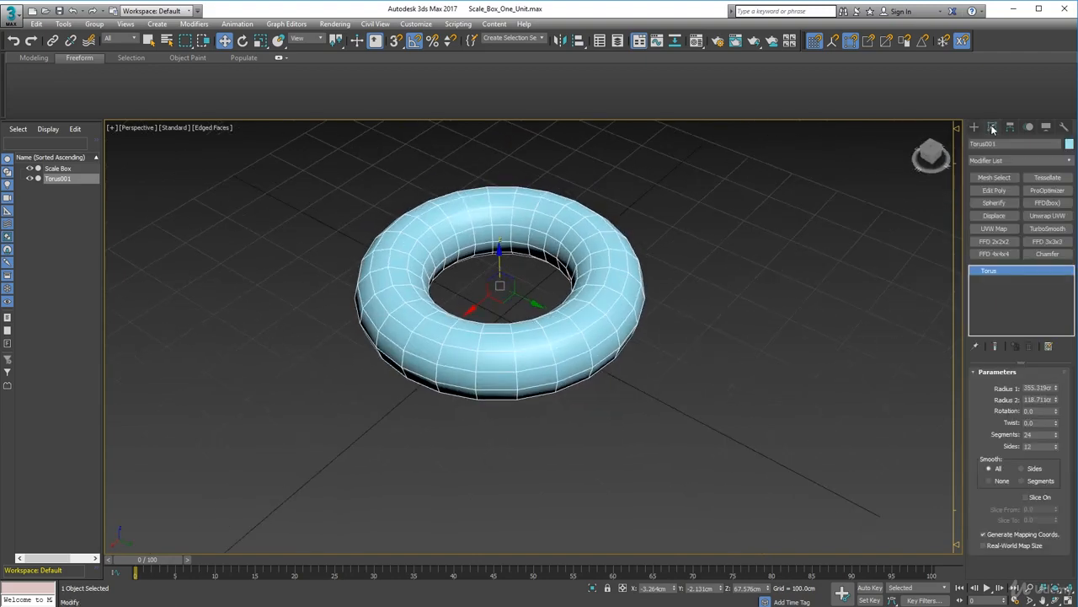
pyautogui.click(994, 228)
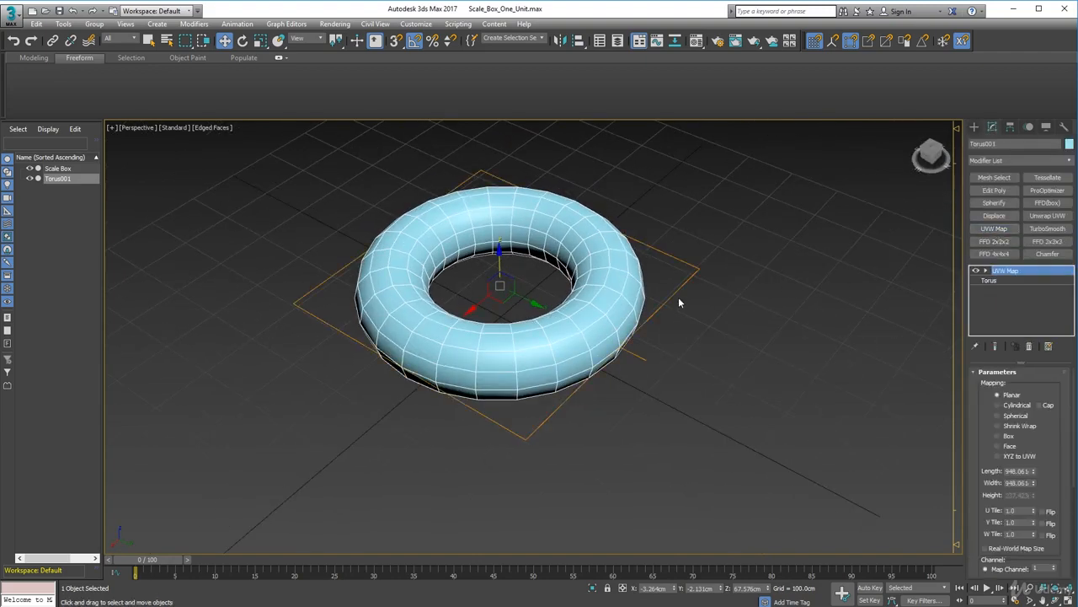
pyautogui.scroll(-5, 1053, 461)
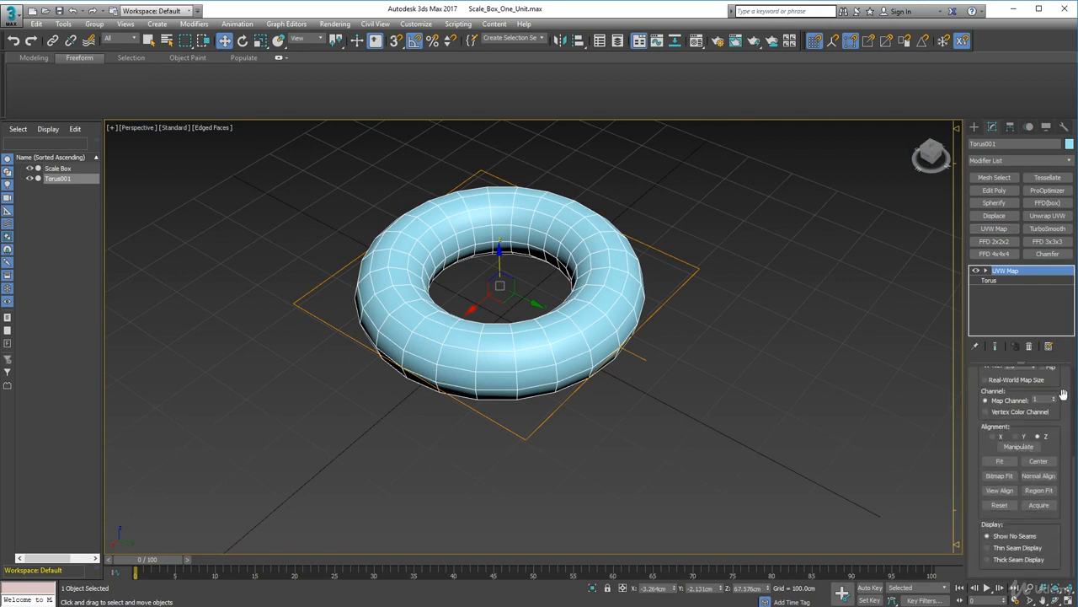
pyautogui.moveTo(1066, 393); pyautogui.dragTo(1076, 579)
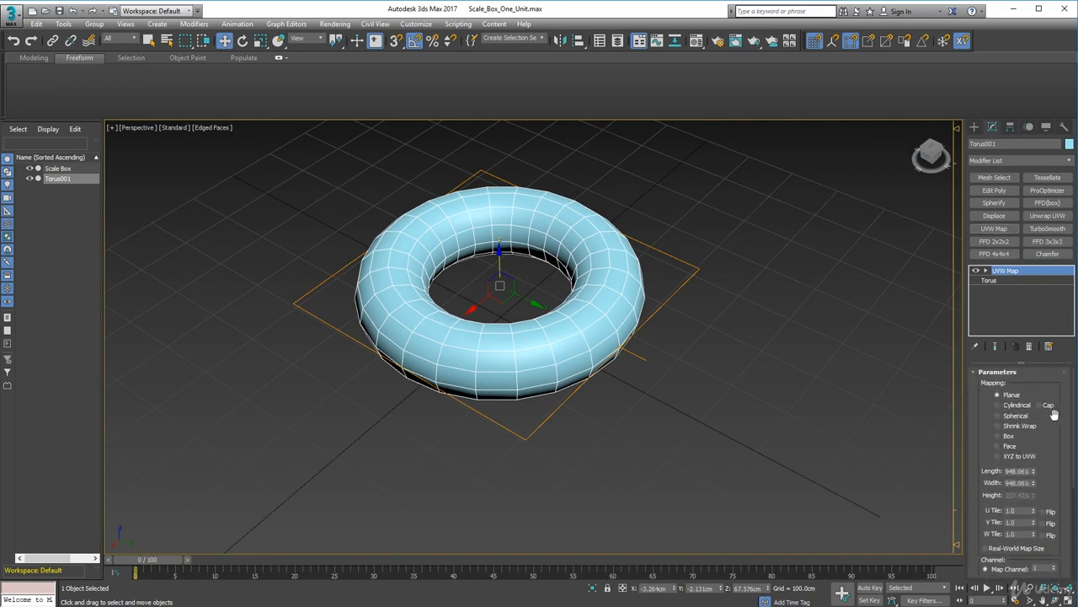
# Add an Unwrap UVW modifier above the UVW Map and open the UV editor, placing its window clear of the torus.
pyautogui.click(1047, 215)
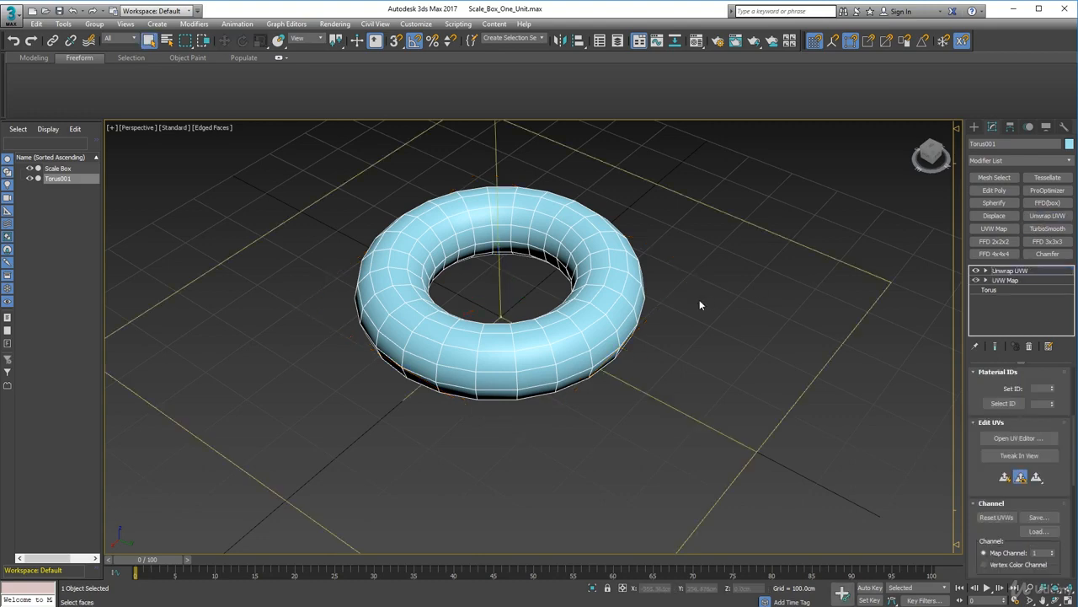
pyautogui.click(1042, 439)
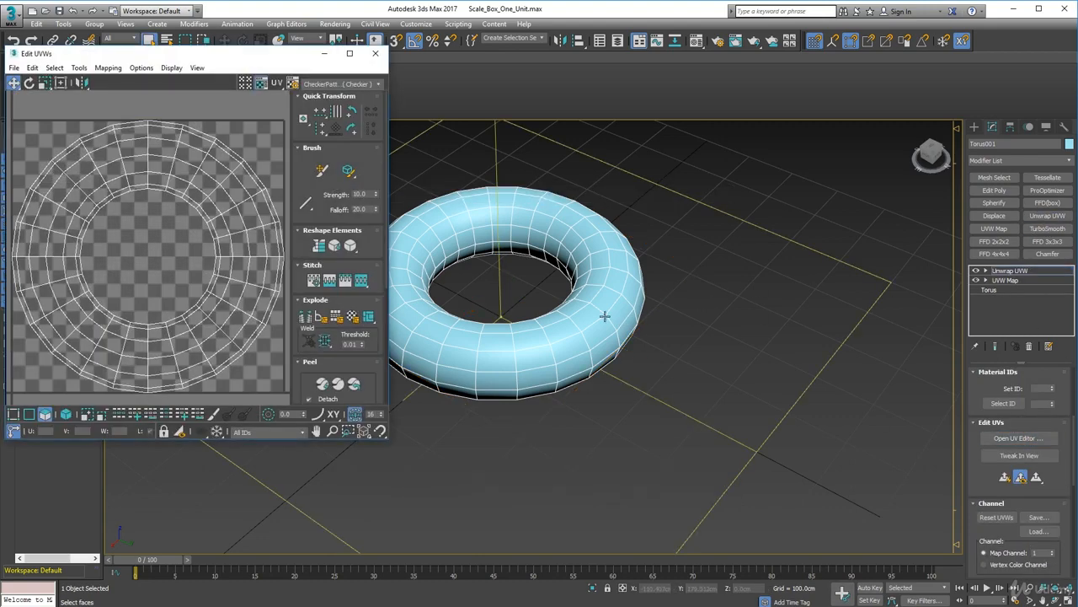
pyautogui.moveTo(203, 56); pyautogui.dragTo(896, 82)
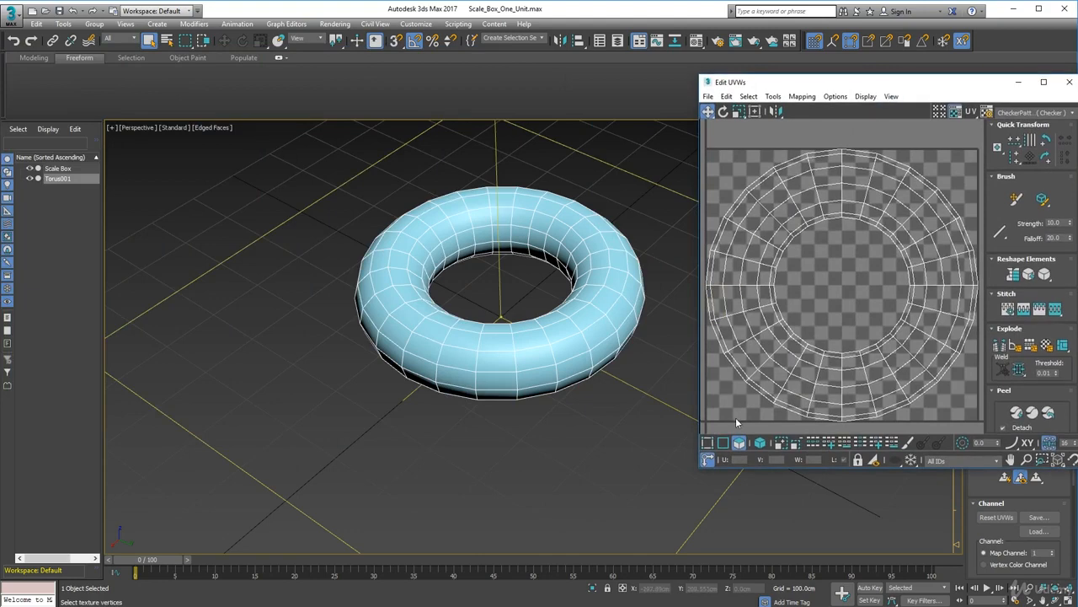
# Displace two UV vertices in the lower-left part of the torus's ring-shaped layout.
pyautogui.click(708, 440)
pyautogui.click(738, 329)
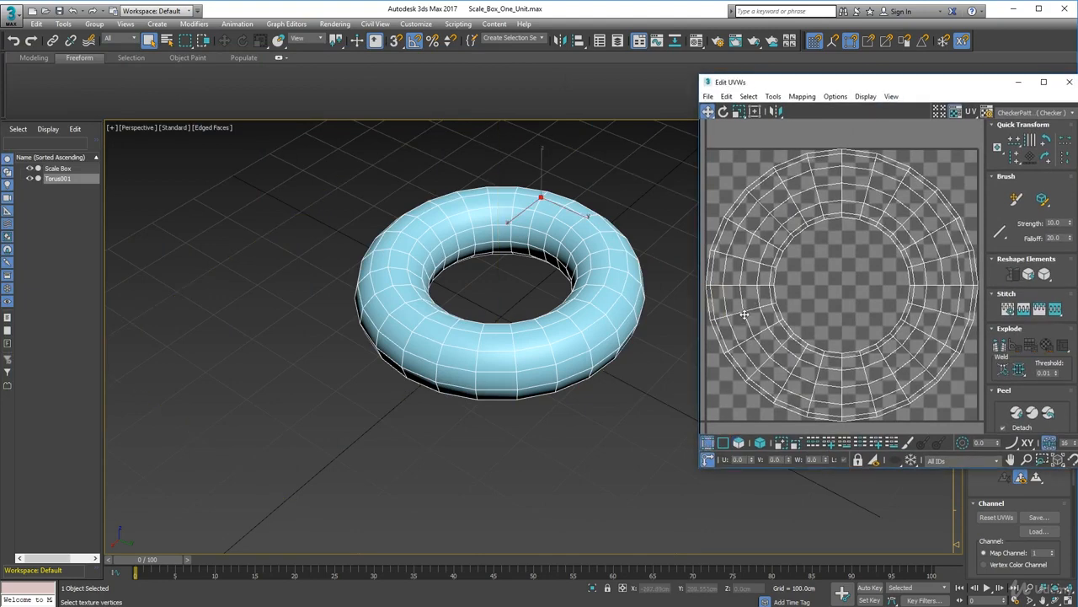
pyautogui.moveTo(741, 309); pyautogui.dragTo(751, 300)
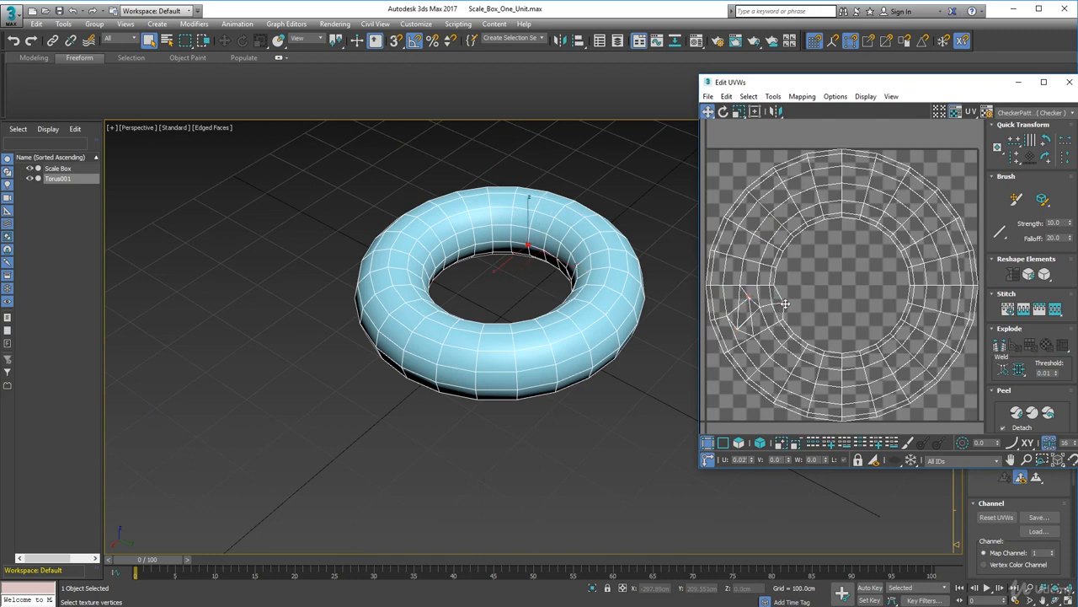
# Preview the UV_Checker.png texture on the torus, switch the display to CheckerPattern, and examine the pattern on the torus's side.
pyautogui.moveTo(981, 88); pyautogui.dragTo(900, 94)
pyautogui.click(990, 121)
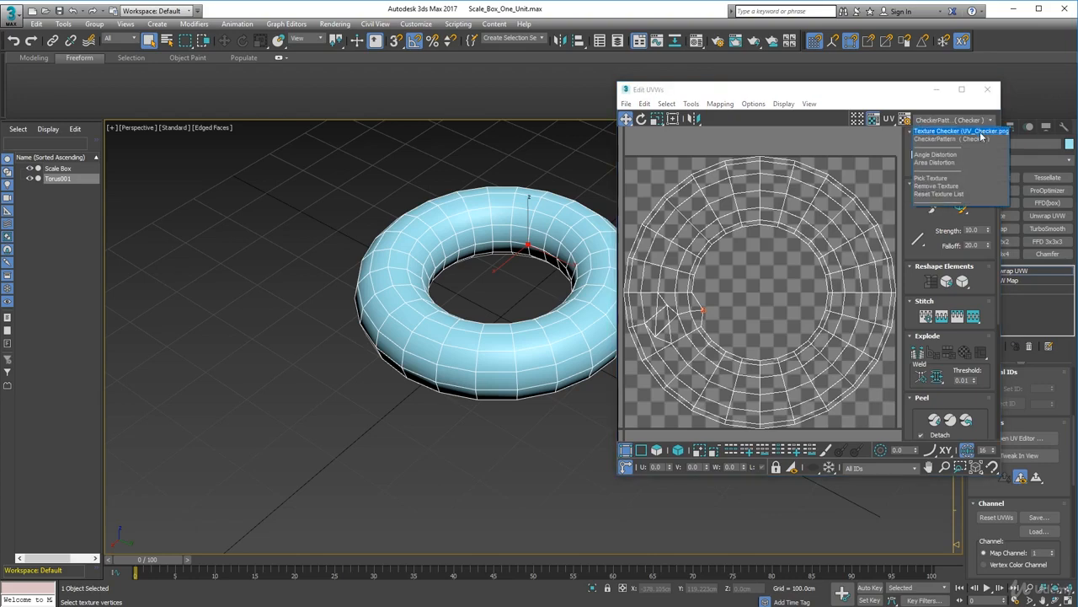
pyautogui.click(976, 133)
pyautogui.click(992, 120)
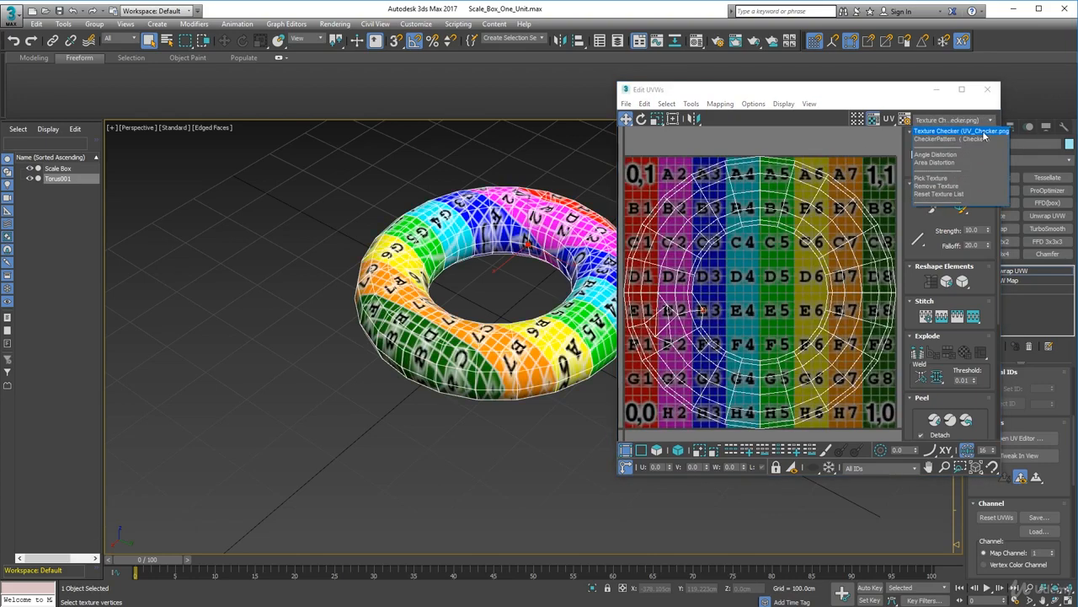
pyautogui.click(984, 139)
pyautogui.keyDown('alt'); pyautogui.moveTo(468, 279); pyautogui.dragTo(416, 256, button='middle'); pyautogui.keyUp('alt')
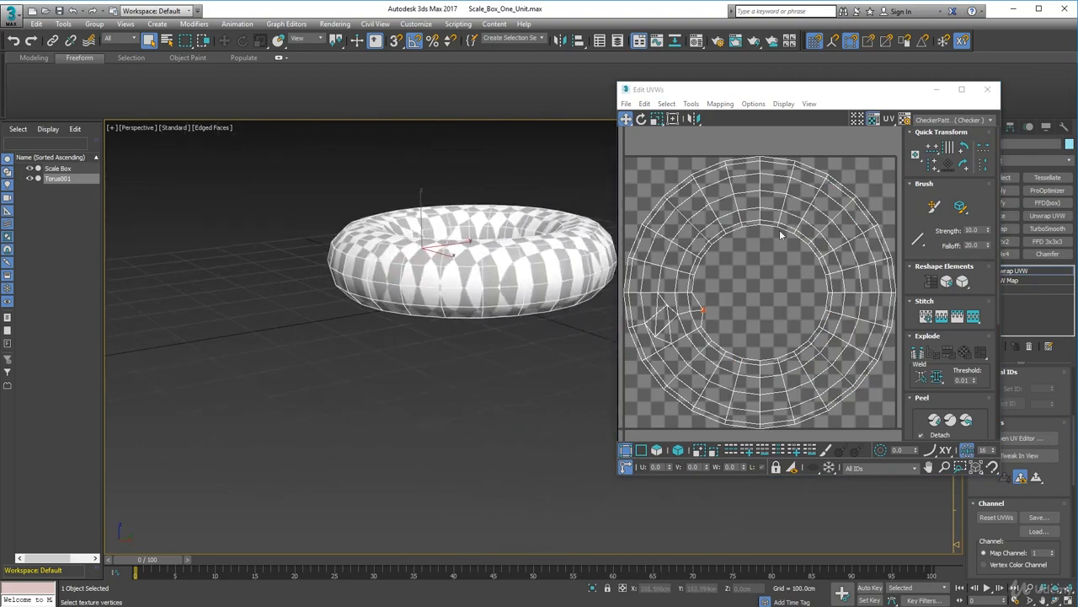
# Displace another UV vertex beside the already distorted ones and inspect the checker pattern on the torus.
pyautogui.moveTo(677, 315); pyautogui.dragTo(677, 326)
pyautogui.click(681, 310)
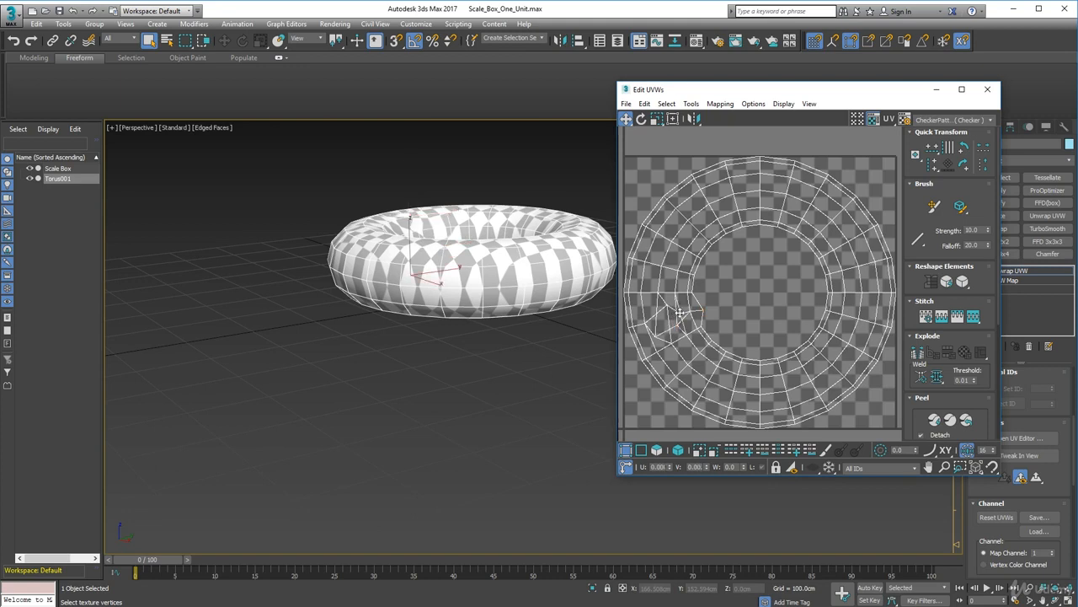
pyautogui.keyDown('alt'); pyautogui.moveTo(459, 239); pyautogui.dragTo(468, 284, button='middle'); pyautogui.keyUp('alt')
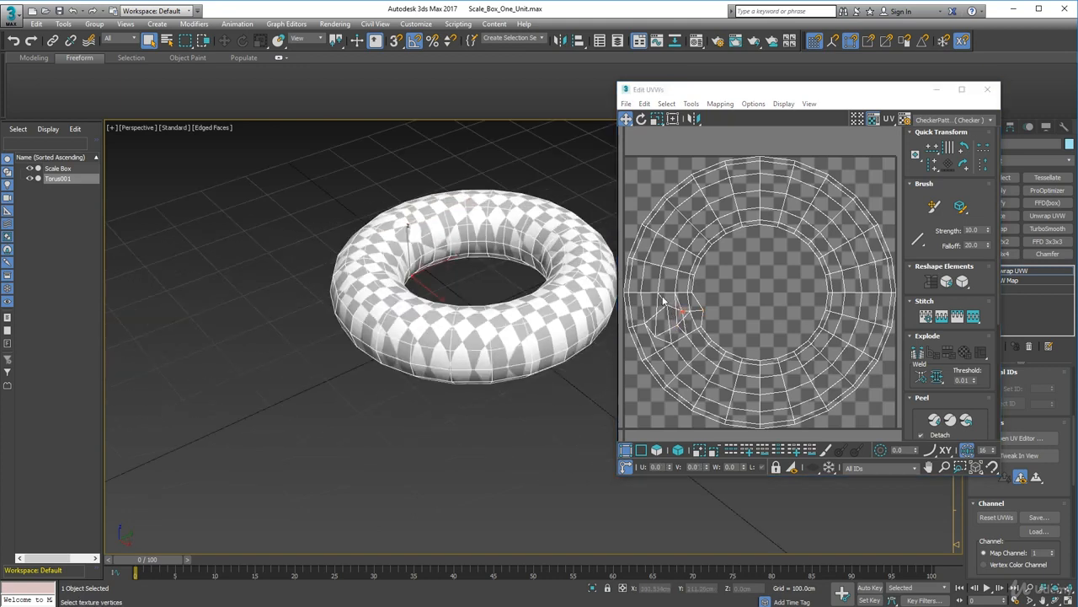
# Select three adjacent polygons in the distorted area of the UV layout and locate them on the torus.
pyautogui.click(658, 450)
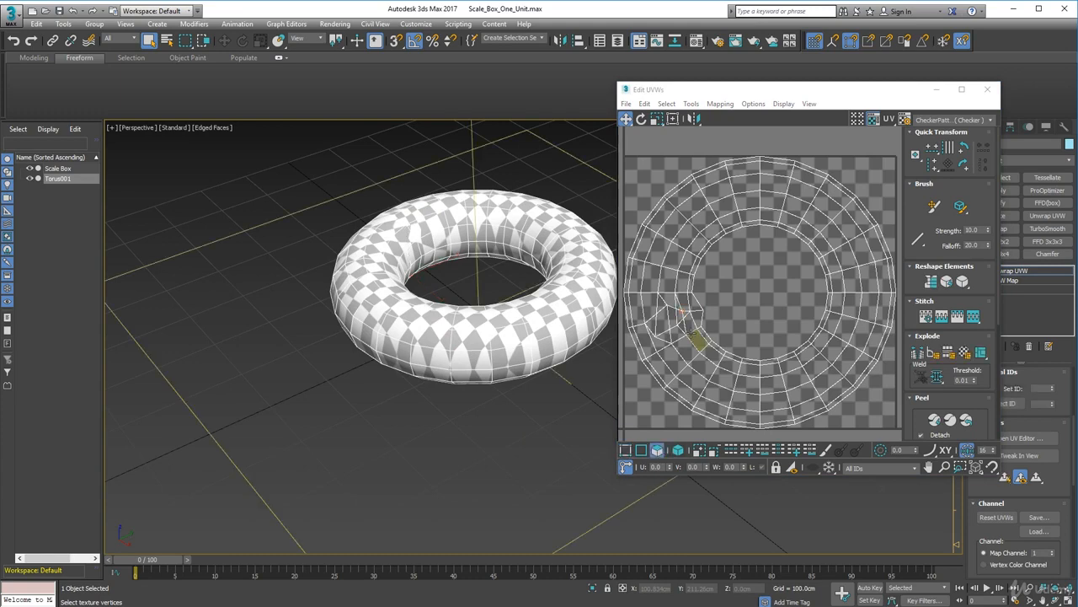
pyautogui.click(675, 336)
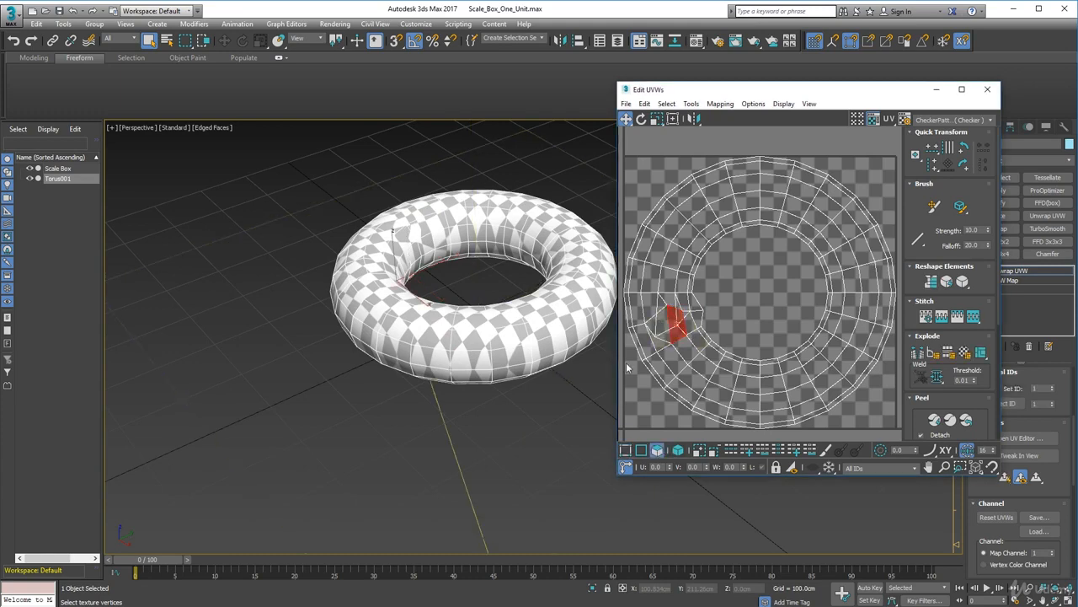
pyautogui.keyDown('alt'); pyautogui.moveTo(560, 377); pyautogui.dragTo(444, 300, button='middle'); pyautogui.keyUp('alt')
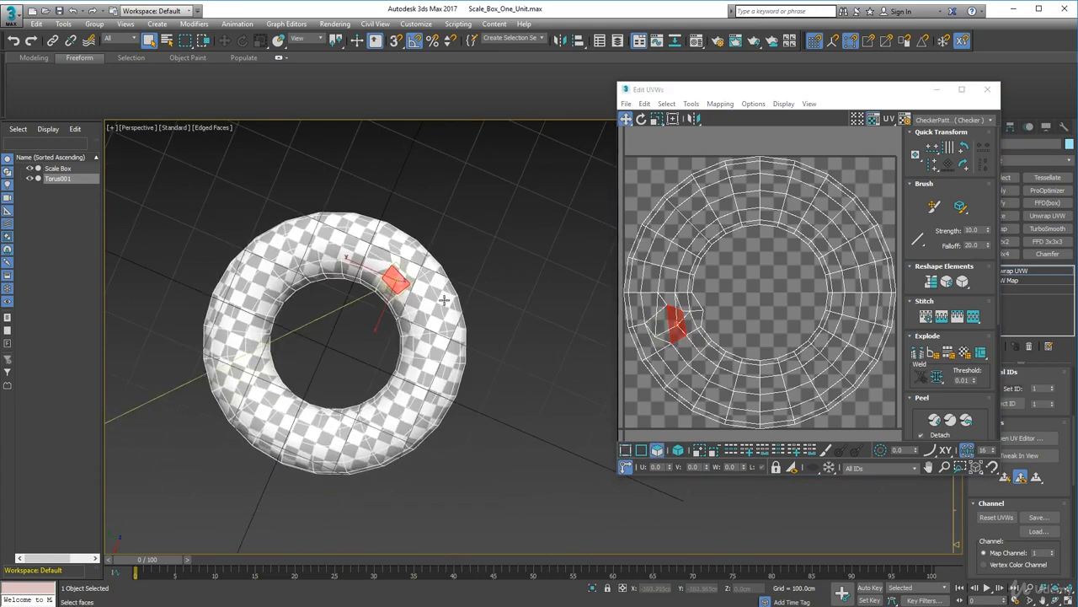
pyautogui.keyDown('ctrl'); pyautogui.click(671, 309); pyautogui.keyUp('ctrl')
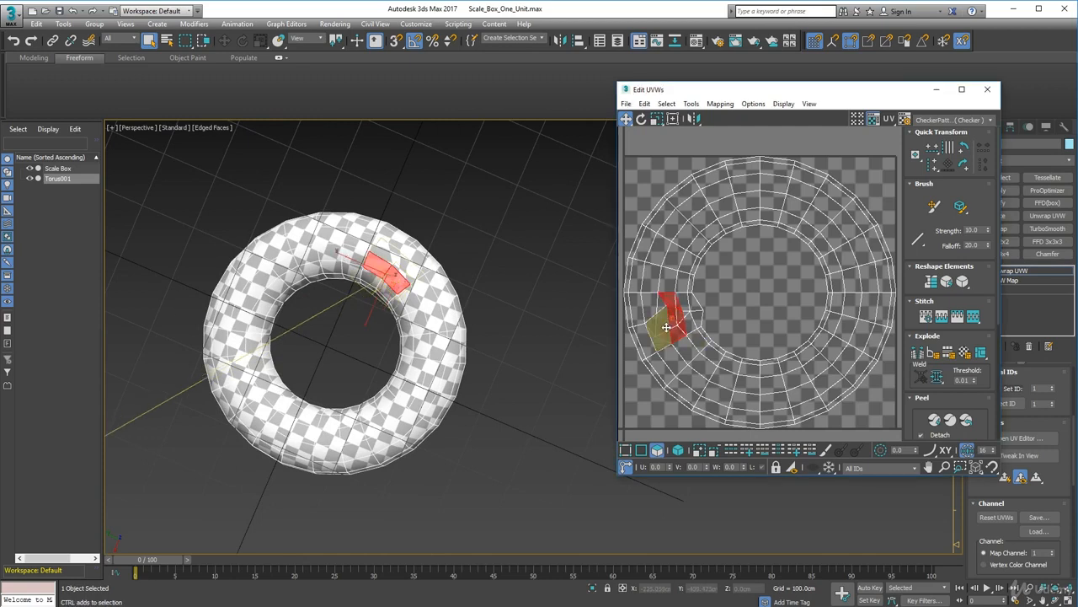
pyautogui.keyDown('ctrl'); pyautogui.click(665, 329); pyautogui.keyUp('ctrl')
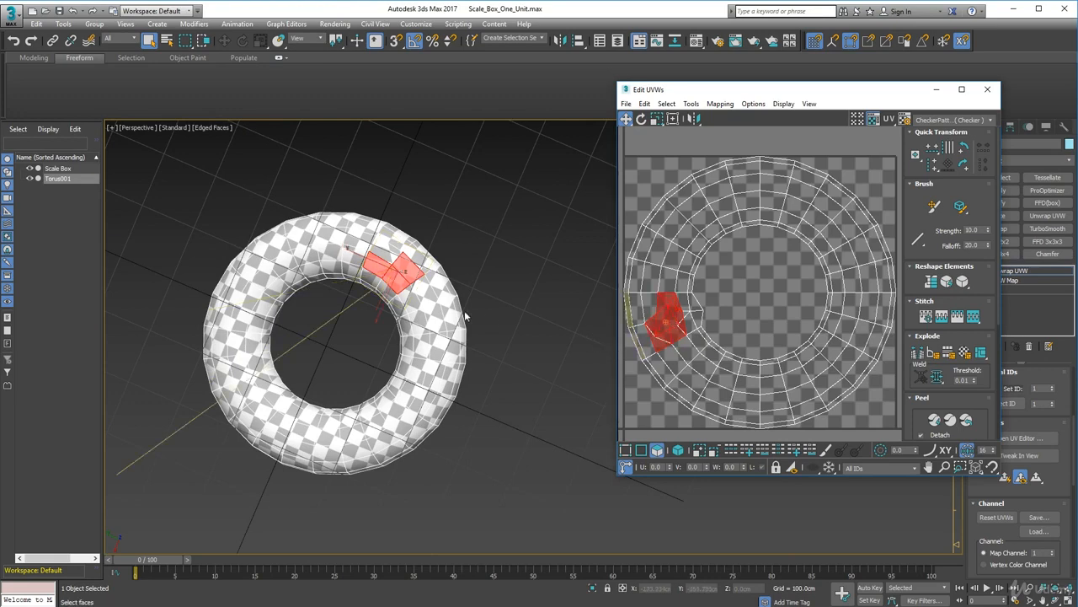
# Examine the selected polygons and checker distortion on the torus from several angles, relocating the UV editor for a clear view.
pyautogui.keyDown('alt'); pyautogui.moveTo(464, 315); pyautogui.dragTo(476, 463, button='middle'); pyautogui.keyUp('alt')
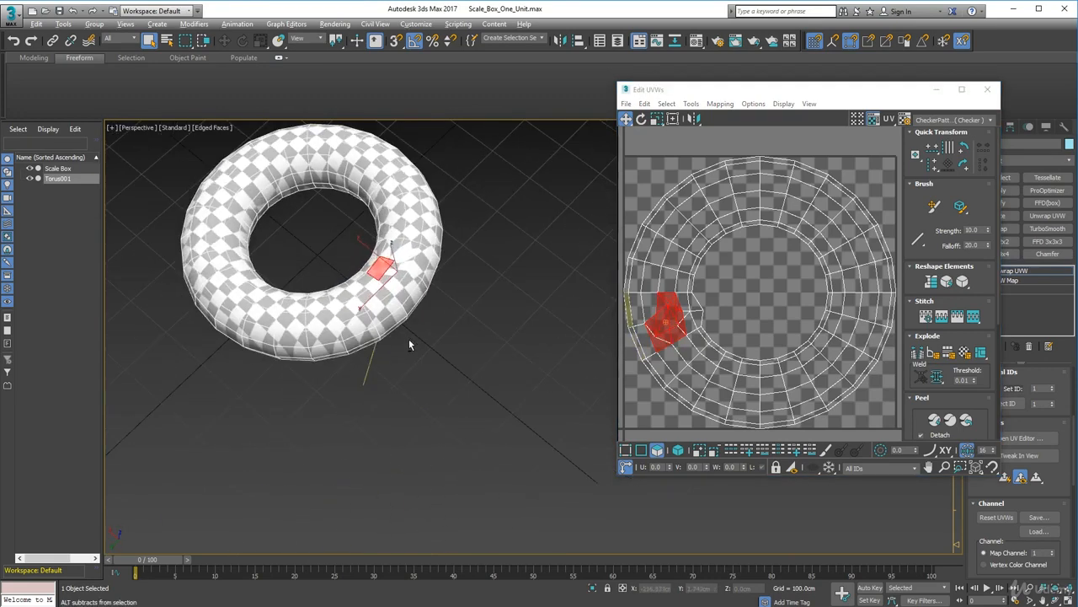
pyautogui.keyDown('alt'); pyautogui.moveTo(408, 339); pyautogui.dragTo(433, 315, button='middle'); pyautogui.keyUp('alt')
pyautogui.keyDown('alt'); pyautogui.moveTo(406, 248); pyautogui.dragTo(460, 239, button='middle'); pyautogui.keyUp('alt')
pyautogui.moveTo(460, 239); pyautogui.dragTo(530, 227, button='middle')
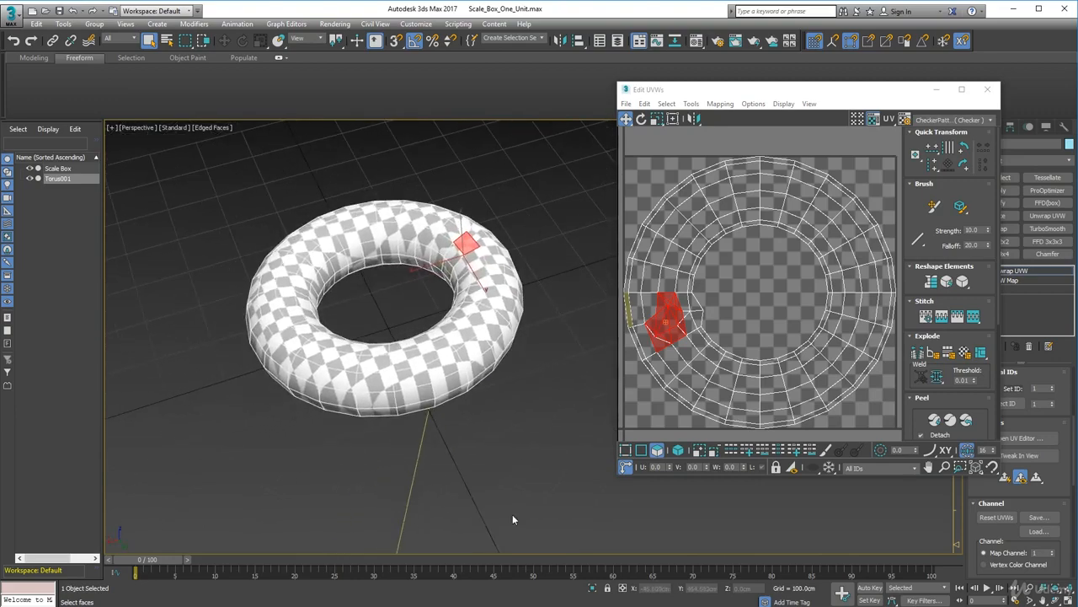
pyautogui.keyDown('alt'); pyautogui.moveTo(513, 519); pyautogui.dragTo(438, 379, button='middle'); pyautogui.keyUp('alt')
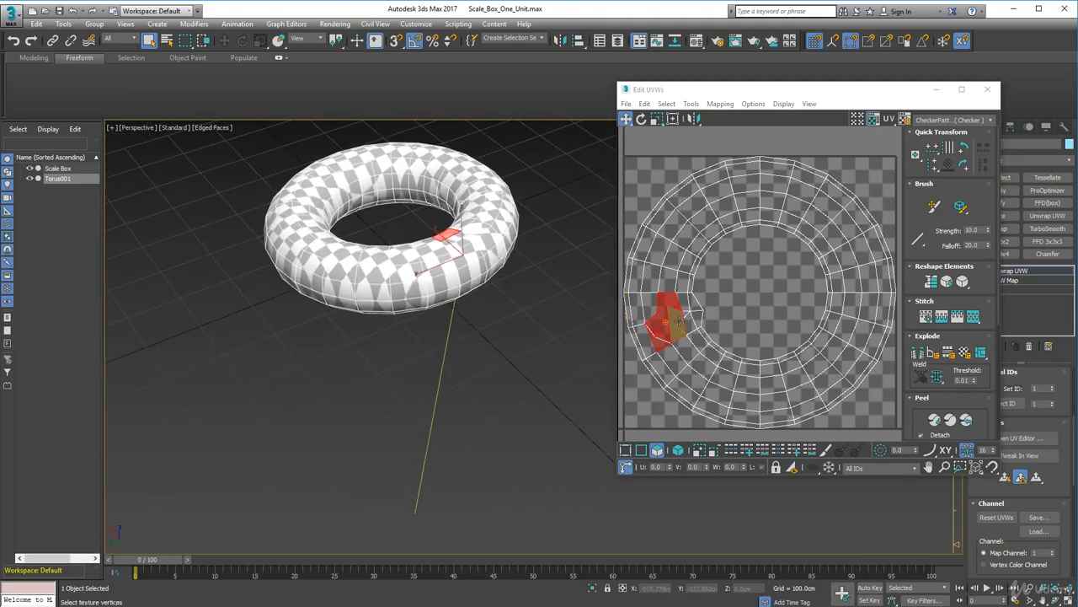
pyautogui.moveTo(923, 88); pyautogui.dragTo(409, 161)
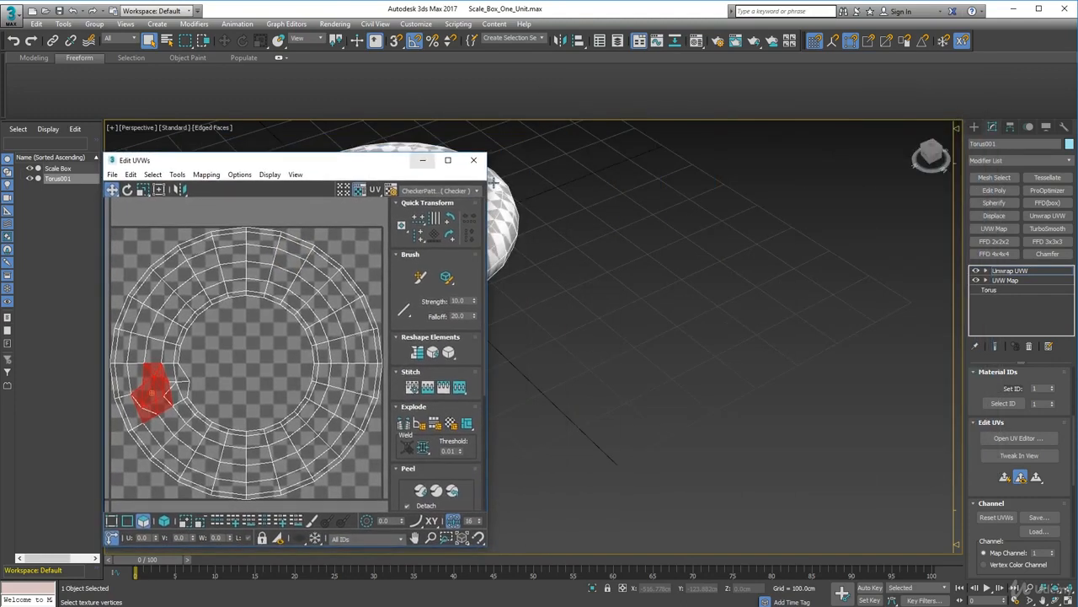
pyautogui.moveTo(537, 241); pyautogui.dragTo(659, 275, button='middle')
pyautogui.moveTo(539, 280); pyautogui.dragTo(590, 277, button='middle')
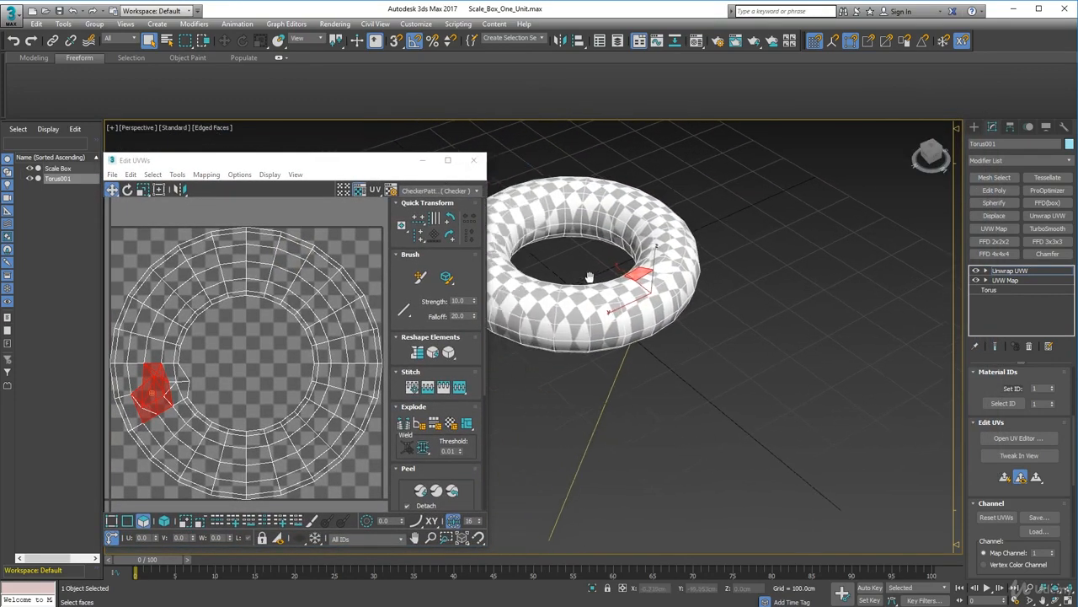
pyautogui.scroll(2, 589, 277)
# Collapse the torus's entire modifier stack and accept the warning.
pyautogui.rightClick(996, 315)
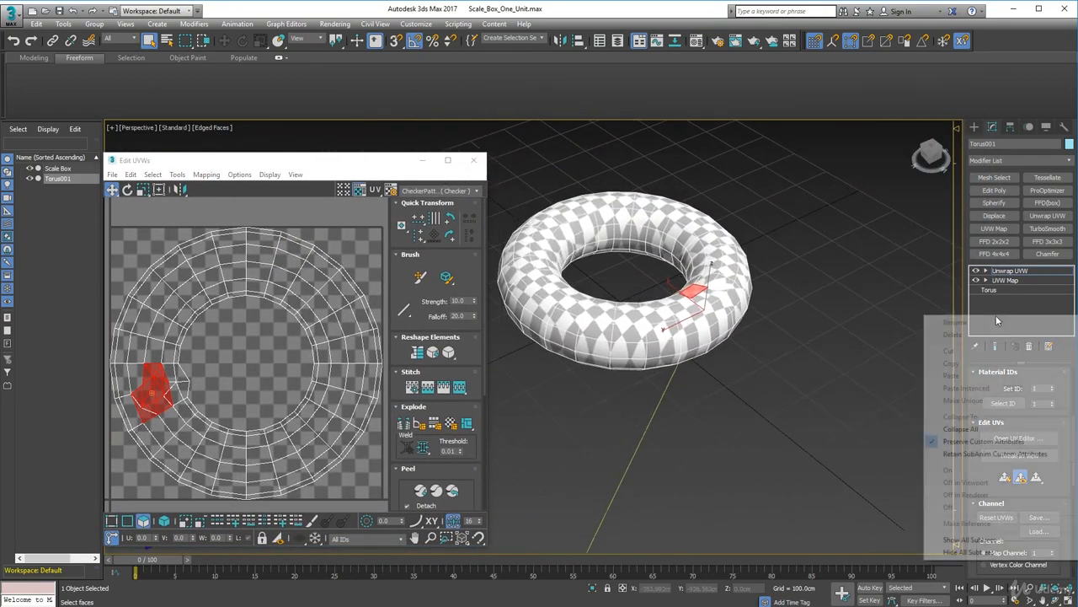
pyautogui.click(960, 428)
pyautogui.click(593, 345)
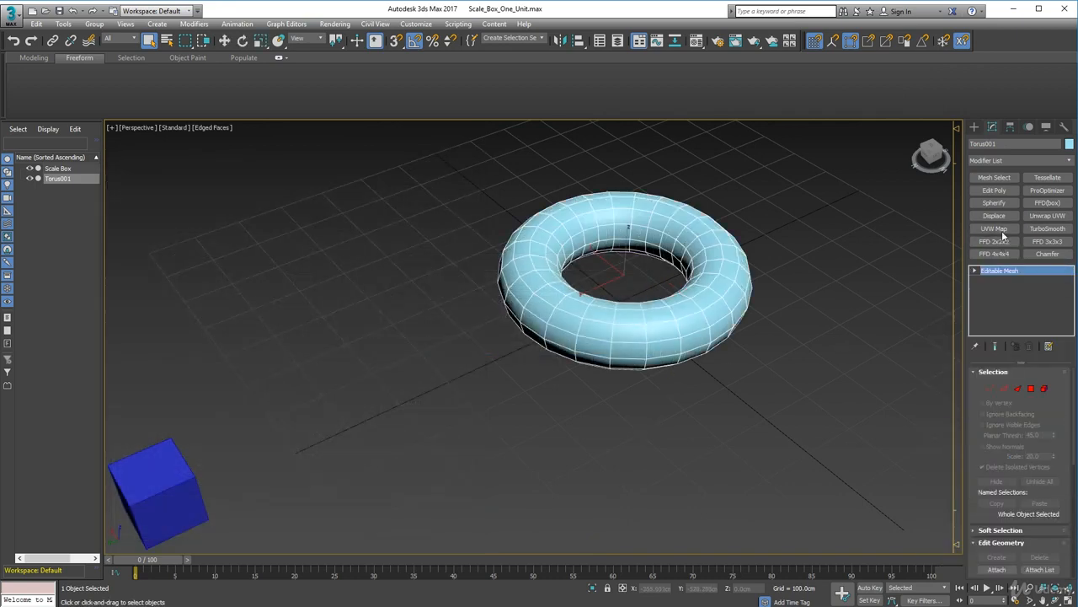
# Apply a new planar UVW Map modifier to the collapsed torus, followed by a new Unwrap UVW modifier.
pyautogui.click(996, 229)
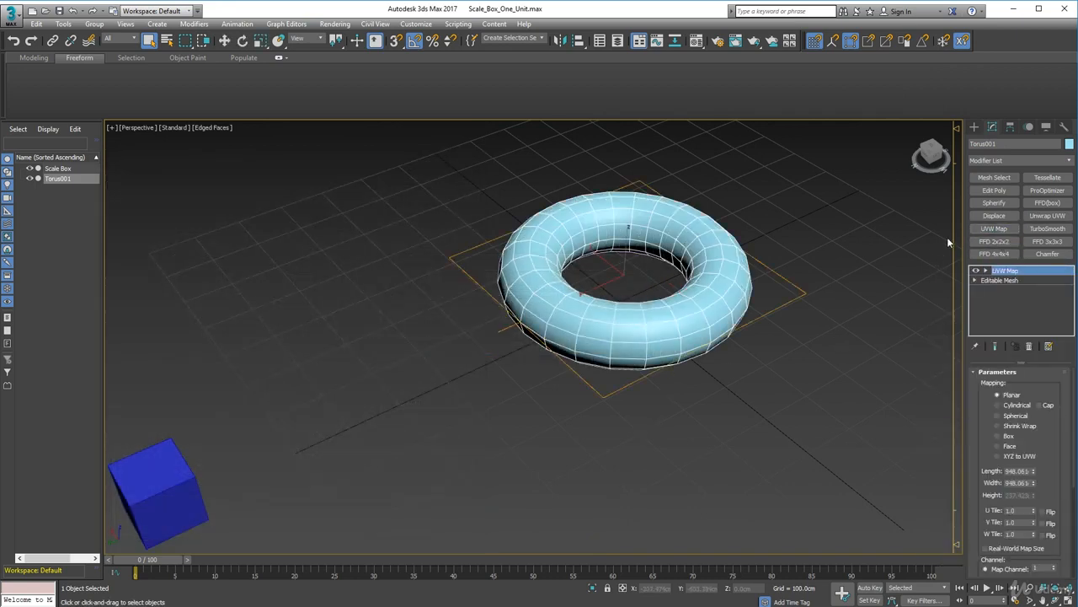
pyautogui.click(1047, 216)
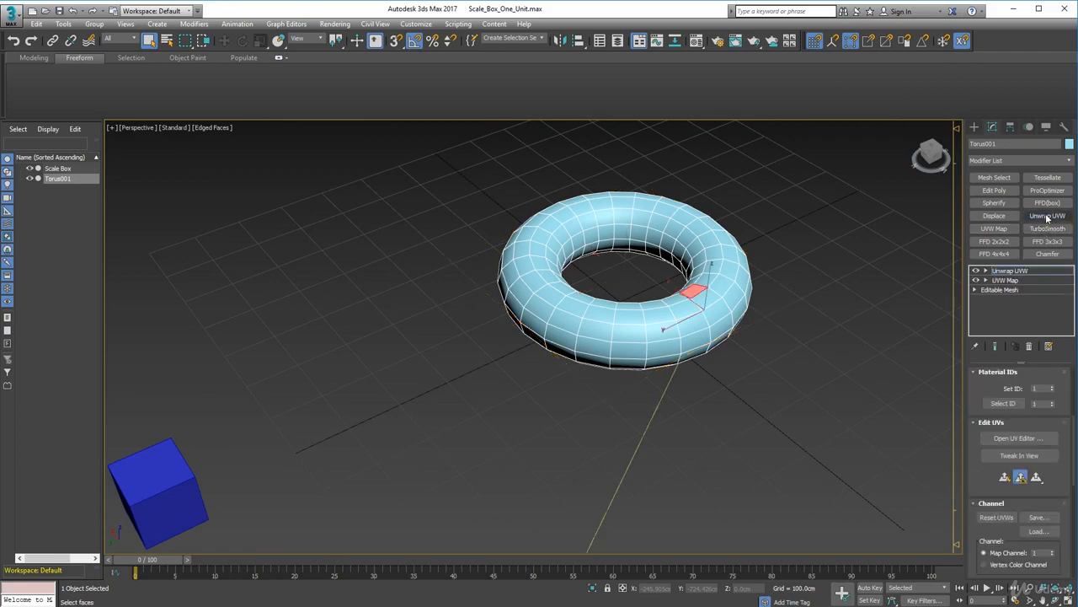
pyautogui.moveTo(783, 329)
pyautogui.keyDown('alt'); pyautogui.mouseDown(button='middle')
pyautogui.moveTo(759, 356)
pyautogui.moveTo(747, 407)
pyautogui.moveTo(690, 416)
pyautogui.moveTo(671, 329)
pyautogui.moveTo(792, 366)
pyautogui.moveTo(754, 380)
pyautogui.moveTo(798, 433)
pyautogui.moveTo(811, 517)
pyautogui.moveTo(804, 429)
pyautogui.moveTo(814, 320)
pyautogui.moveTo(891, 281)
pyautogui.moveTo(898, 349)
pyautogui.moveTo(771, 320)
pyautogui.mouseUp(button='middle'); pyautogui.keyUp('alt')
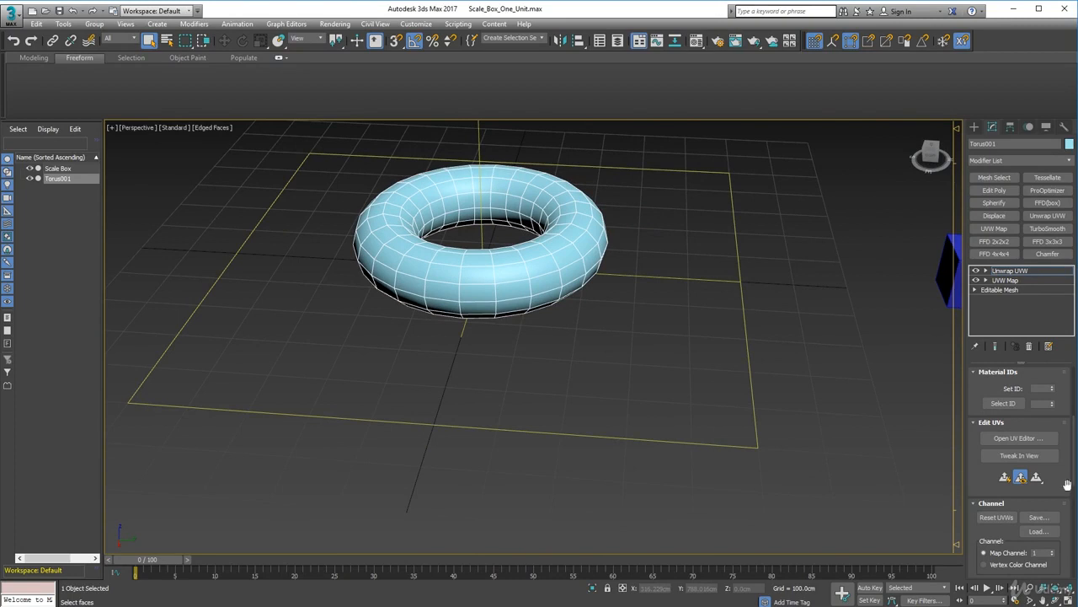
# Cut a closed seam around the torus's outer edge with Point-to-Point Seams.
pyautogui.moveTo(1067, 484); pyautogui.dragTo(1075, 316)
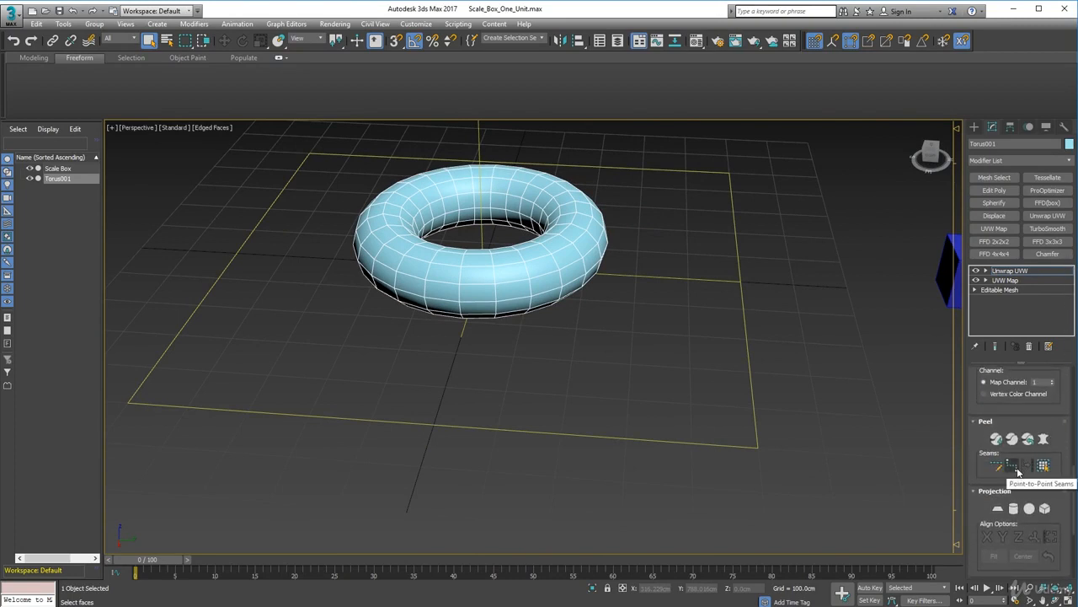
pyautogui.click(1016, 469)
pyautogui.keyDown('alt'); pyautogui.moveTo(506, 312); pyautogui.dragTo(554, 419, button='middle'); pyautogui.keyUp('alt')
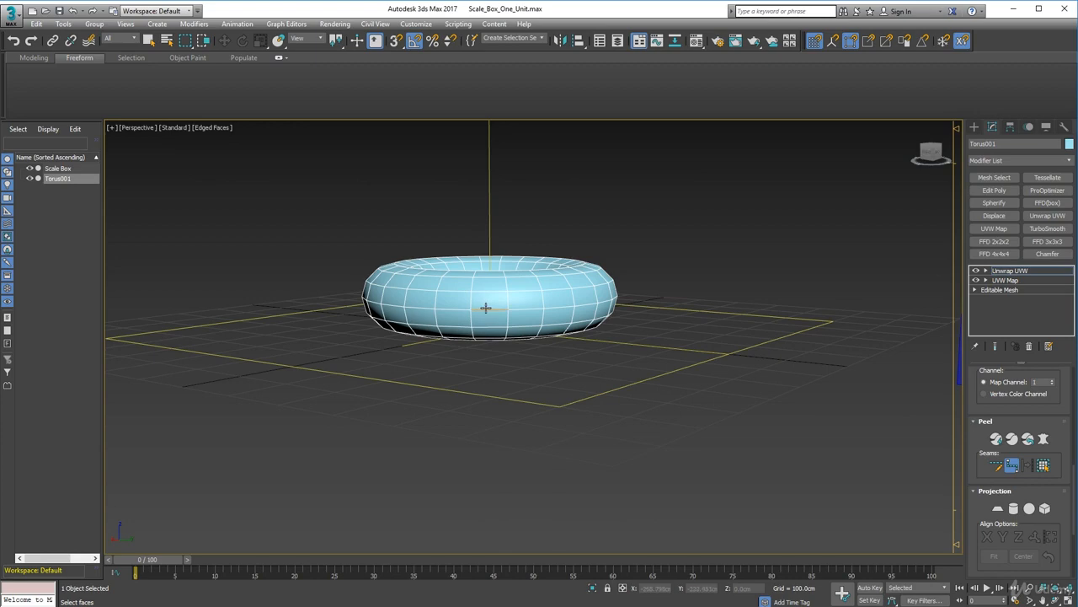
pyautogui.keyDown('alt'); pyautogui.moveTo(735, 419); pyautogui.dragTo(640, 433, button='middle'); pyautogui.keyUp('alt')
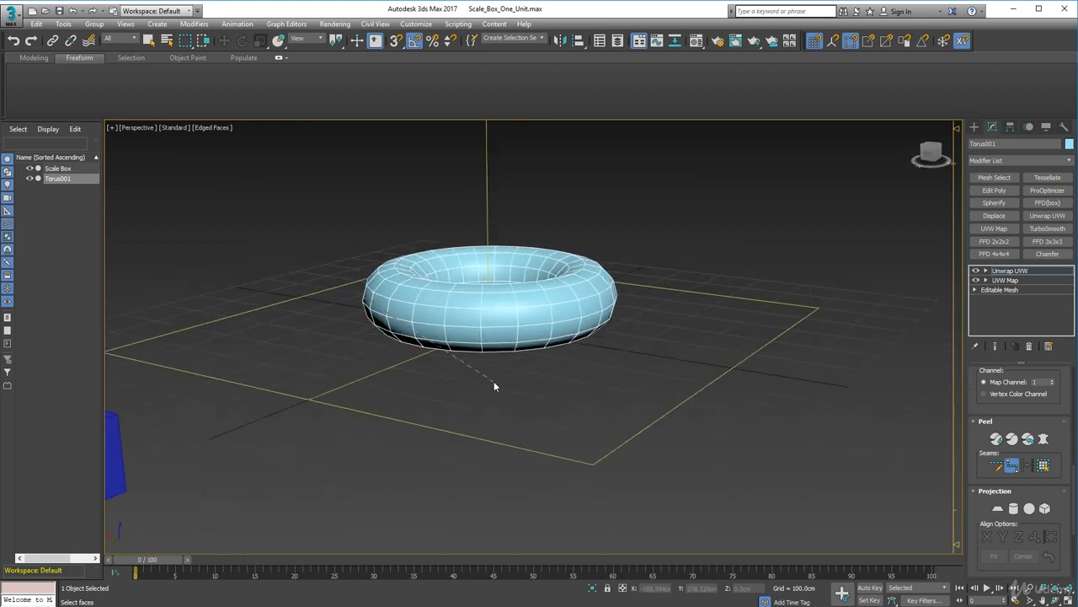
pyautogui.keyDown('alt'); pyautogui.moveTo(462, 329); pyautogui.dragTo(517, 385, button='middle'); pyautogui.keyUp('alt')
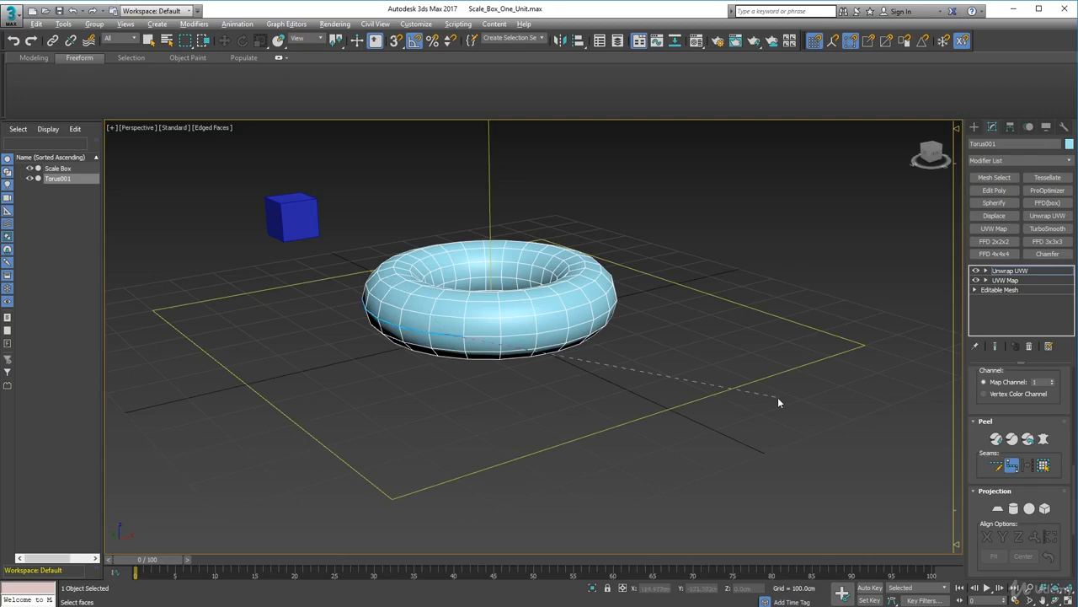
pyautogui.keyDown('alt'); pyautogui.moveTo(778, 401); pyautogui.dragTo(681, 397, button='middle'); pyautogui.keyUp('alt')
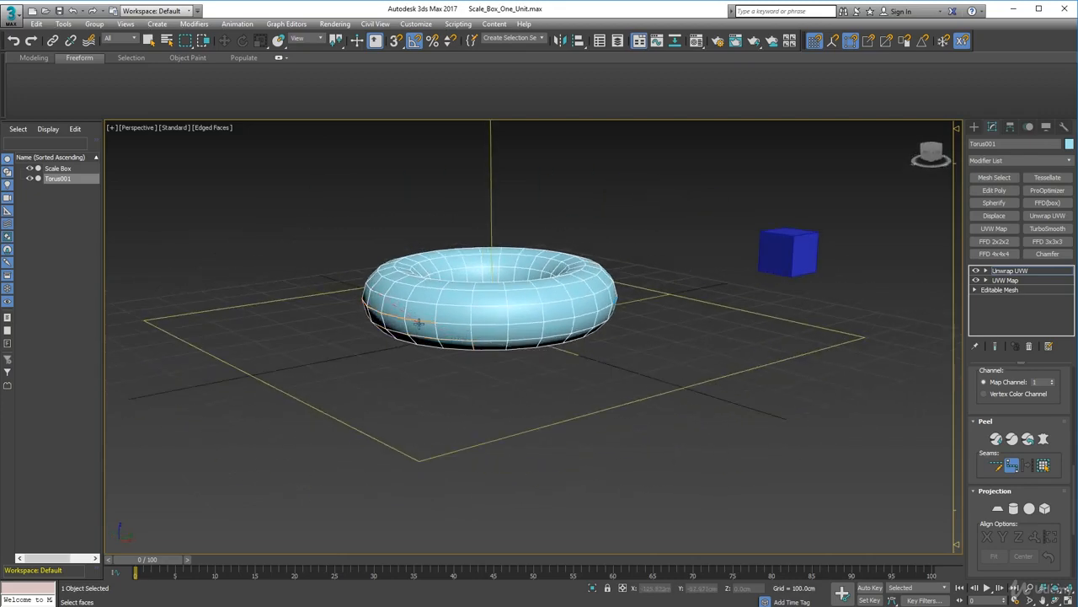
pyautogui.keyDown('alt'); pyautogui.moveTo(418, 323); pyautogui.dragTo(789, 430, button='middle'); pyautogui.keyUp('alt')
# Quick Peel the torus, then select the entire UV element and move it within the checker tile.
pyautogui.click(996, 438)
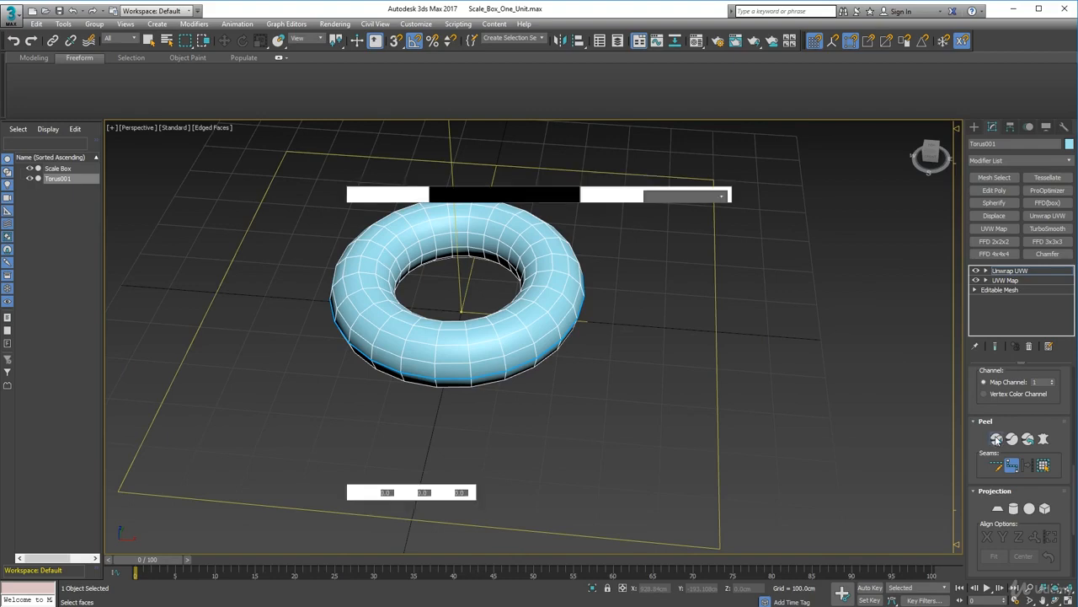
pyautogui.moveTo(257, 65); pyautogui.dragTo(878, 120)
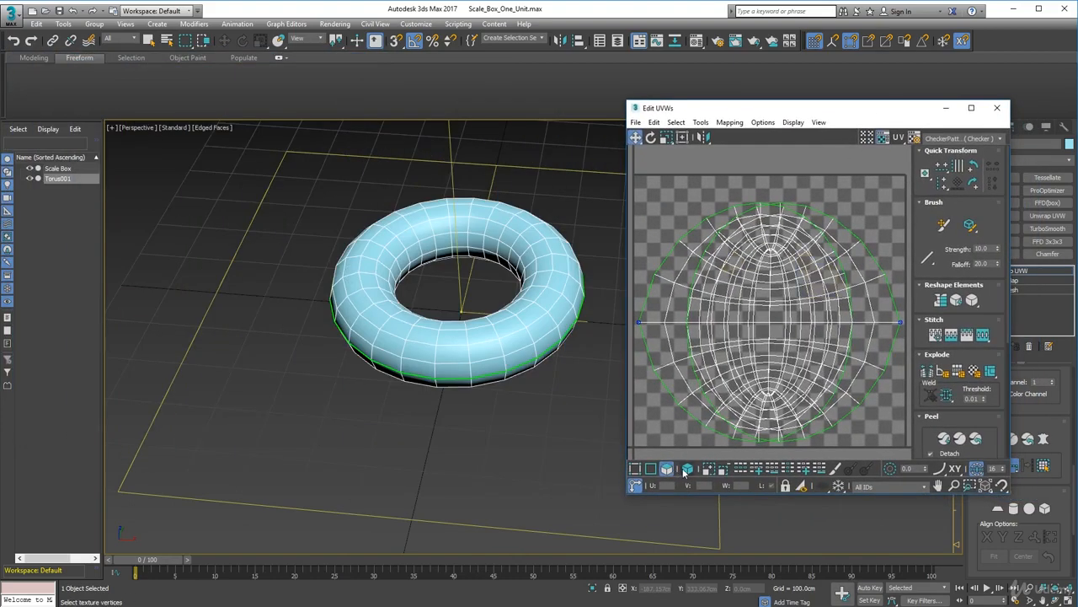
pyautogui.click(687, 469)
pyautogui.click(696, 345)
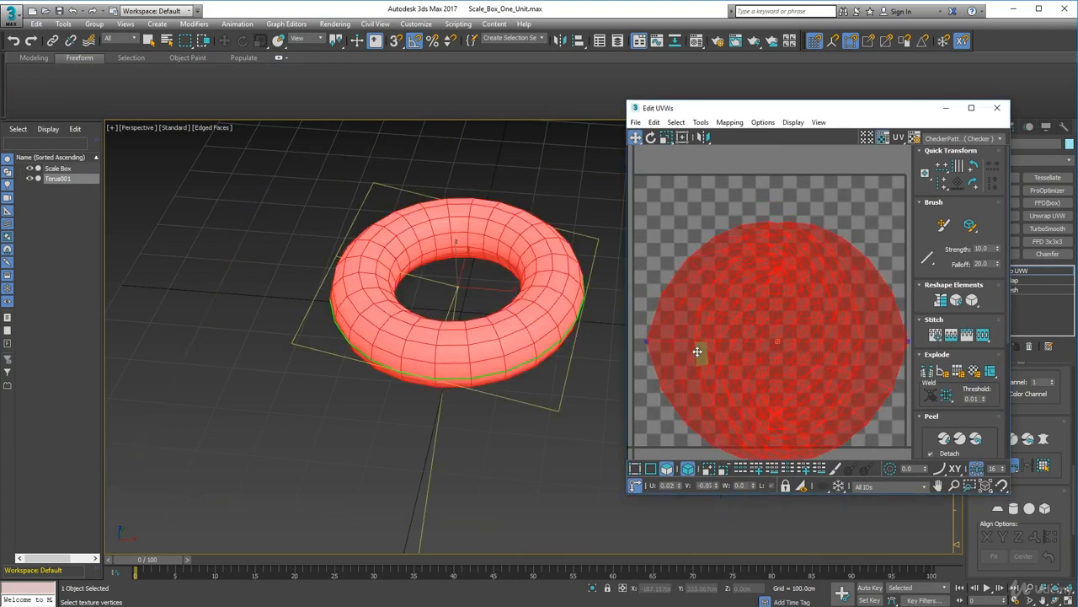
pyautogui.moveTo(697, 352); pyautogui.dragTo(705, 312)
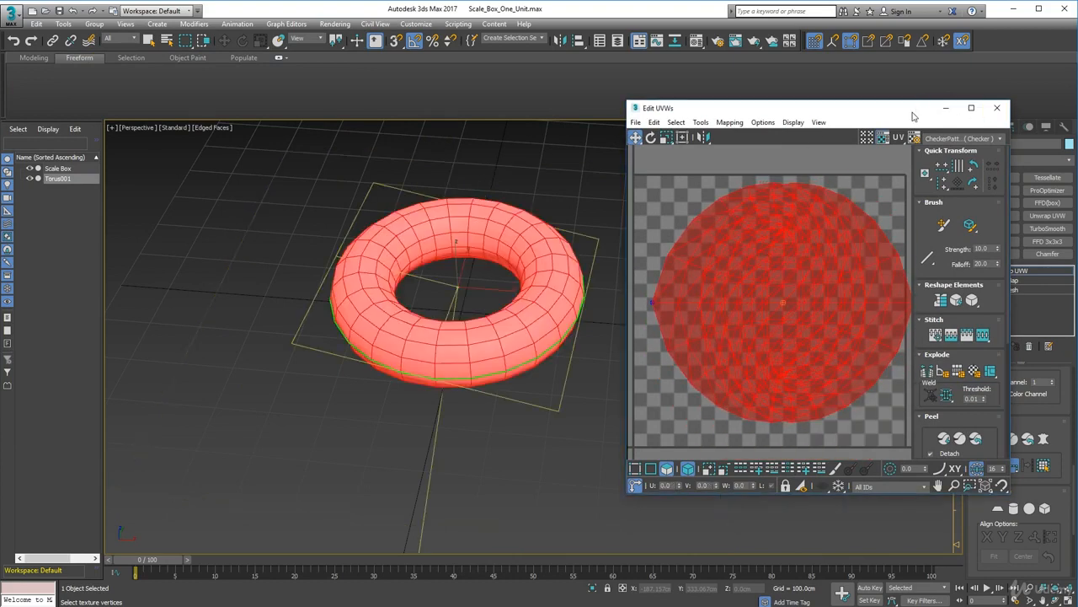
# Move the UV editor clear of the torus and cut a second closed seam around its inner ring.
pyautogui.moveTo(914, 115); pyautogui.dragTo(376, 147)
pyautogui.moveTo(615, 241); pyautogui.dragTo(767, 243, button='middle')
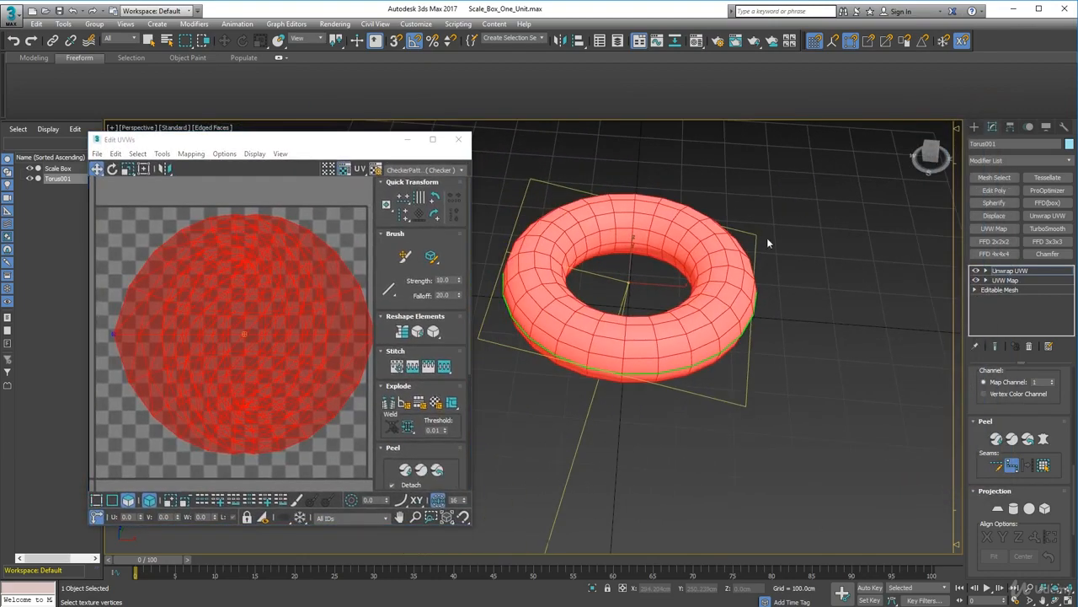
pyautogui.keyDown('alt'); pyautogui.moveTo(676, 331); pyautogui.dragTo(550, 320, button='middle'); pyautogui.keyUp('alt')
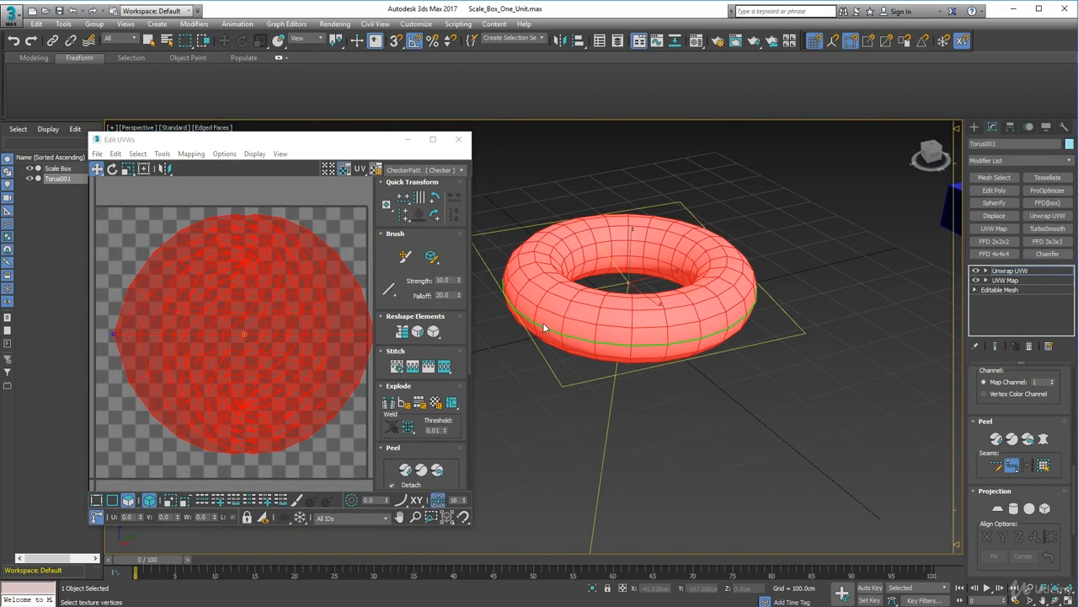
pyautogui.keyDown('alt'); pyautogui.moveTo(605, 287); pyautogui.dragTo(545, 330, button='middle'); pyautogui.keyUp('alt')
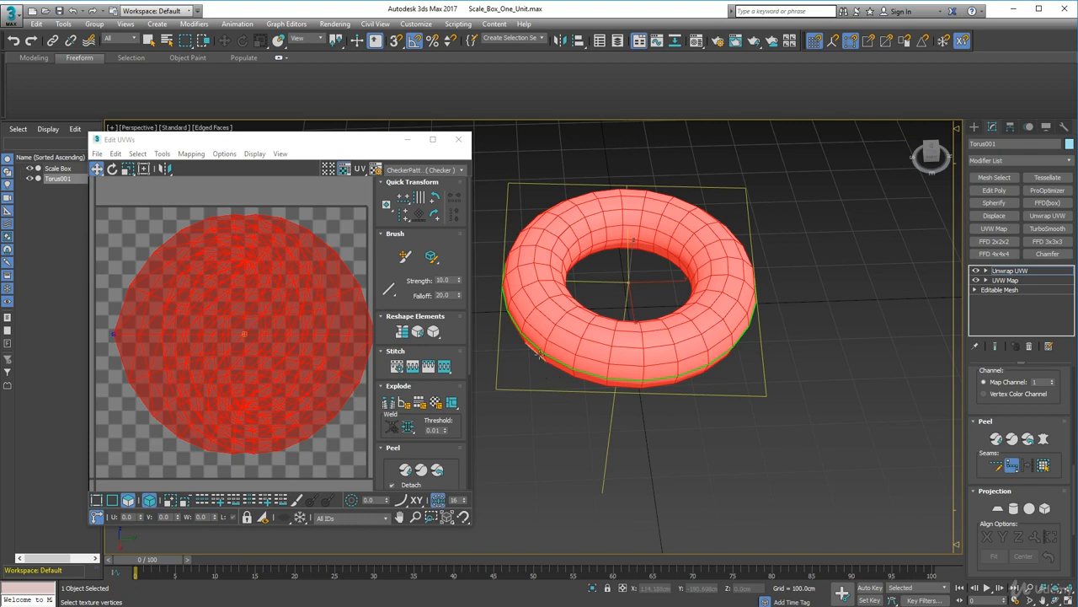
pyautogui.scroll(3, 693, 312)
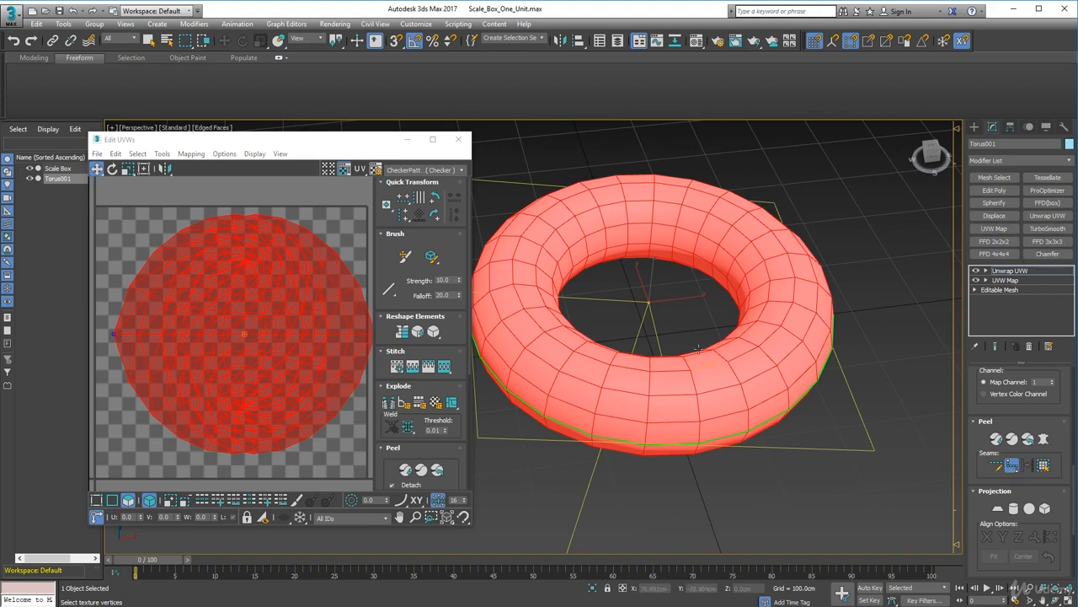
pyautogui.keyDown('alt'); pyautogui.moveTo(640, 268); pyautogui.dragTo(660, 292, button='middle'); pyautogui.keyUp('alt')
pyautogui.keyDown('alt'); pyautogui.moveTo(619, 258); pyautogui.dragTo(733, 303, button='middle'); pyautogui.keyUp('alt')
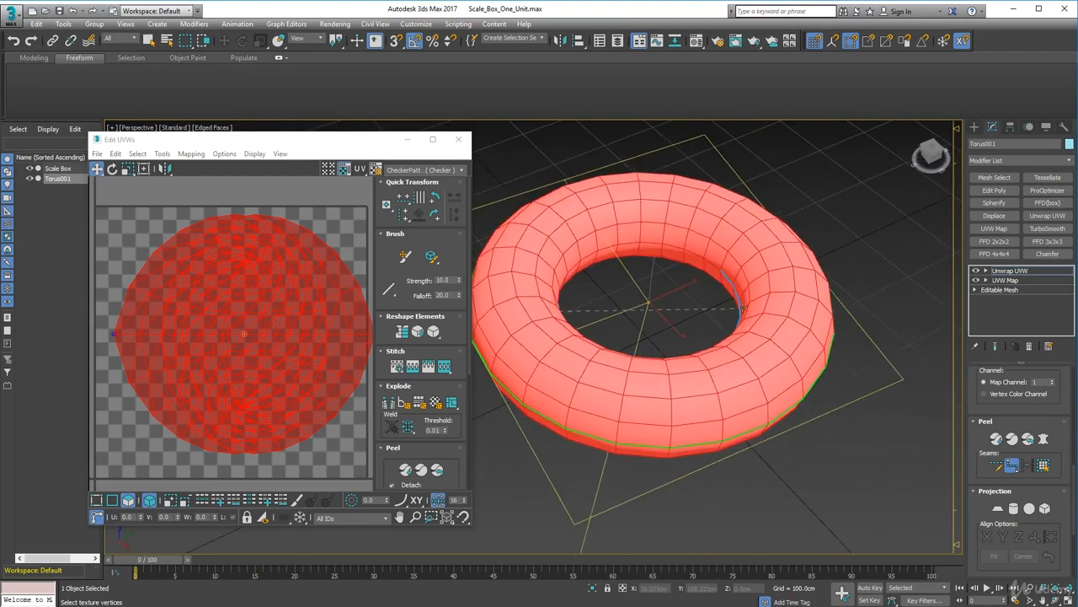
pyautogui.click(627, 243)
pyautogui.click(706, 261)
pyautogui.keyDown('alt'); pyautogui.moveTo(646, 356); pyautogui.dragTo(893, 333, button='middle'); pyautogui.keyUp('alt')
# Quick Peel the torus into two separate ring-shaped UV shells and clear the selection.
pyautogui.click(996, 439)
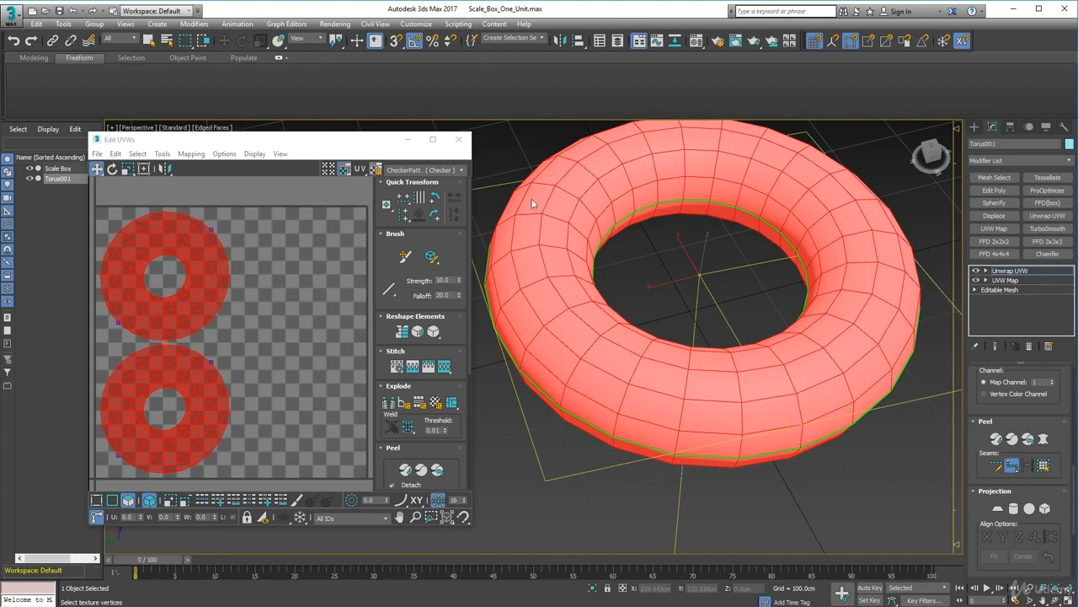
pyautogui.click(317, 413)
pyautogui.moveTo(293, 393); pyautogui.dragTo(291, 400, button='middle')
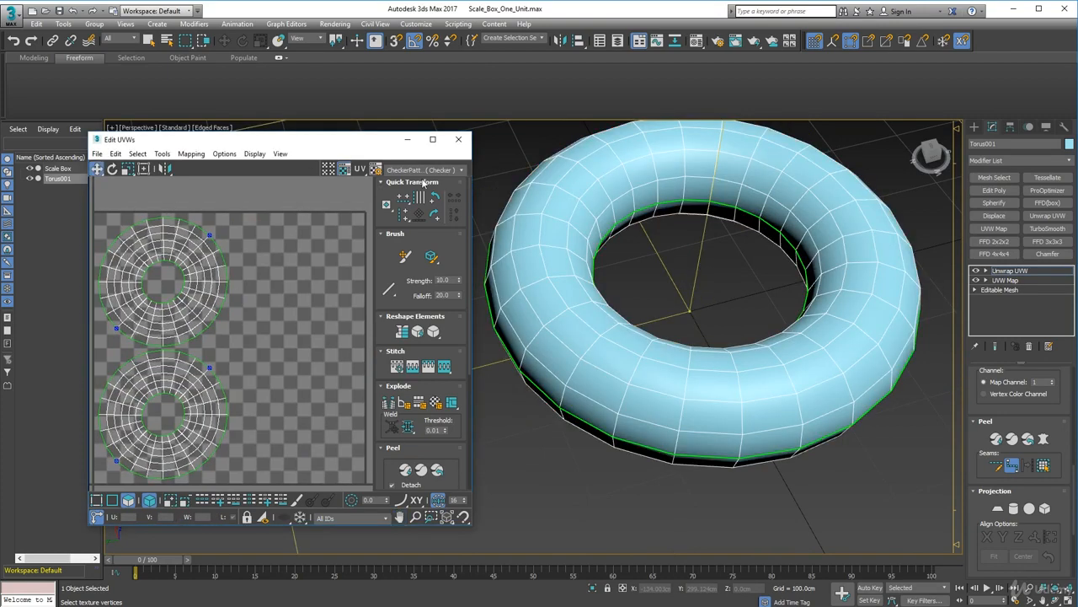
# Preview the UV_Checker.png texture on the torus, then switch the display back to CheckerPattern.
pyautogui.click(465, 170)
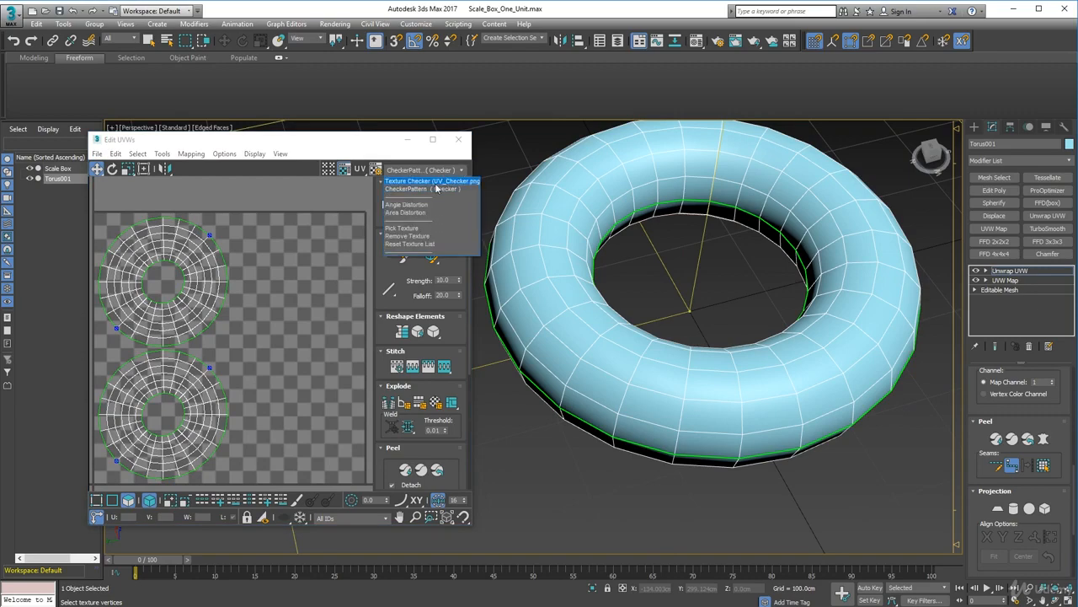
pyautogui.click(437, 182)
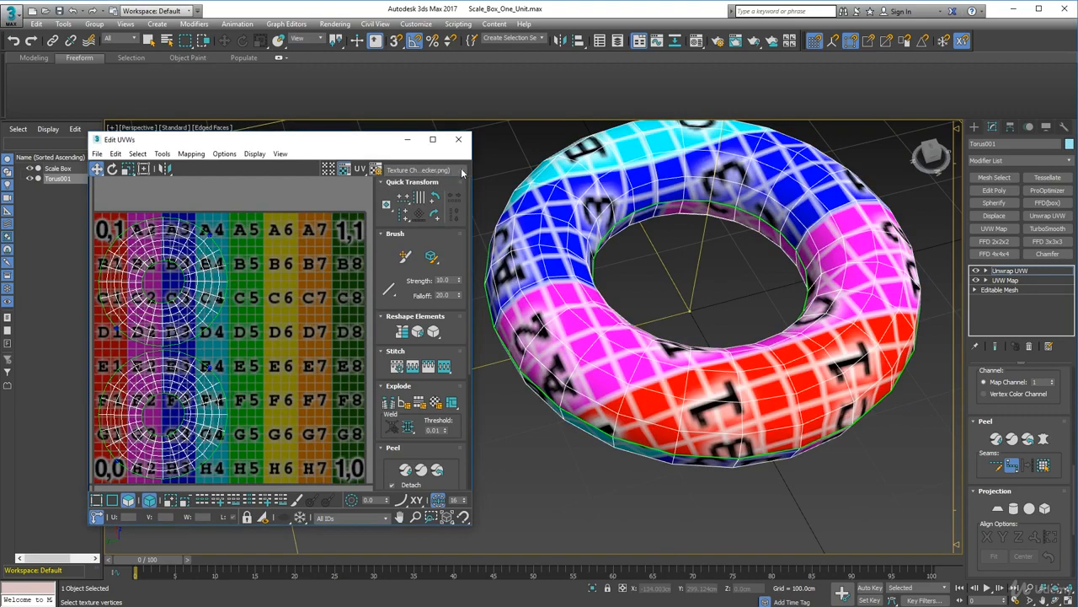
pyautogui.keyDown('alt'); pyautogui.moveTo(603, 320); pyautogui.dragTo(633, 280, button='middle'); pyautogui.keyUp('alt')
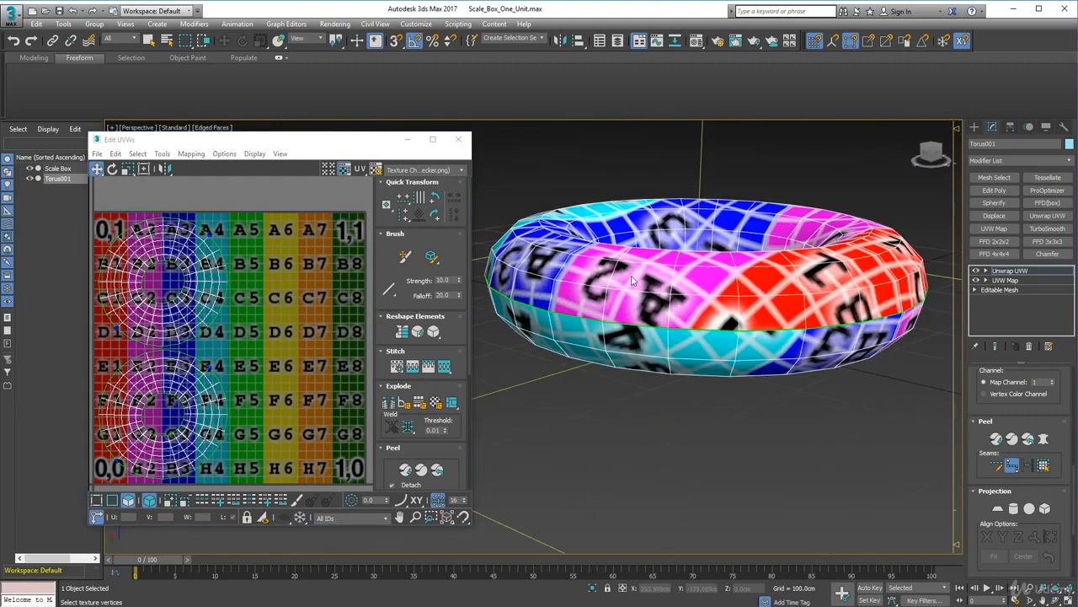
pyautogui.click(461, 172)
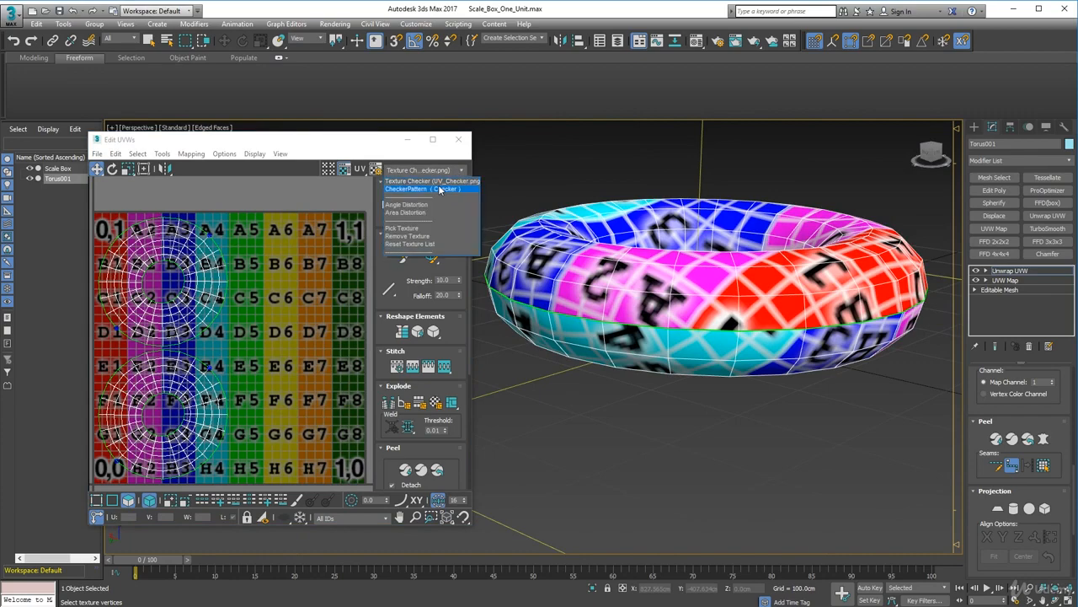
pyautogui.click(421, 189)
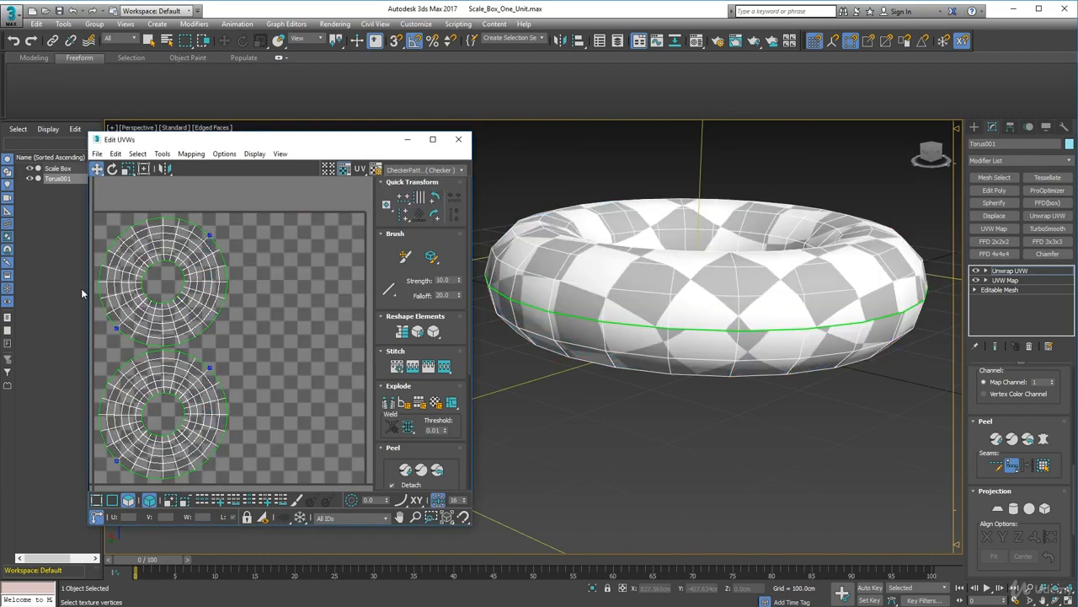
# Examine the checker distortion and seam matching on the torus's outside, underside and inner ring.
pyautogui.keyDown('alt'); pyautogui.moveTo(762, 263); pyautogui.dragTo(730, 358); pyautogui.keyUp('alt')
pyautogui.keyDown('alt'); pyautogui.moveTo(730, 357); pyautogui.dragTo(589, 116, button='middle'); pyautogui.keyUp('alt')
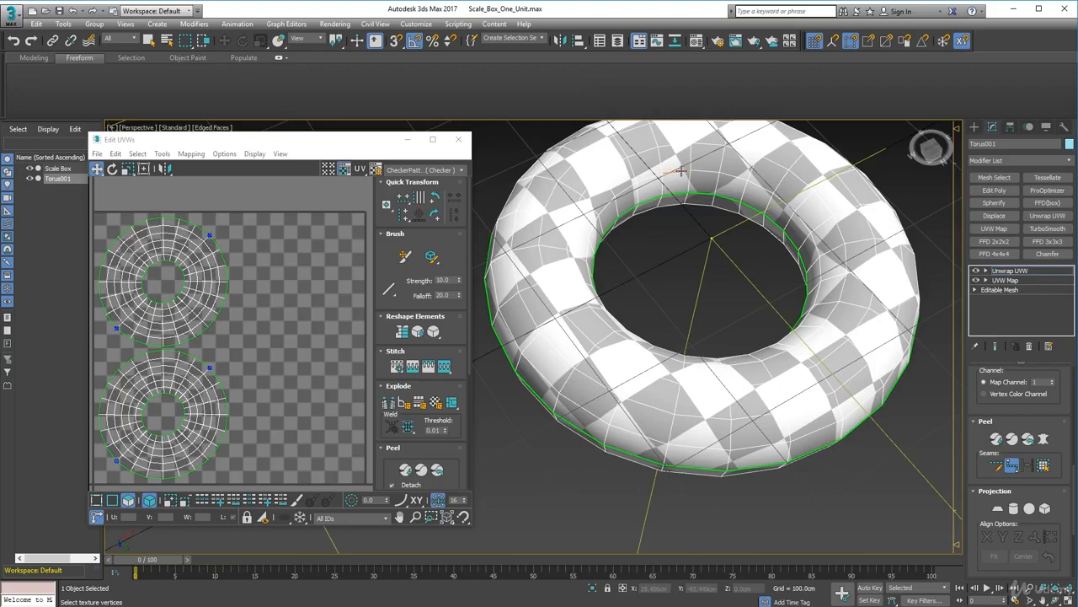
pyautogui.keyDown('alt'); pyautogui.moveTo(647, 176); pyautogui.dragTo(672, 221, button='middle'); pyautogui.keyUp('alt')
pyautogui.keyDown('alt'); pyautogui.moveTo(775, 251); pyautogui.dragTo(727, 316, button='middle'); pyautogui.keyUp('alt')
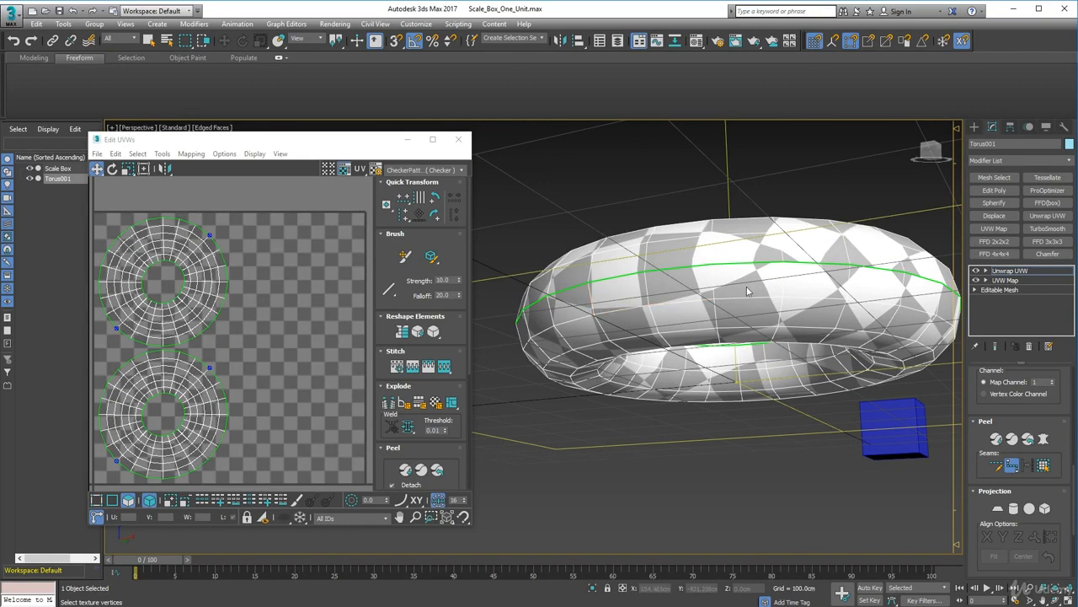
pyautogui.keyDown('alt'); pyautogui.moveTo(747, 291); pyautogui.dragTo(794, 355, button='middle'); pyautogui.keyUp('alt')
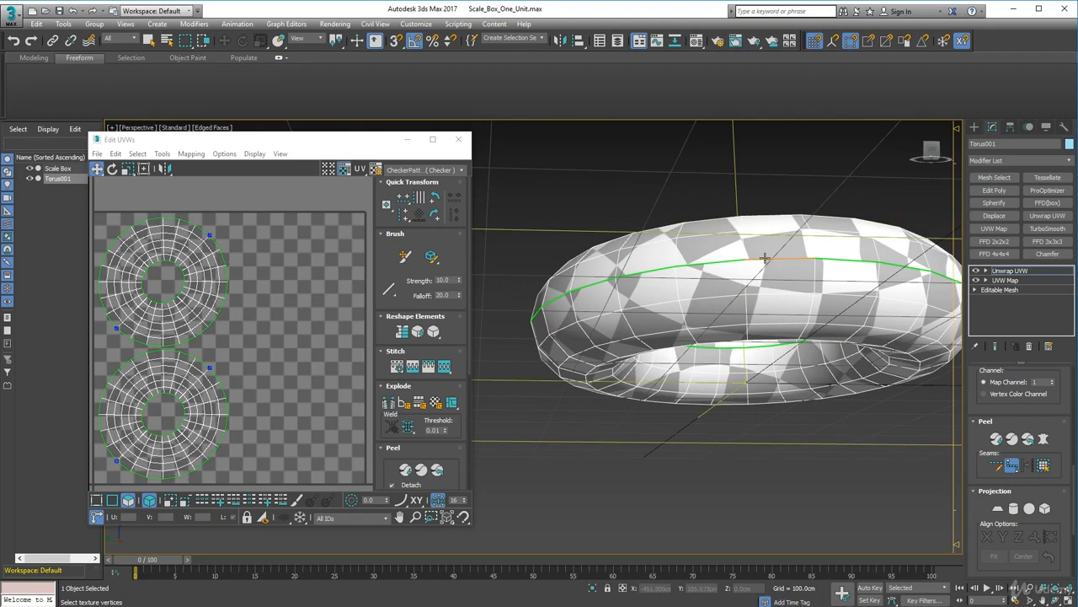
pyautogui.keyDown('alt'); pyautogui.moveTo(658, 382); pyautogui.dragTo(745, 308, button='middle'); pyautogui.keyUp('alt')
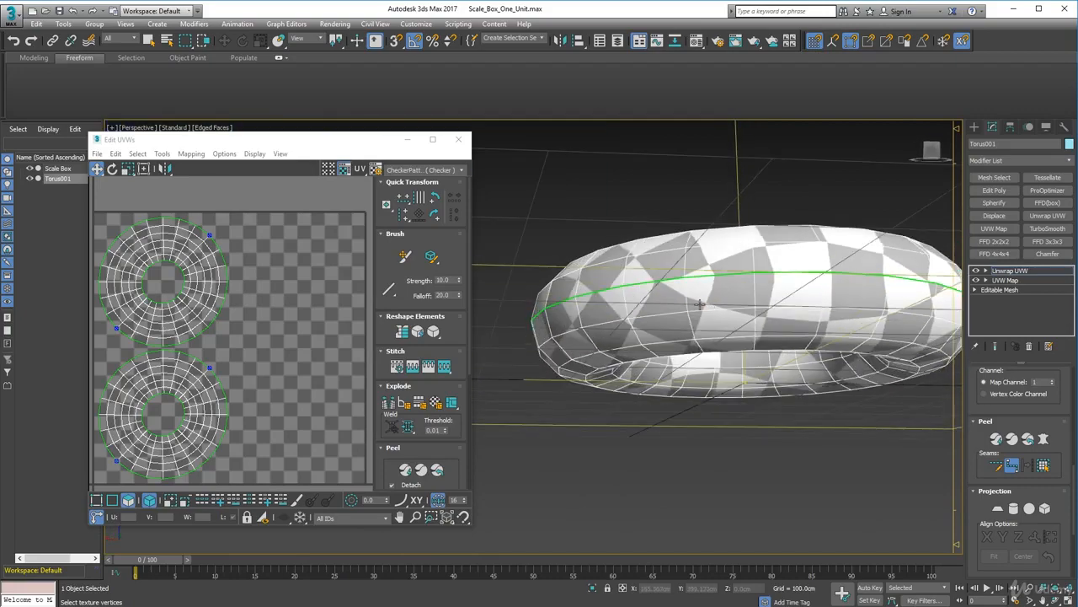
pyautogui.keyDown('alt'); pyautogui.moveTo(702, 305); pyautogui.dragTo(753, 498, button='middle'); pyautogui.keyUp('alt')
pyautogui.keyDown('alt'); pyautogui.moveTo(687, 358); pyautogui.dragTo(753, 387, button='middle'); pyautogui.keyUp('alt')
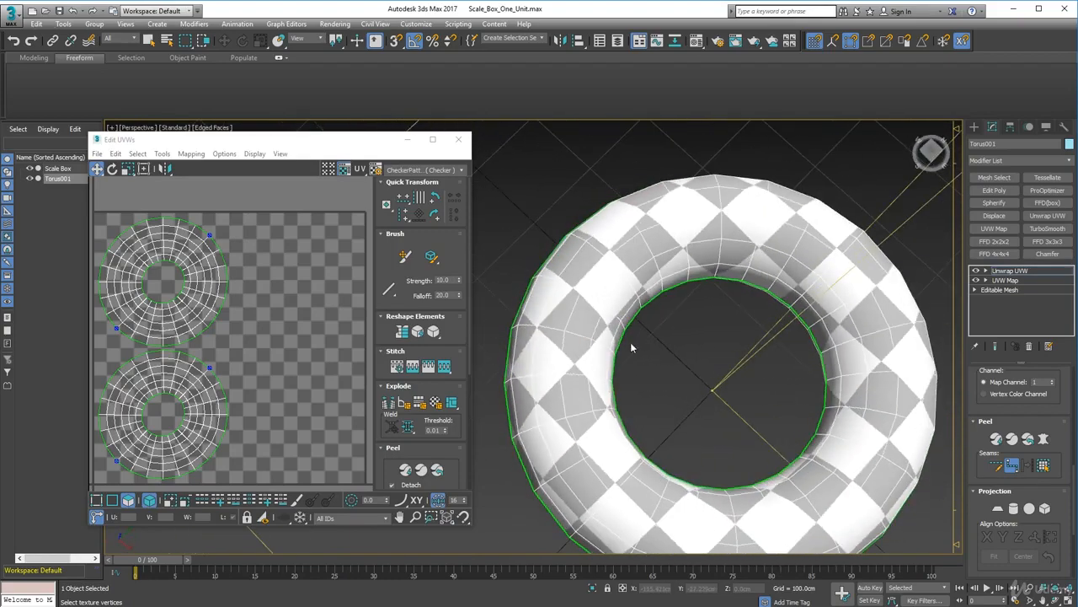
pyautogui.keyDown('alt'); pyautogui.moveTo(682, 396); pyautogui.dragTo(713, 299, button='middle'); pyautogui.keyUp('alt')
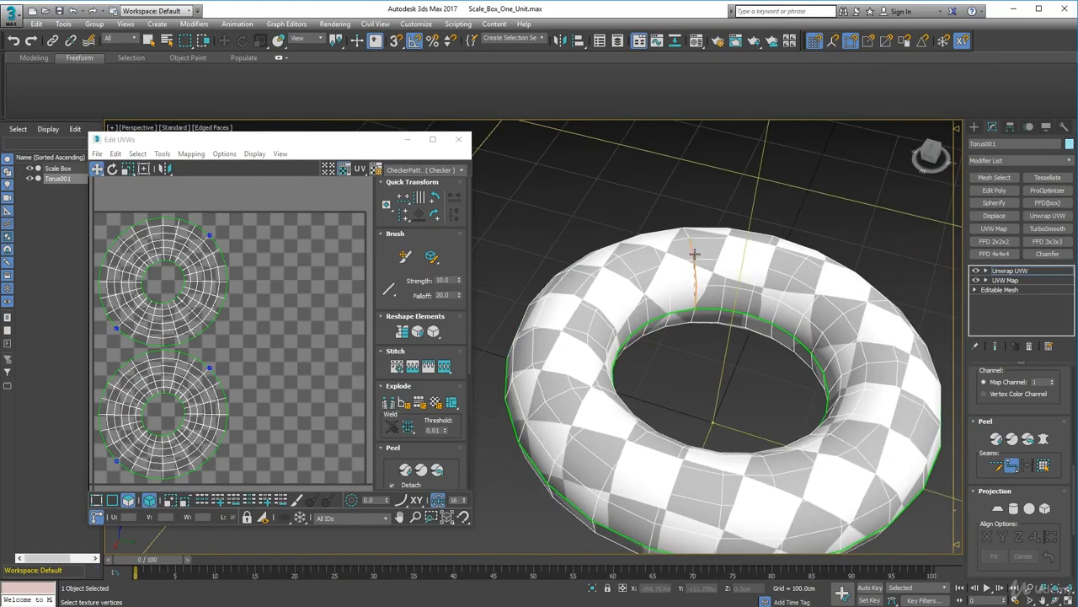
pyautogui.keyDown('alt'); pyautogui.moveTo(664, 364); pyautogui.dragTo(731, 364, button='middle'); pyautogui.keyUp('alt')
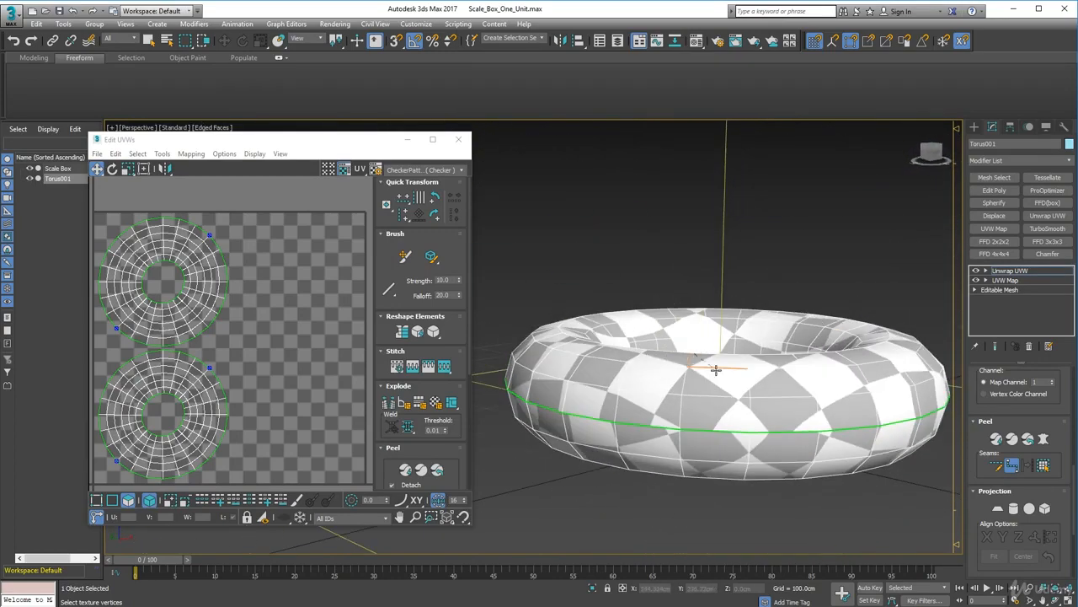
# Cut a seam around the torus's tube crossing the outer and inner seams, and Quick Peel the rings into open arcs.
pyautogui.keyDown('alt'); pyautogui.moveTo(680, 410); pyautogui.dragTo(684, 394, button='middle'); pyautogui.keyUp('alt')
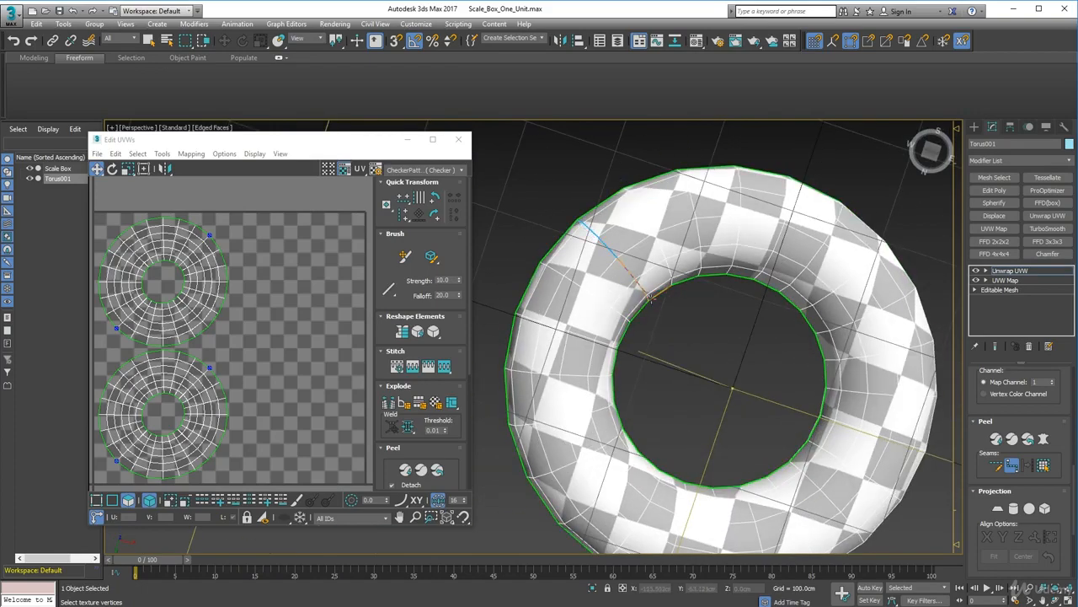
pyautogui.keyDown('alt'); pyautogui.moveTo(650, 295); pyautogui.dragTo(566, 355, button='middle'); pyautogui.keyUp('alt')
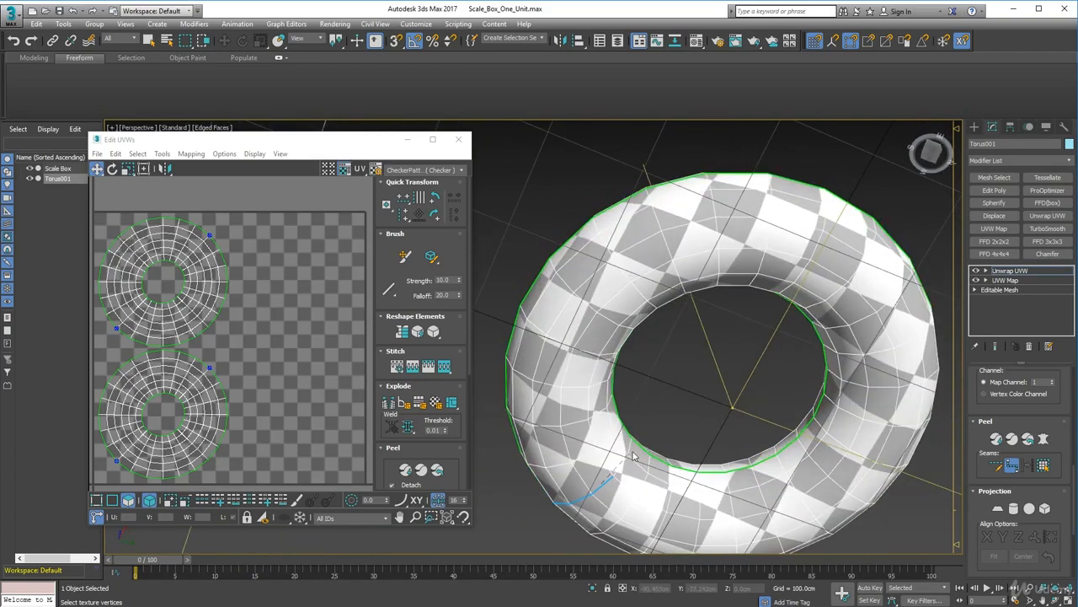
pyautogui.keyDown('alt'); pyautogui.moveTo(703, 426); pyautogui.dragTo(812, 500, button='middle'); pyautogui.keyUp('alt')
pyautogui.moveTo(812, 500); pyautogui.dragTo(885, 498, button='middle')
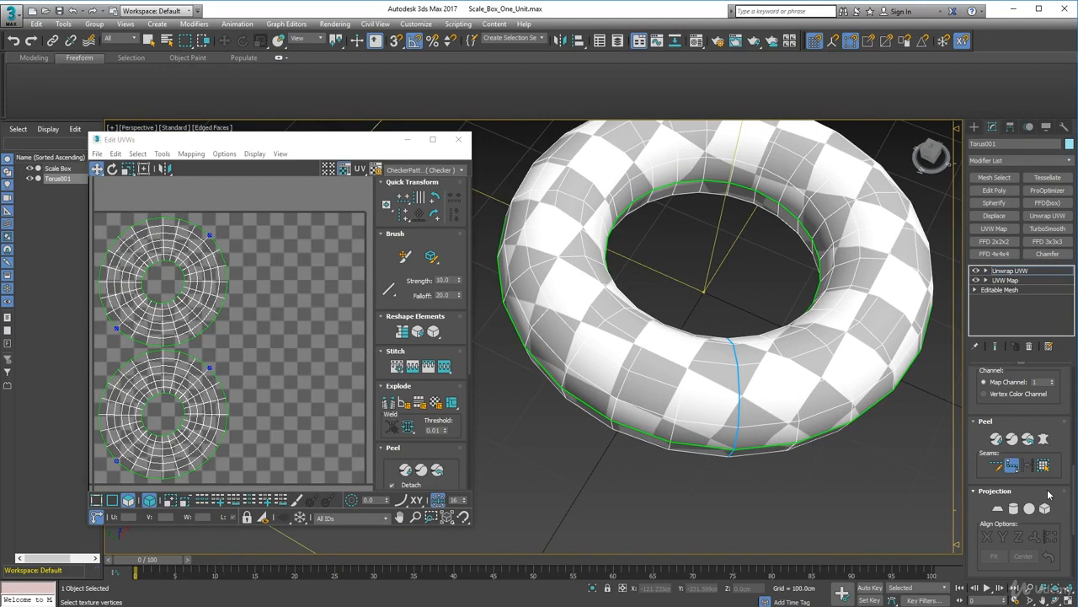
pyautogui.click(996, 439)
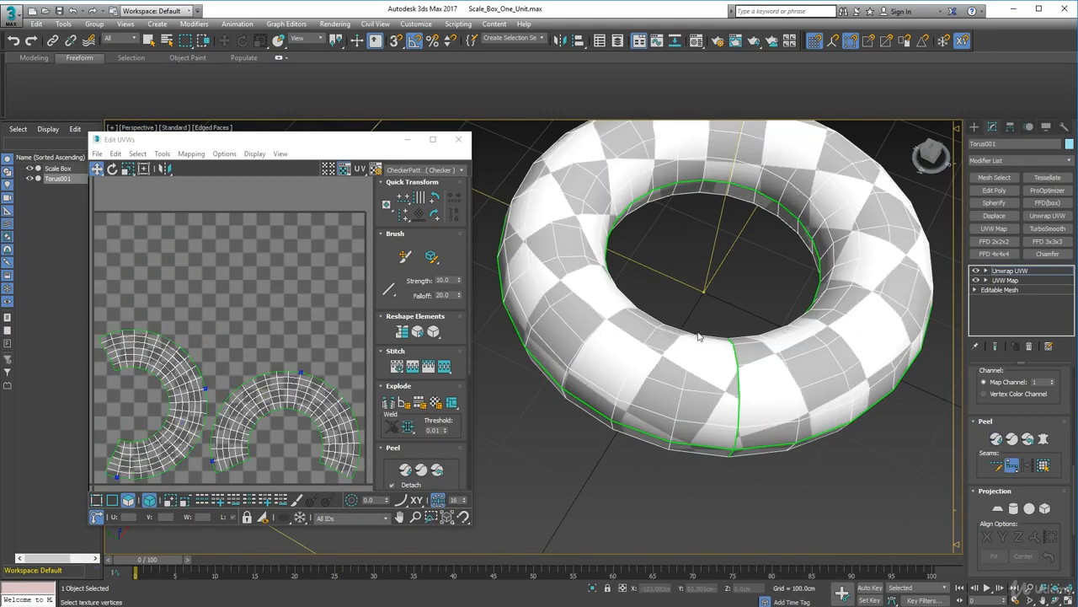
# Move the arch-shaped UV shell upward, away from the other arc, and deselect it.
pyautogui.keyDown('alt'); pyautogui.moveTo(686, 328); pyautogui.dragTo(803, 365, button='middle'); pyautogui.keyUp('alt')
pyautogui.keyDown('alt'); pyautogui.moveTo(585, 318); pyautogui.dragTo(681, 275, button='middle'); pyautogui.keyUp('alt')
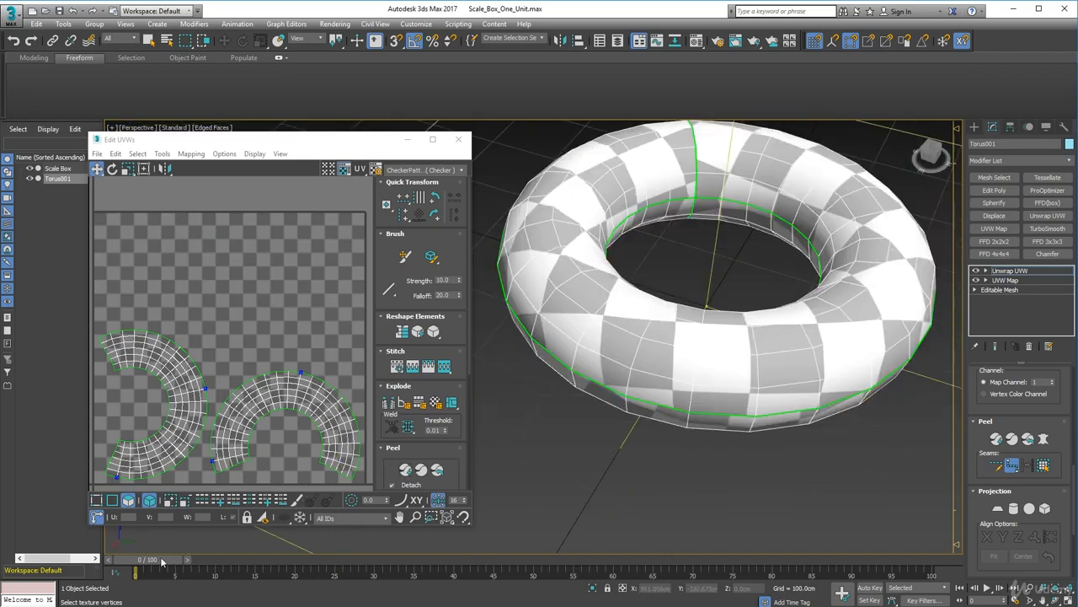
pyautogui.moveTo(309, 387); pyautogui.dragTo(303, 257)
pyautogui.click(305, 349)
# Examine the checker pattern around the torus and across the new tube seam.
pyautogui.keyDown('alt'); pyautogui.moveTo(637, 254); pyautogui.dragTo(687, 362, button='middle'); pyautogui.keyUp('alt')
pyautogui.keyDown('alt'); pyautogui.moveTo(736, 386); pyautogui.dragTo(670, 375, button='middle'); pyautogui.keyUp('alt')
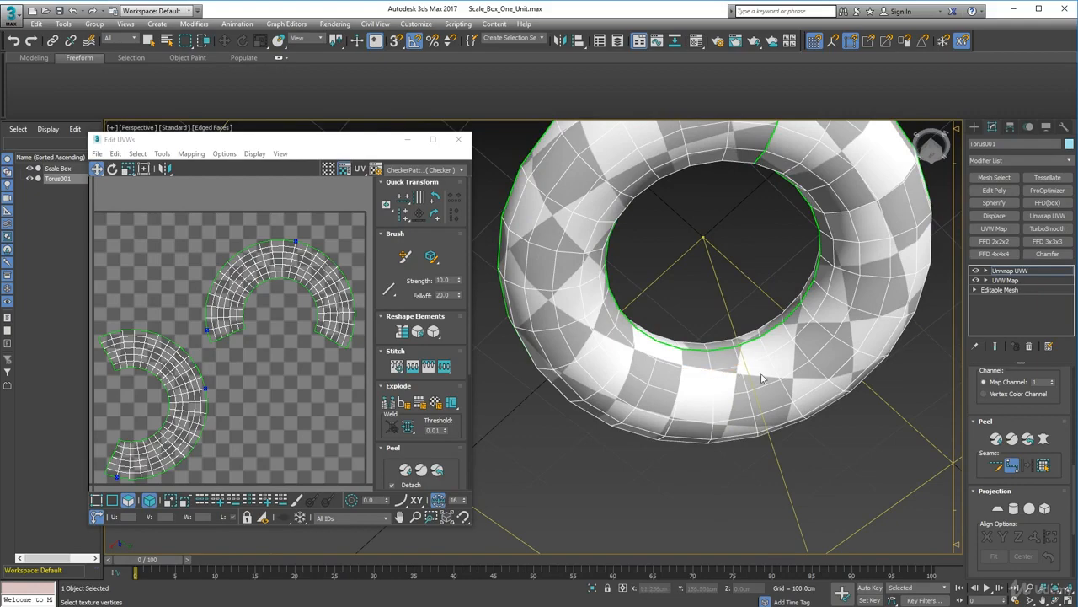
pyautogui.keyDown('alt'); pyautogui.moveTo(815, 371); pyautogui.dragTo(648, 380, button='middle'); pyautogui.keyUp('alt')
pyautogui.keyDown('alt'); pyautogui.moveTo(796, 362); pyautogui.dragTo(805, 321, button='middle'); pyautogui.keyUp('alt')
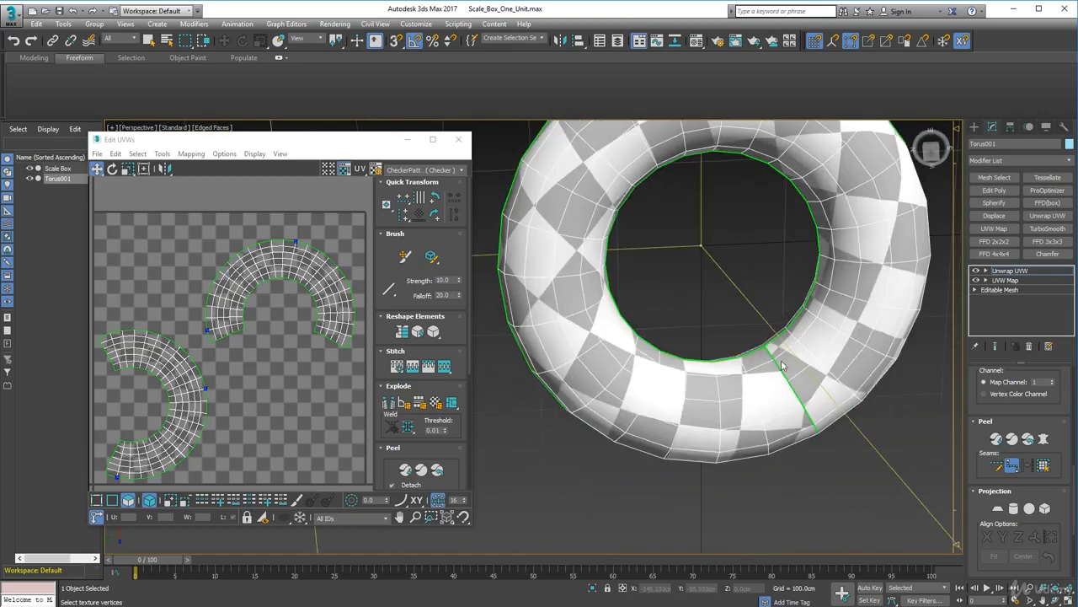
# Examine how the checker squares match across the torus's tube seam and inner seam from several angles.
pyautogui.keyDown('alt'); pyautogui.moveTo(813, 385); pyautogui.dragTo(656, 350, button='middle'); pyautogui.keyUp('alt')
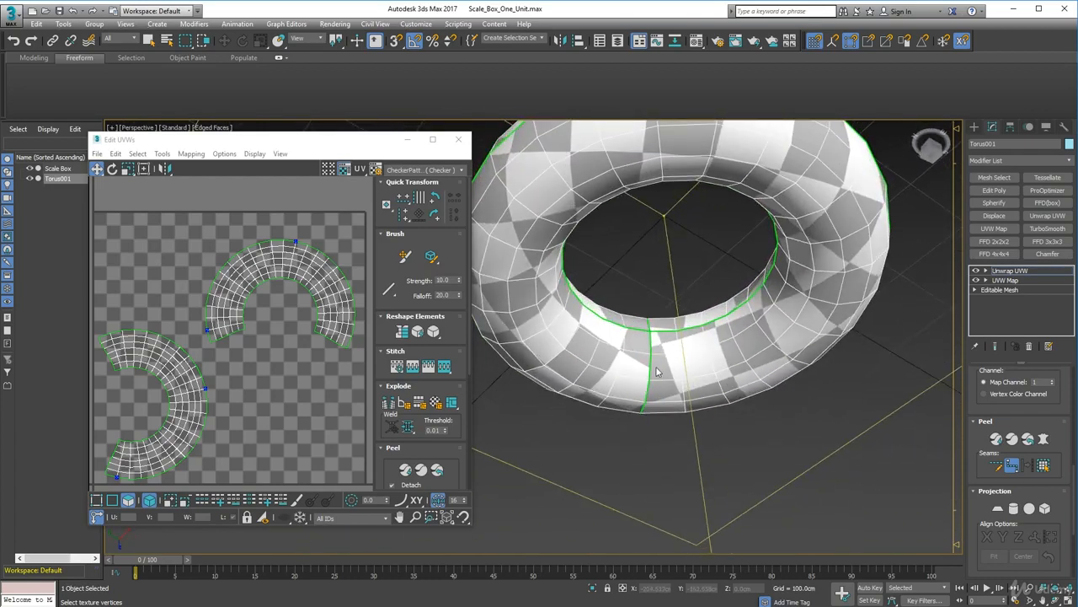
pyautogui.keyDown('alt'); pyautogui.moveTo(632, 378); pyautogui.dragTo(729, 324, button='middle'); pyautogui.keyUp('alt')
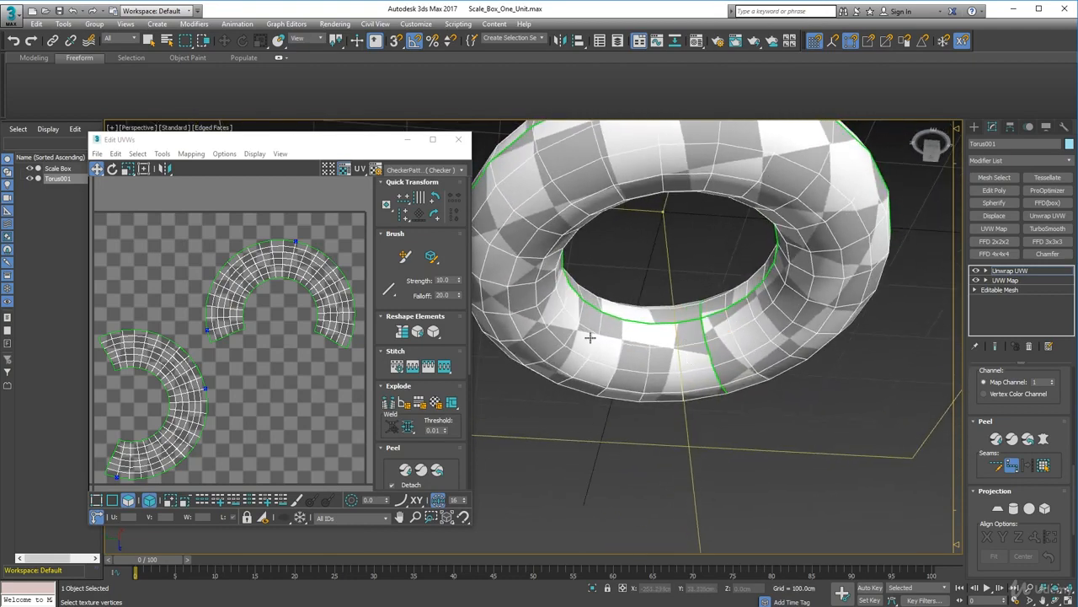
pyautogui.keyDown('alt'); pyautogui.moveTo(590, 337); pyautogui.dragTo(644, 402, button='middle'); pyautogui.keyUp('alt')
pyautogui.keyDown('alt'); pyautogui.moveTo(617, 283); pyautogui.dragTo(683, 331, button='middle'); pyautogui.keyUp('alt')
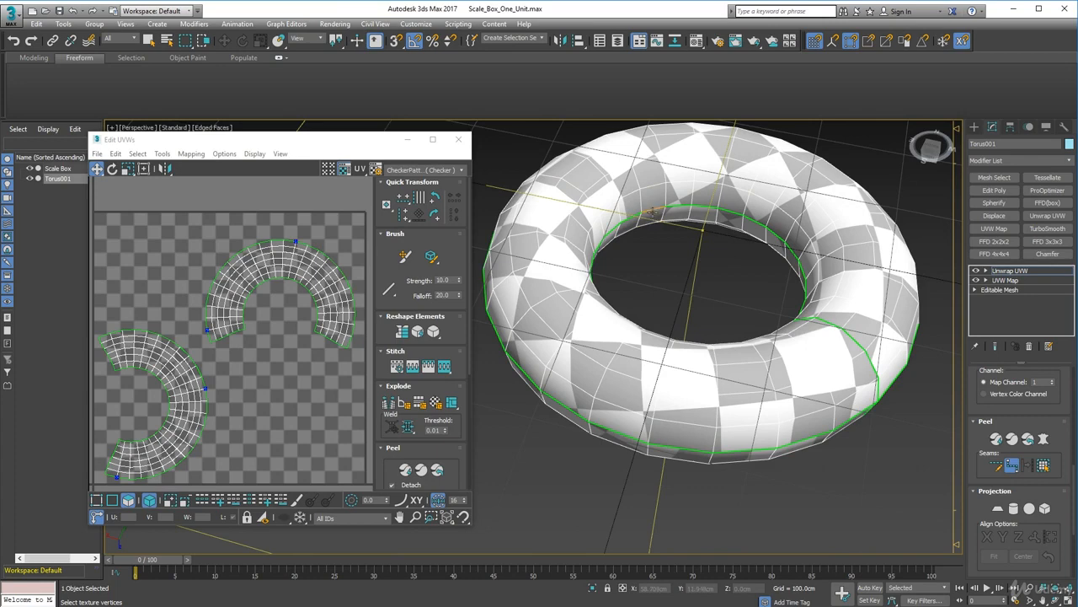
pyautogui.keyDown('alt'); pyautogui.moveTo(651, 207); pyautogui.dragTo(447, 352, button='middle'); pyautogui.keyUp('alt')
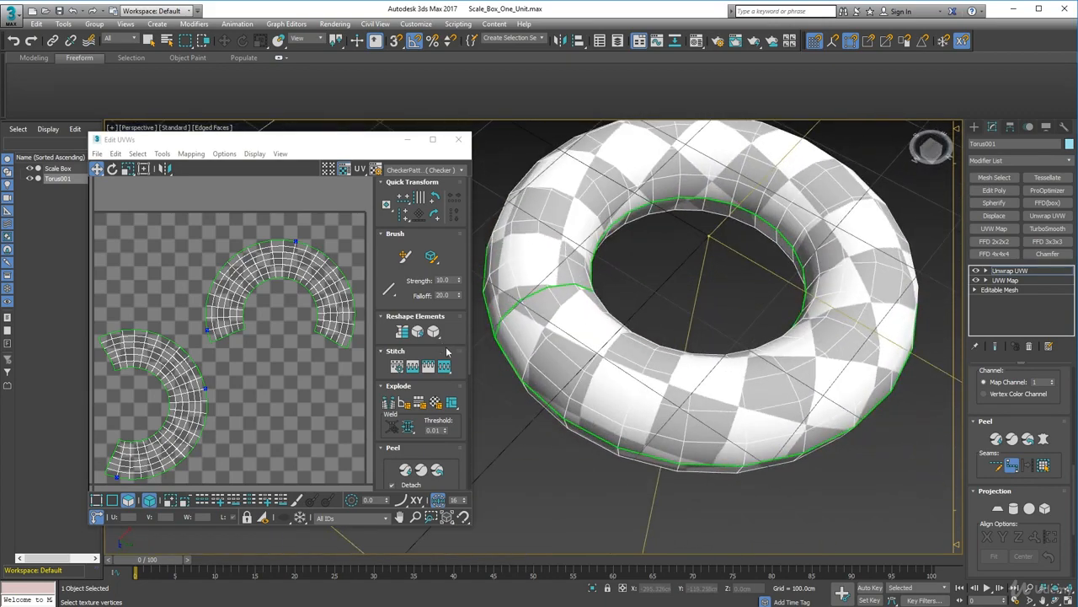
pyautogui.keyDown('alt'); pyautogui.moveTo(587, 333); pyautogui.dragTo(536, 335, button='middle'); pyautogui.keyUp('alt')
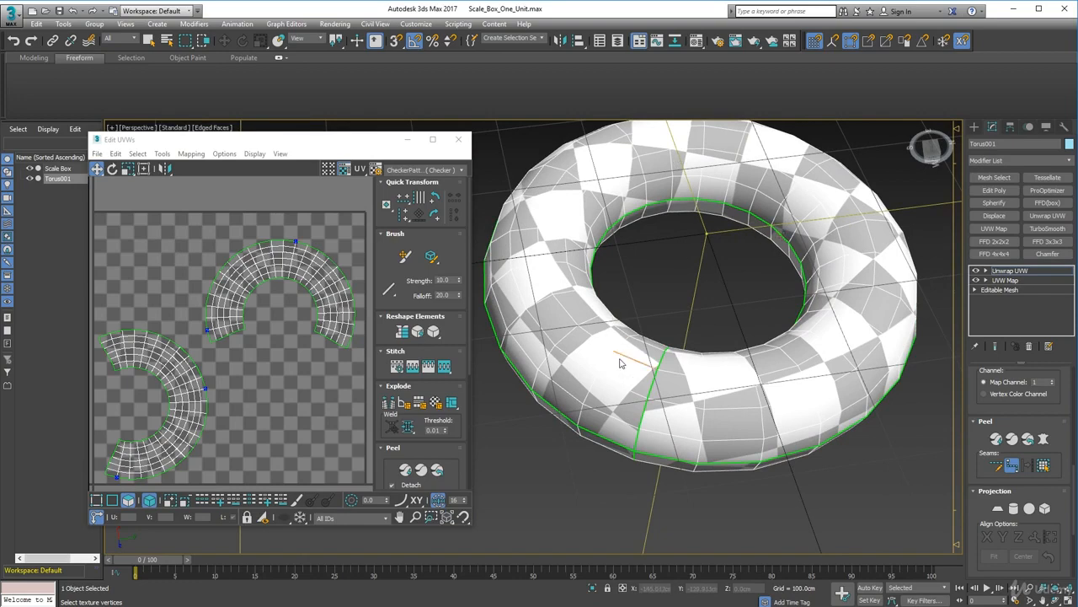
pyautogui.keyDown('alt'); pyautogui.moveTo(621, 364); pyautogui.dragTo(672, 337, button='middle'); pyautogui.keyUp('alt')
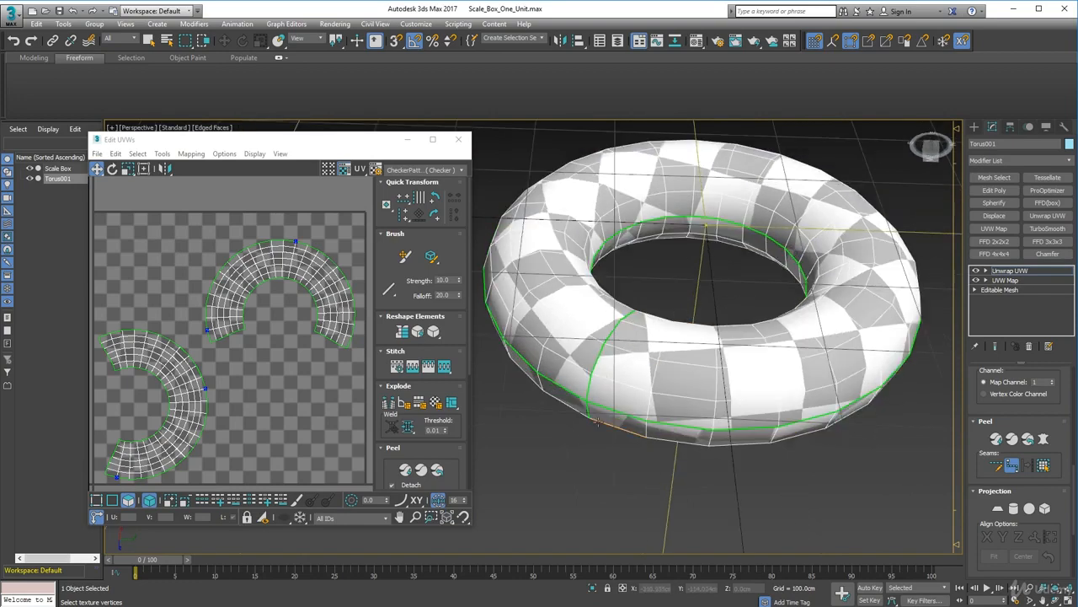
pyautogui.keyDown('alt'); pyautogui.moveTo(567, 404); pyautogui.dragTo(633, 412, button='middle'); pyautogui.keyUp('alt')
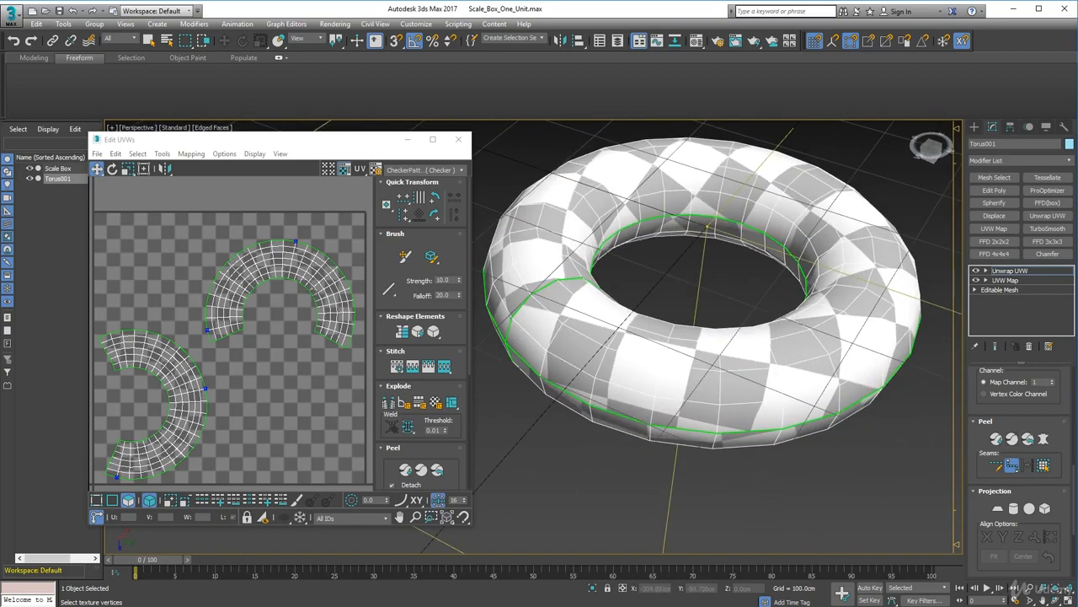
# Widen the Edit UVWs window, select both arc-shaped shells, and try the different Arrange Elements packing methods with Rescale on and 0.02 padding.
pyautogui.moveTo(327, 149); pyautogui.dragTo(582, 135)
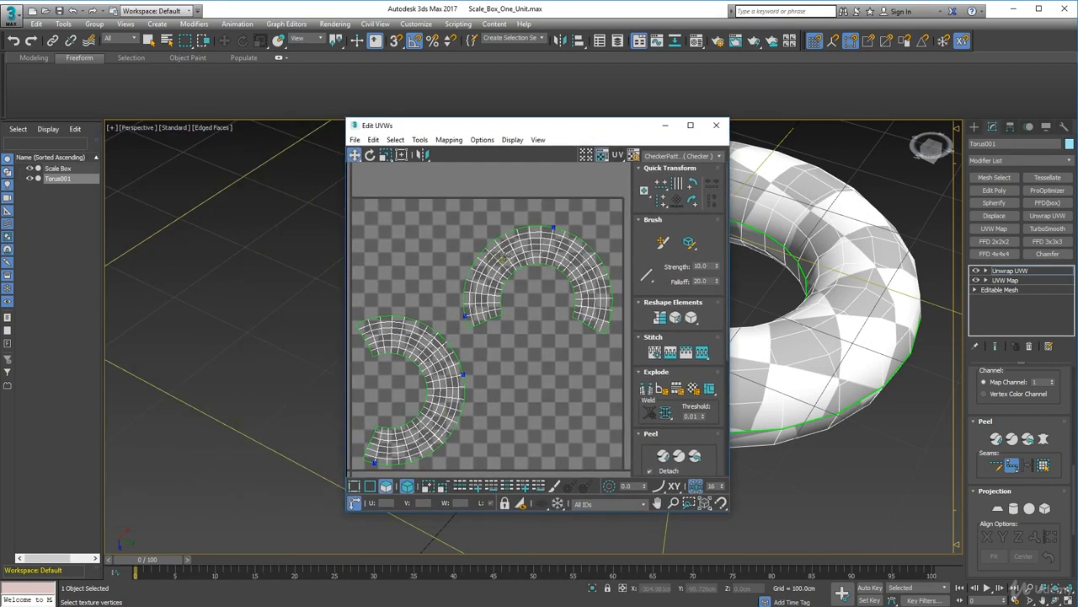
pyautogui.click(504, 256)
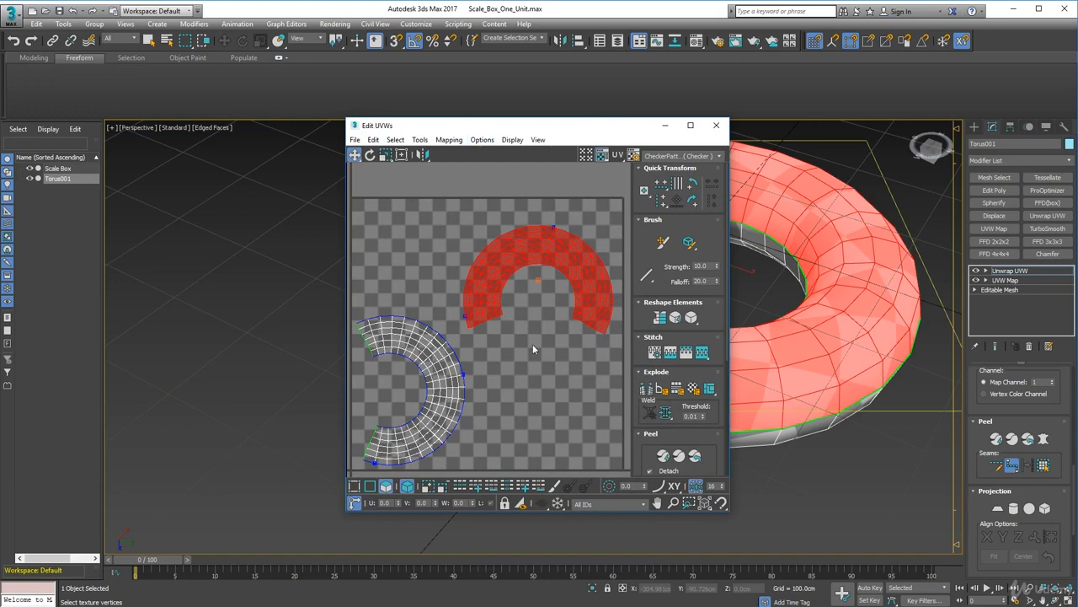
pyautogui.moveTo(460, 313); pyautogui.dragTo(475, 310, button='middle')
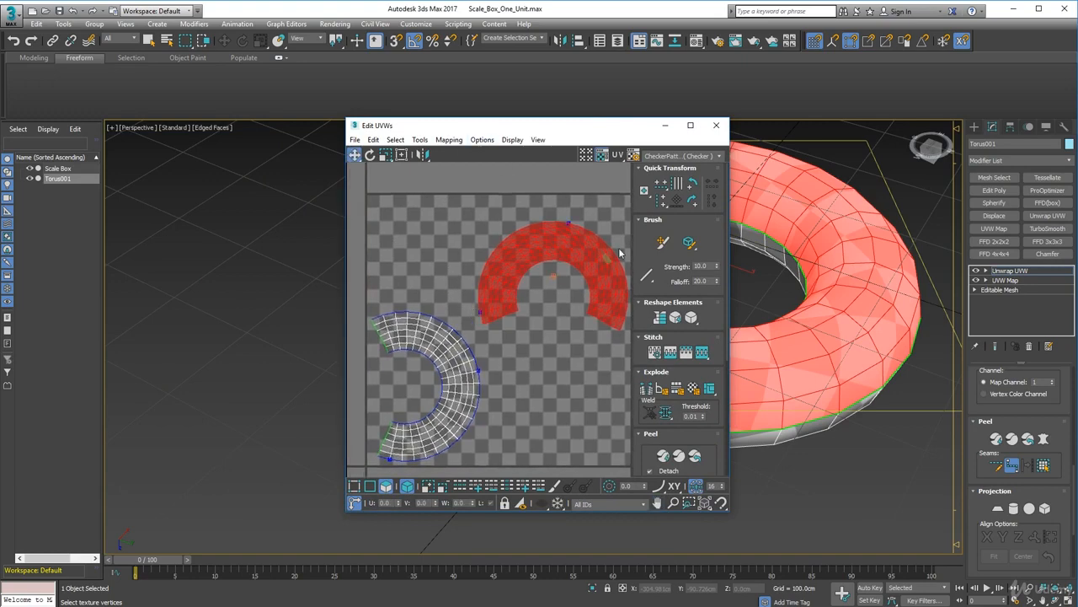
pyautogui.moveTo(733, 211); pyautogui.dragTo(767, 212)
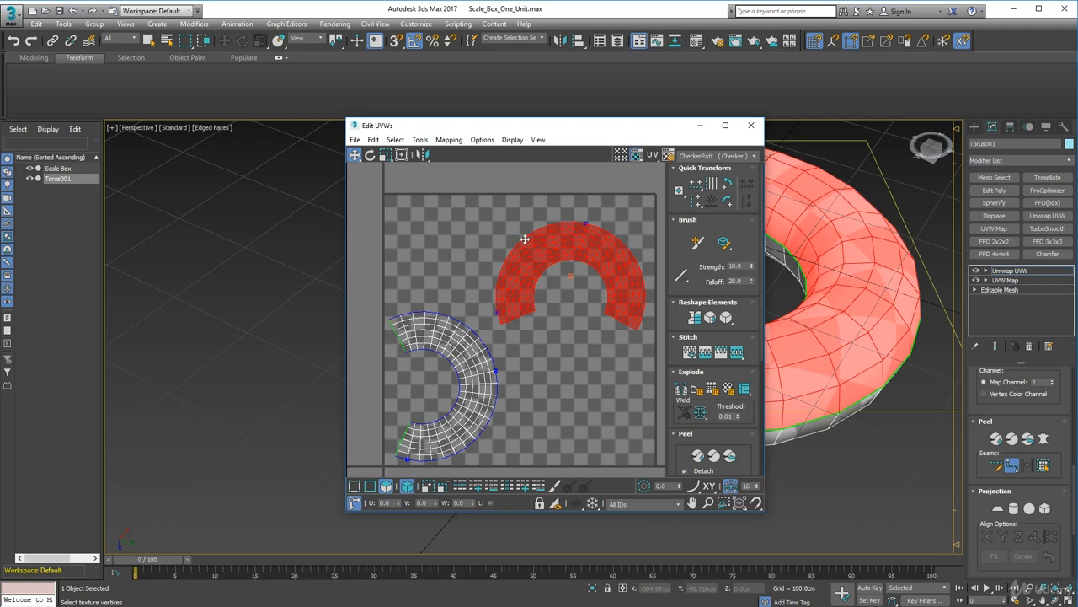
pyautogui.click(469, 350)
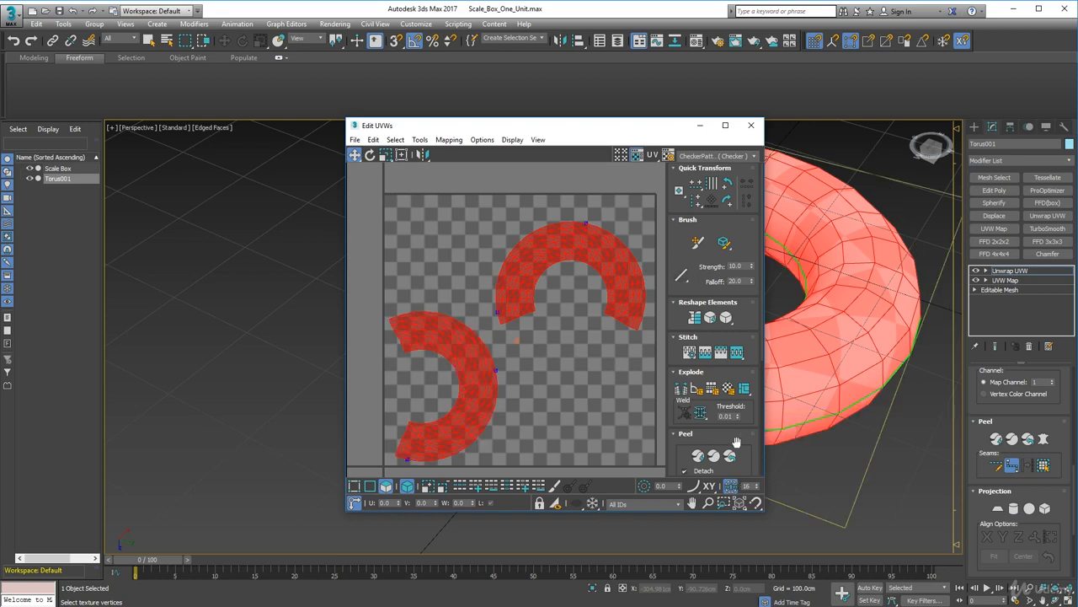
pyautogui.moveTo(749, 441); pyautogui.dragTo(759, 237)
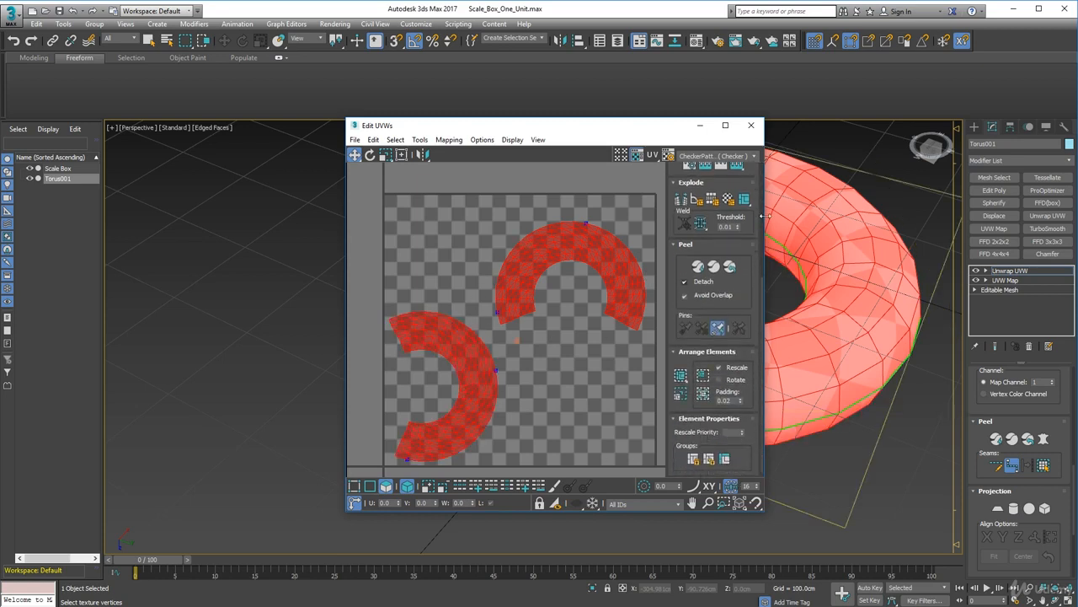
pyautogui.click(679, 376)
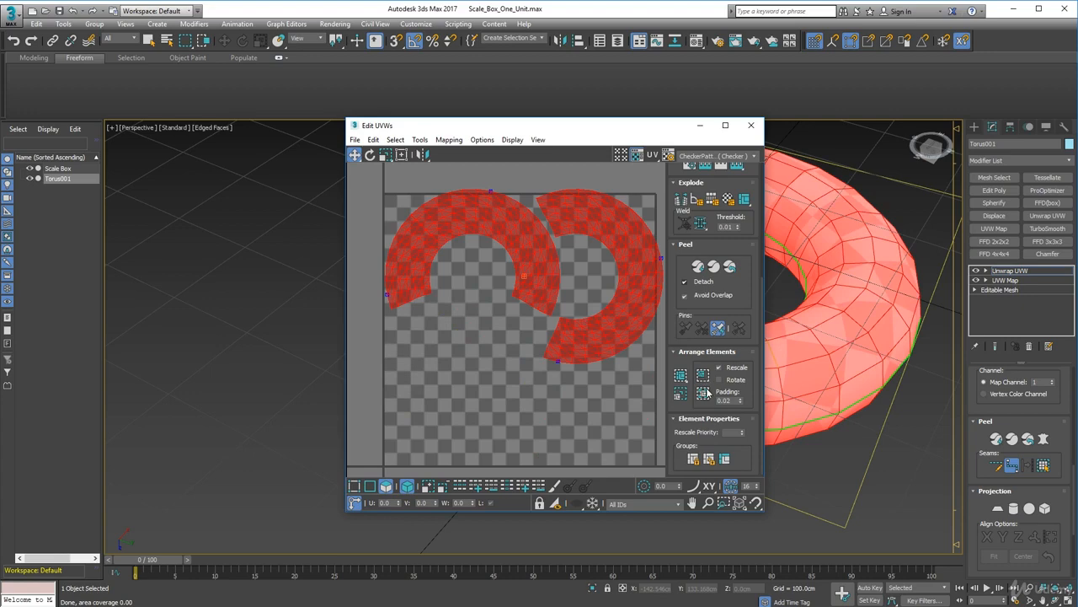
pyautogui.click(707, 392)
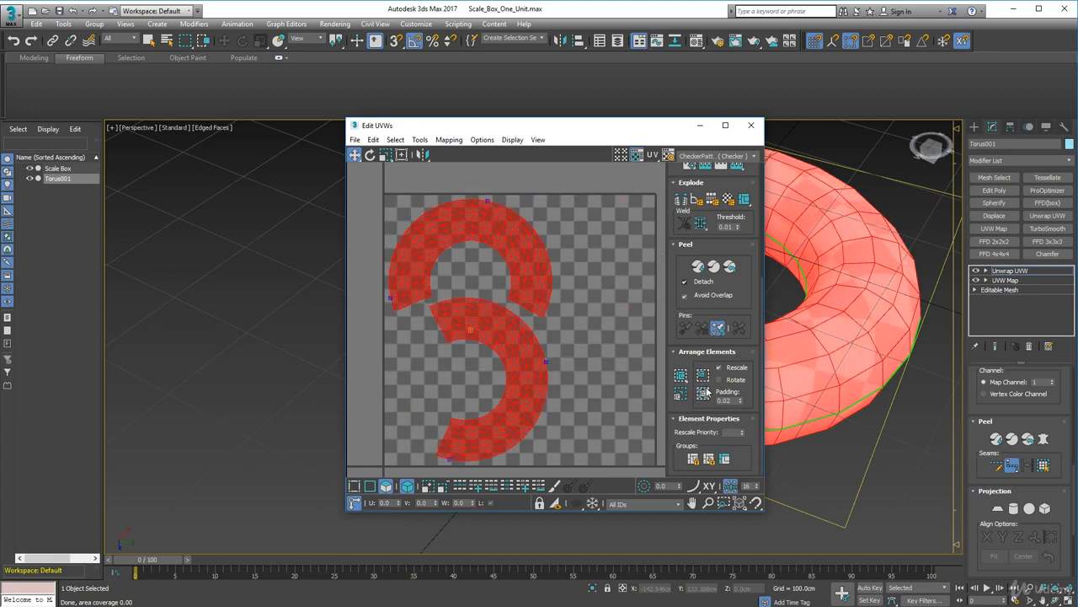
pyautogui.click(703, 376)
pyautogui.click(681, 375)
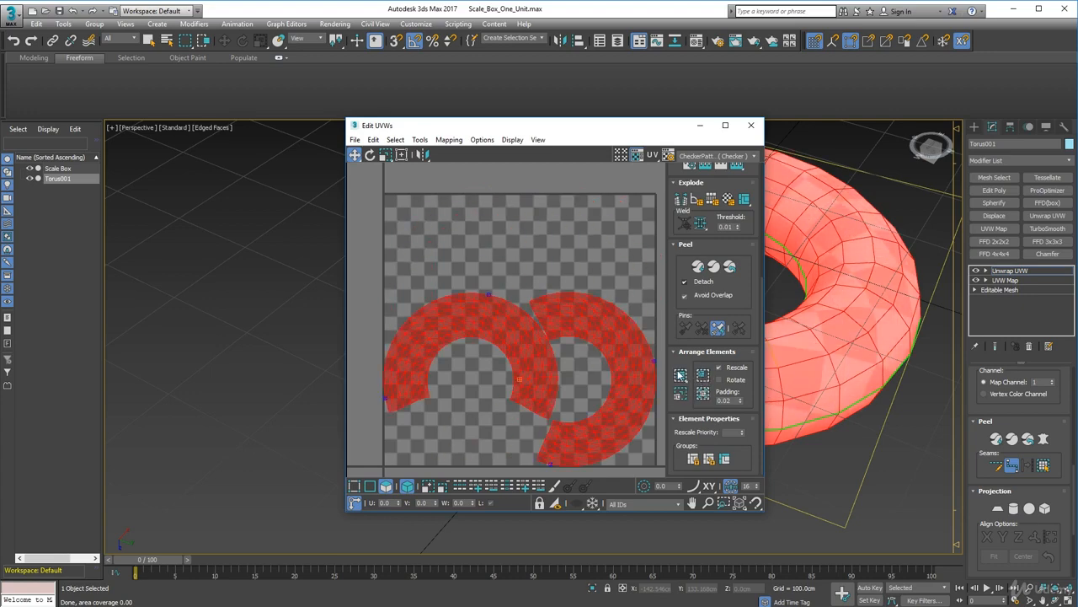
pyautogui.click(704, 375)
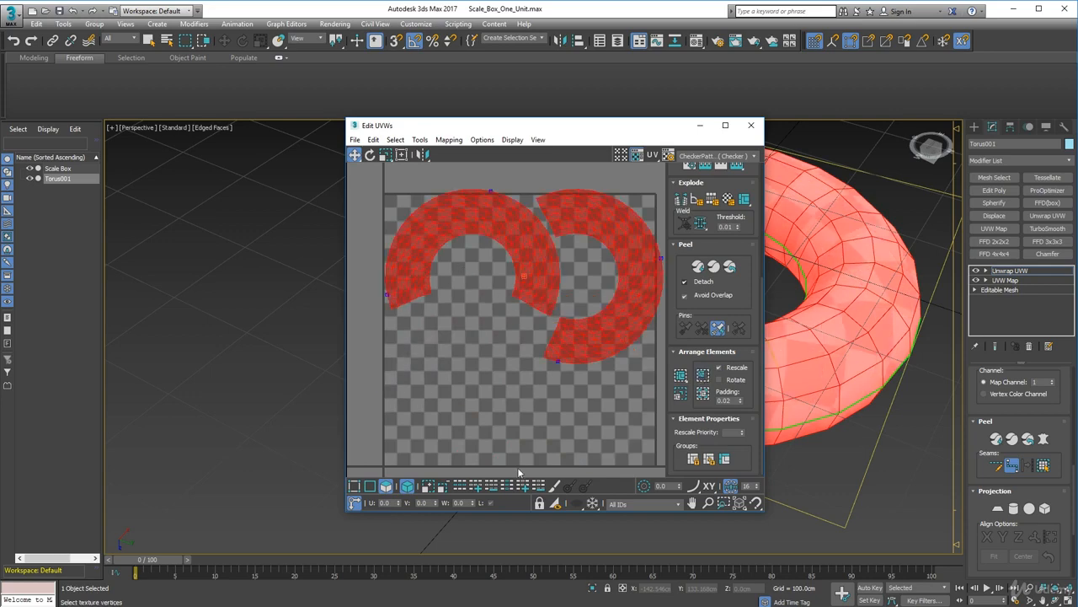
# Rotate the arch-shaped shell into a C opening towards the other arc, and move both shells so they interlock.
pyautogui.click(447, 357)
pyautogui.click(440, 242)
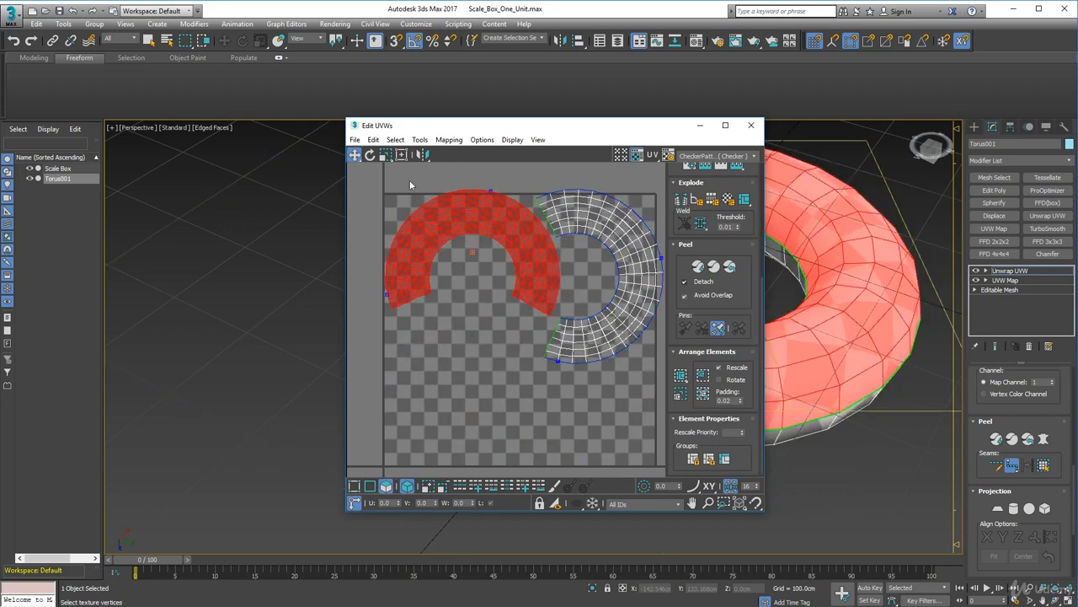
pyautogui.click(370, 154)
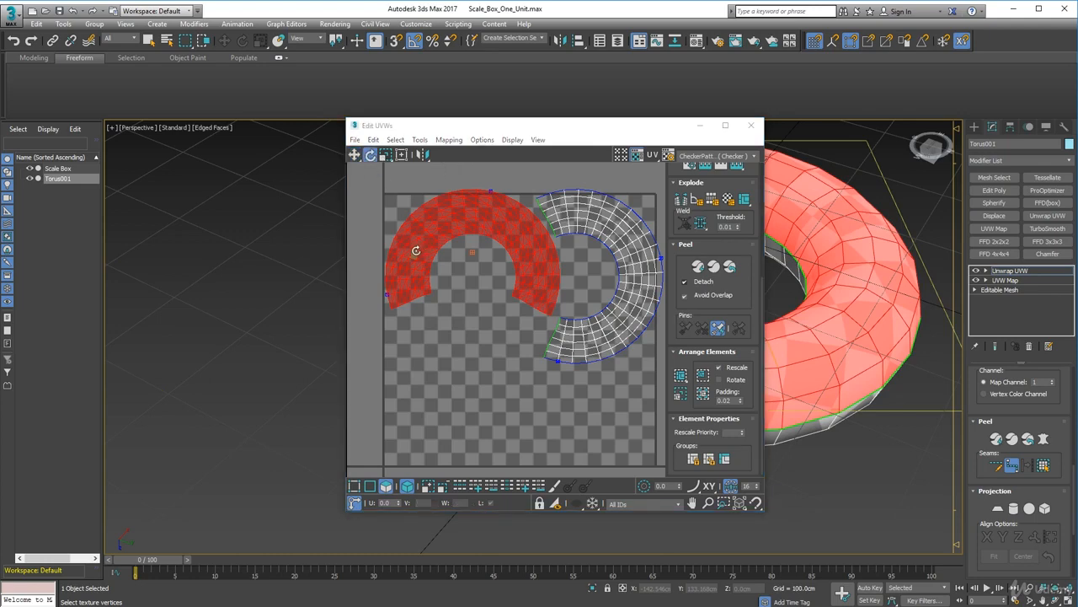
pyautogui.moveTo(415, 251); pyautogui.dragTo(475, 408)
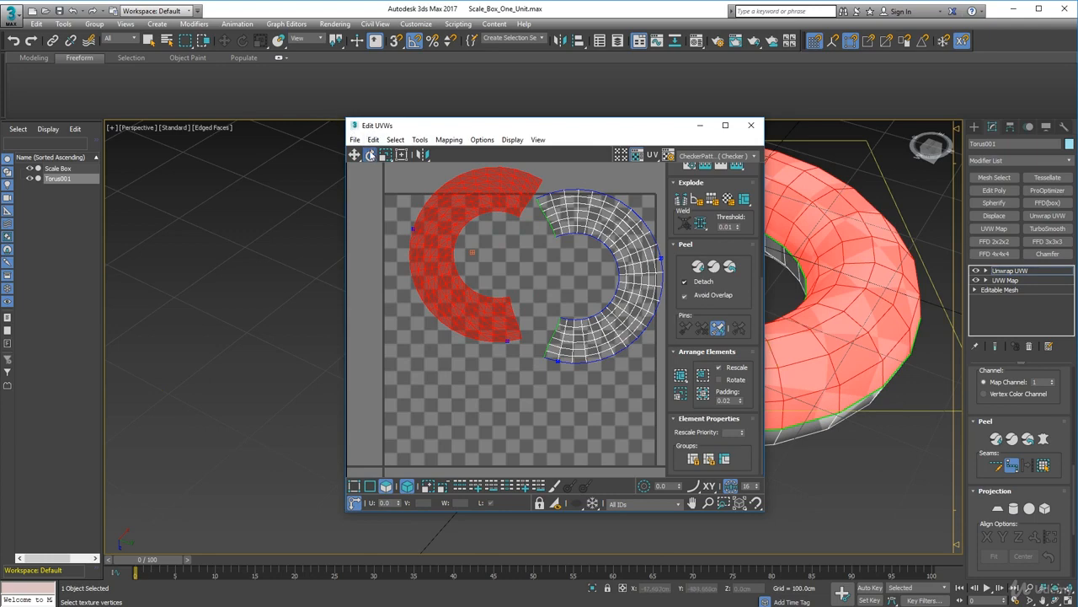
pyautogui.click(356, 155)
pyautogui.moveTo(435, 244); pyautogui.dragTo(455, 332)
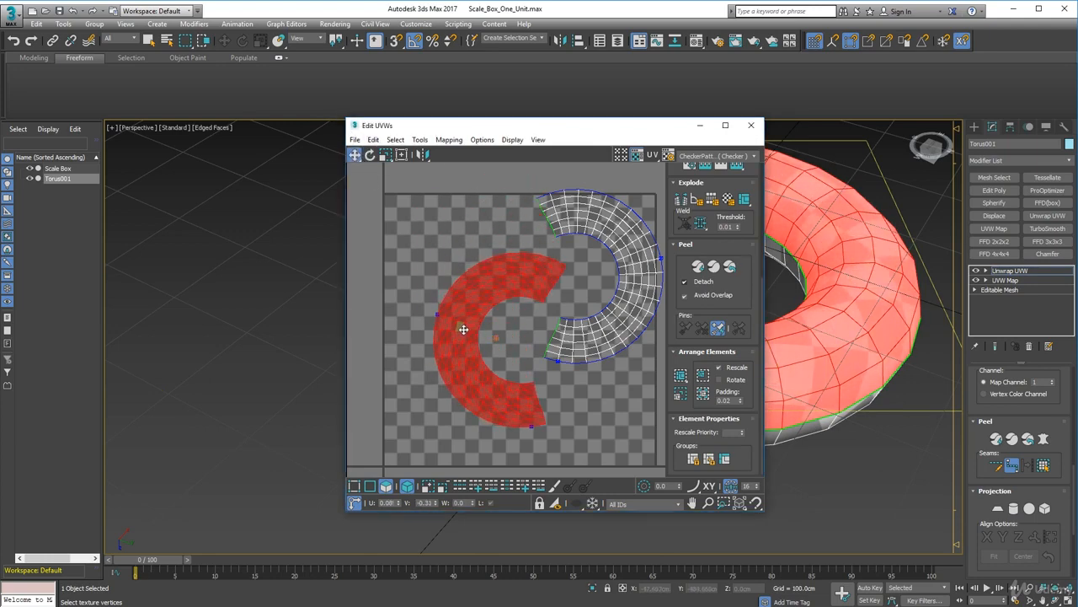
pyautogui.moveTo(632, 250); pyautogui.dragTo(594, 254)
pyautogui.keyDown('ctrl'); pyautogui.click(552, 271); pyautogui.keyUp('ctrl')
pyautogui.moveTo(550, 224); pyautogui.dragTo(546, 245)
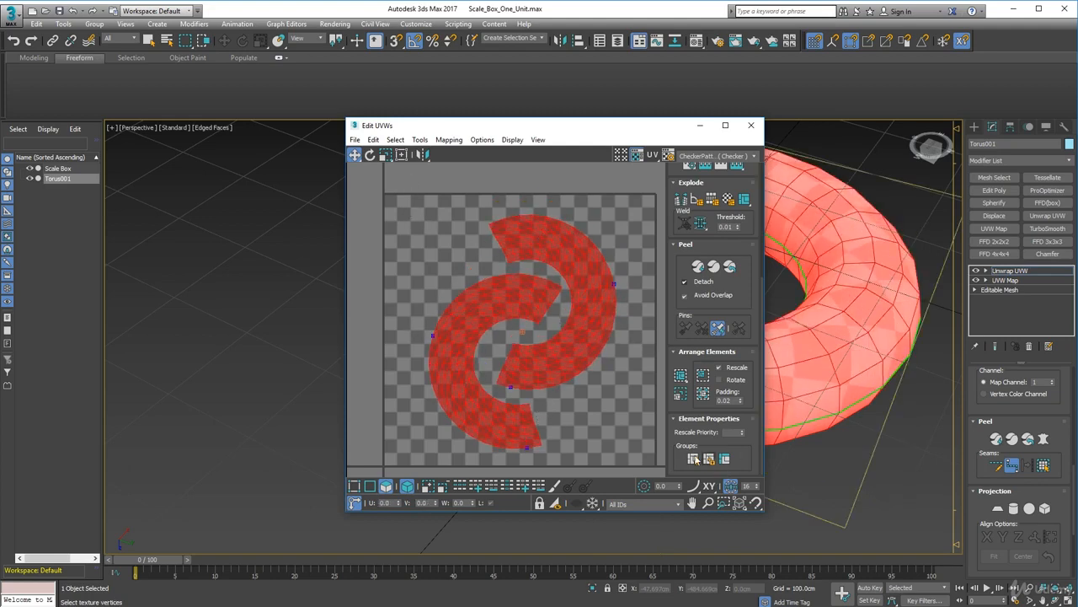
# Pack both shells to fill the UV tile, and shift the lower-right arc left so it nests inside the other.
pyautogui.click(702, 396)
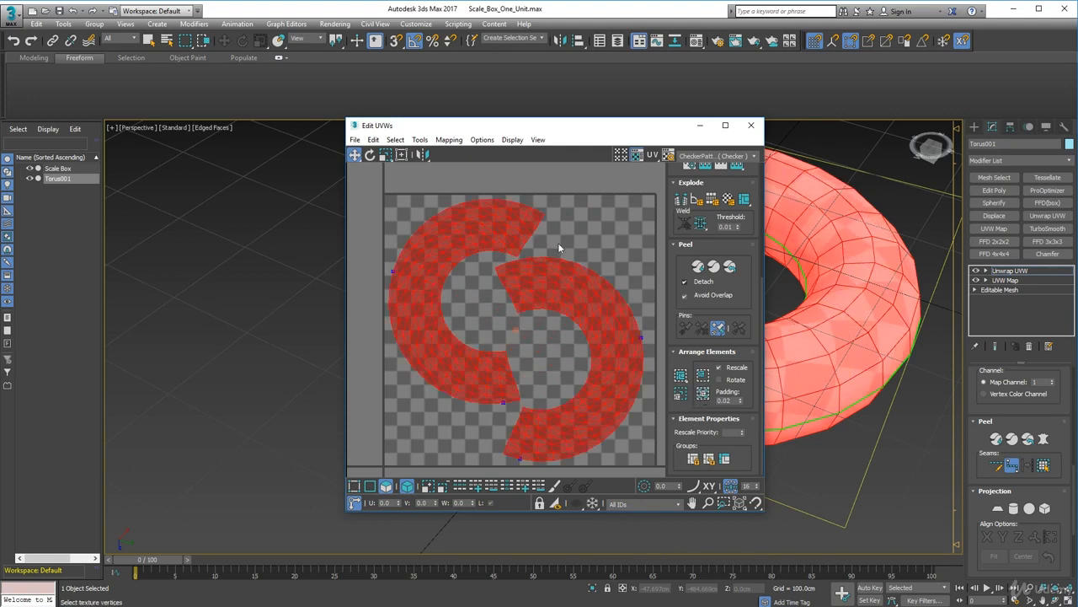
pyautogui.click(625, 255)
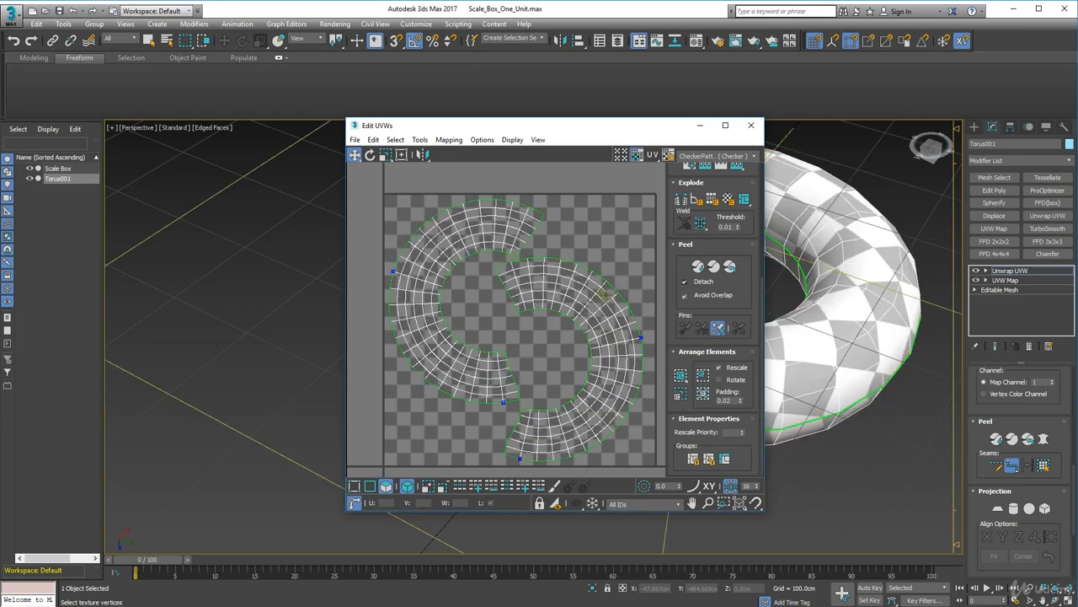
pyautogui.click(606, 295)
pyautogui.moveTo(606, 295); pyautogui.dragTo(568, 296)
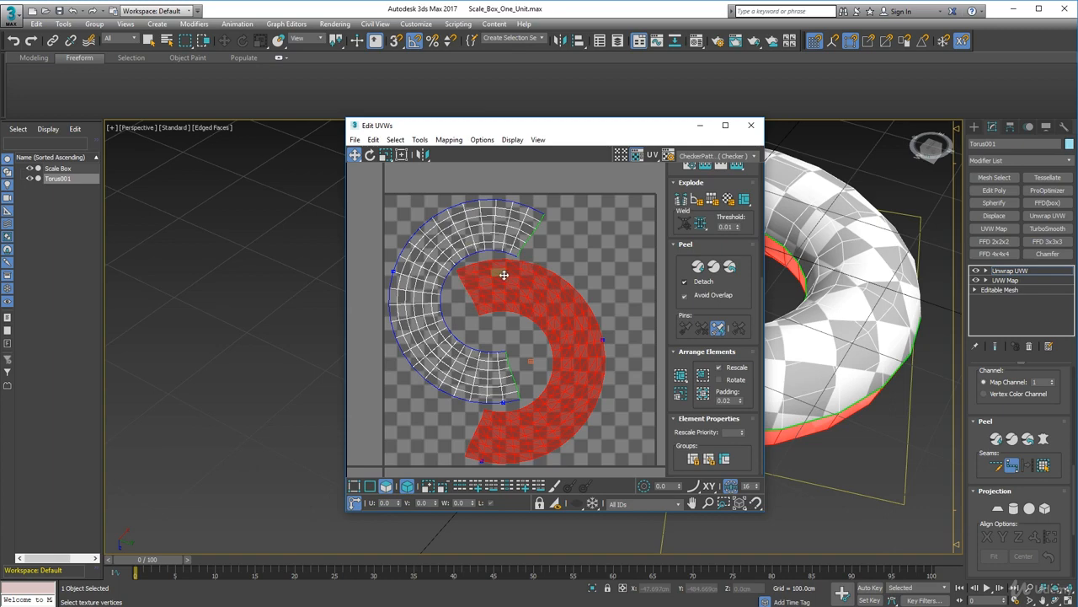
pyautogui.click(622, 233)
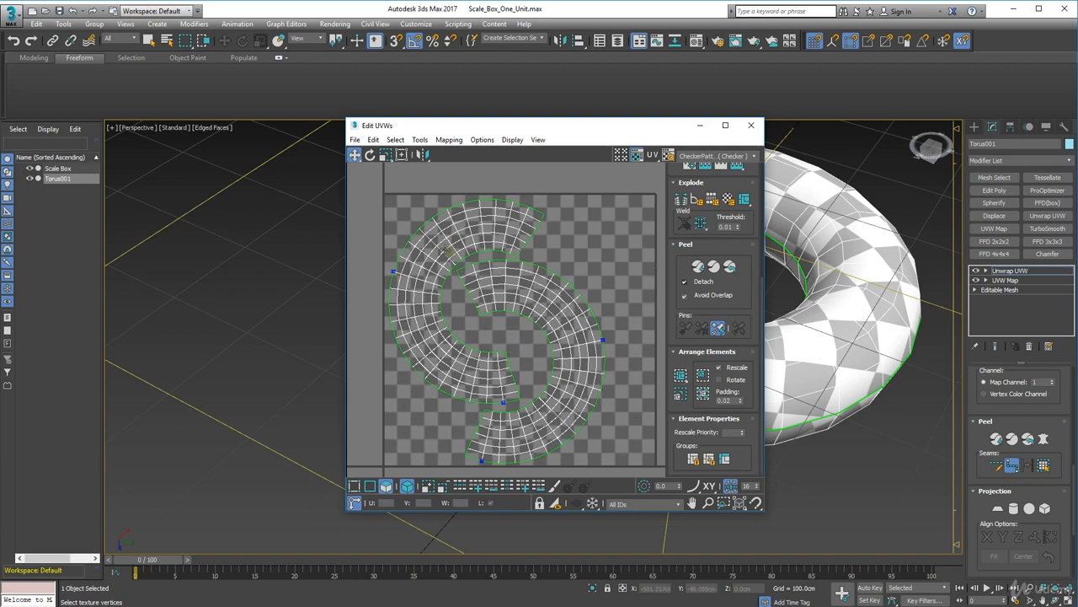
# Uncover the torus in the viewport and examine its checker pattern all around, up close and from a distance.
pyautogui.moveTo(531, 125); pyautogui.dragTo(288, 127)
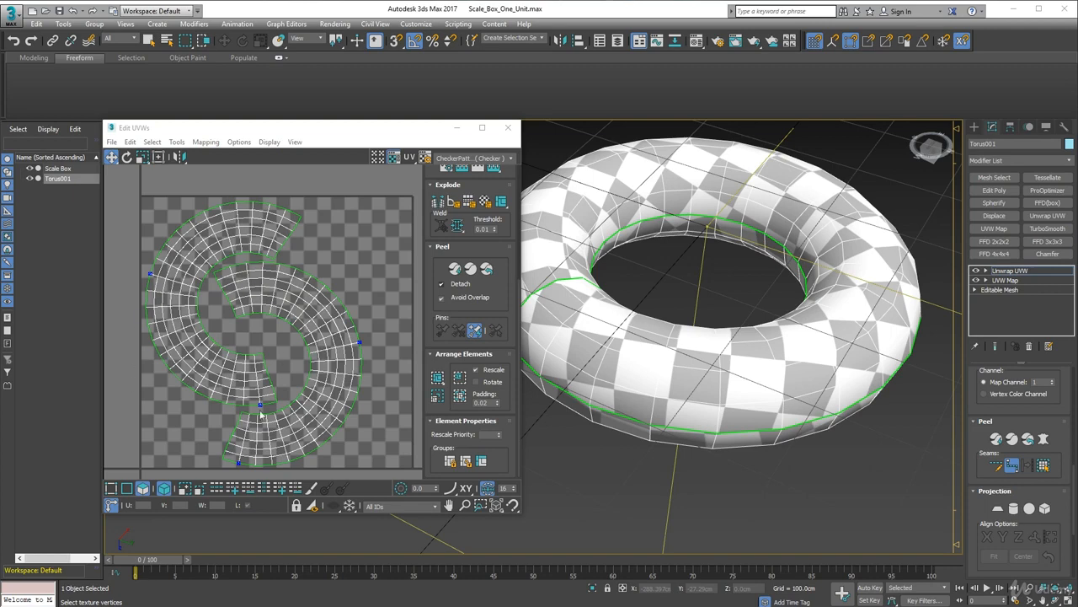
pyautogui.keyDown('alt'); pyautogui.moveTo(584, 482); pyautogui.dragTo(627, 482, button='middle'); pyautogui.keyUp('alt')
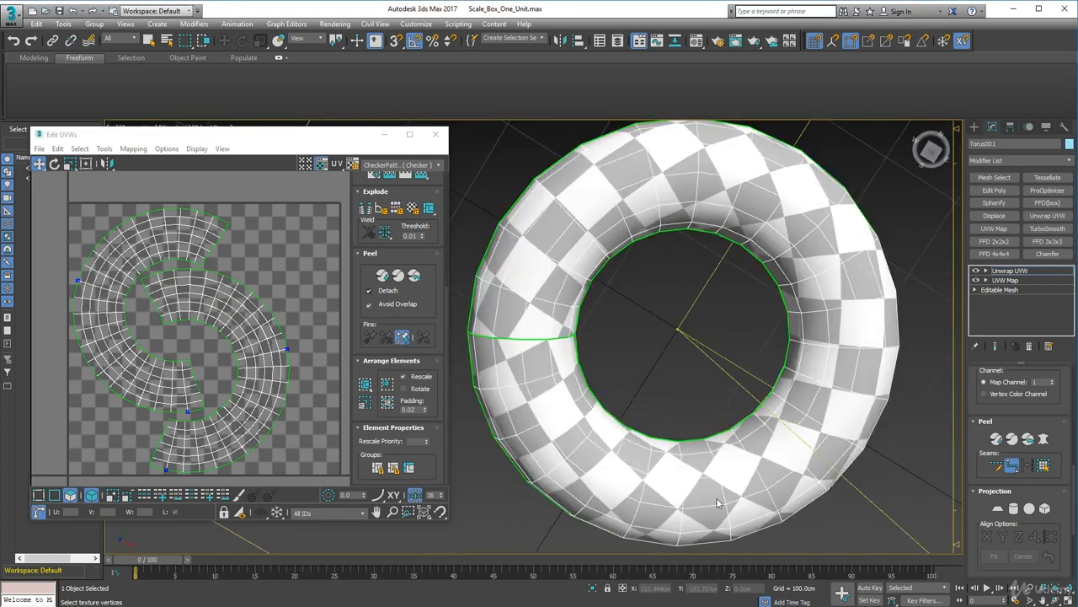
pyautogui.keyDown('alt'); pyautogui.moveTo(671, 484); pyautogui.dragTo(585, 142, button='middle'); pyautogui.keyUp('alt')
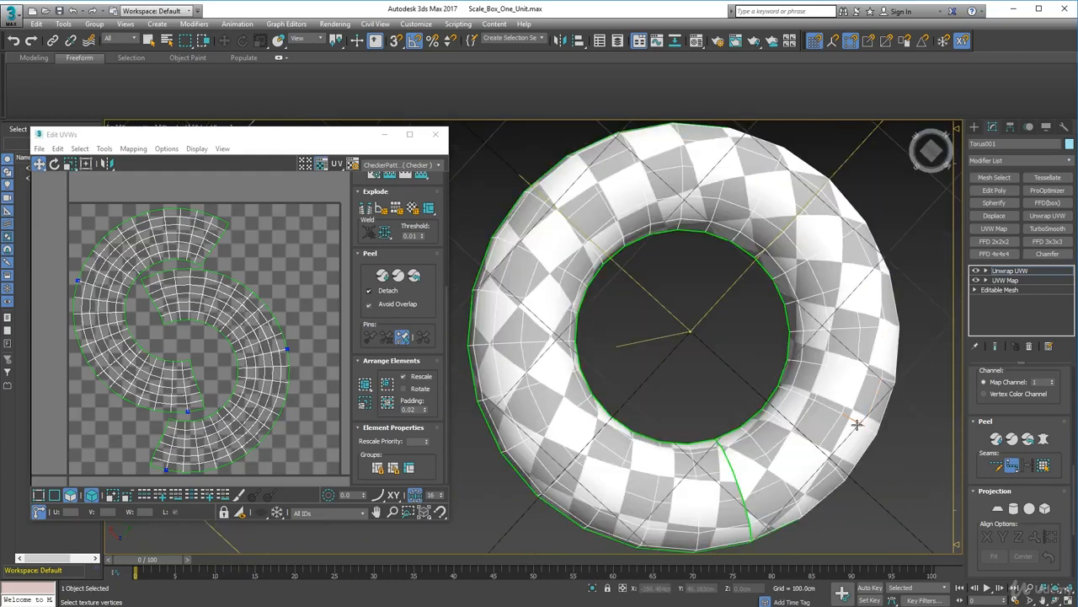
pyautogui.keyDown('alt'); pyautogui.moveTo(738, 437); pyautogui.dragTo(708, 275, button='middle'); pyautogui.keyUp('alt')
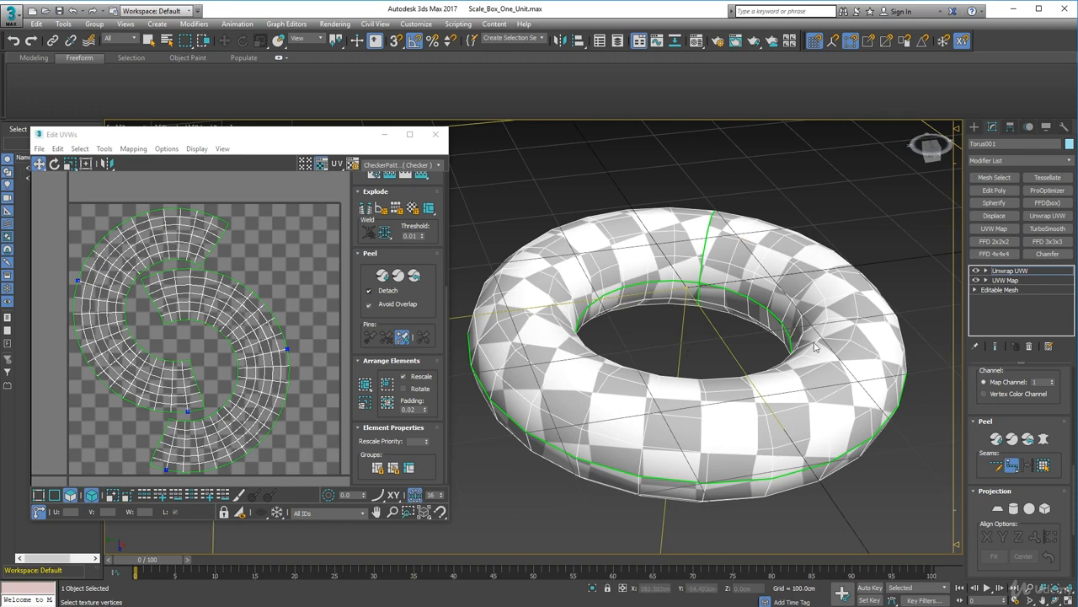
pyautogui.keyDown('alt'); pyautogui.moveTo(744, 407); pyautogui.dragTo(590, 434, button='middle'); pyautogui.keyUp('alt')
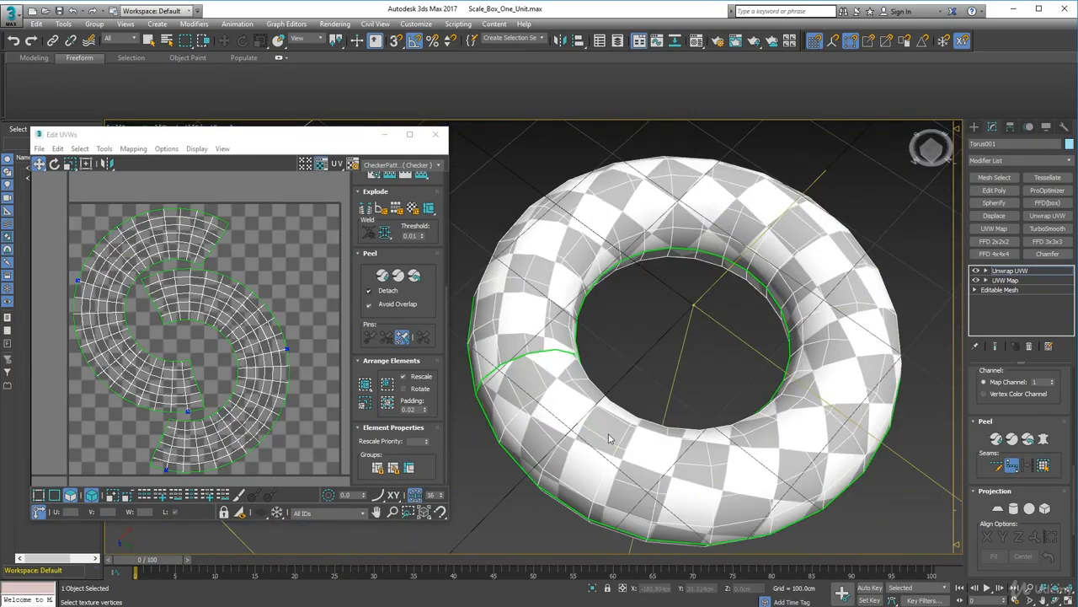
pyautogui.keyDown('alt'); pyautogui.moveTo(630, 391); pyautogui.dragTo(644, 386, button='middle'); pyautogui.keyUp('alt')
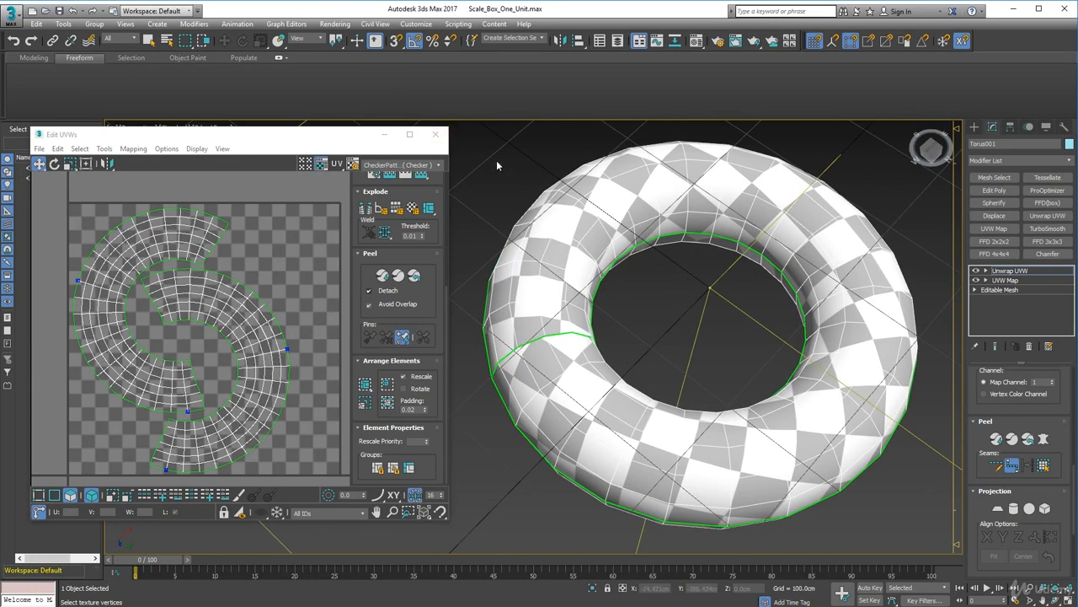
pyautogui.scroll(-5, 701, 259)
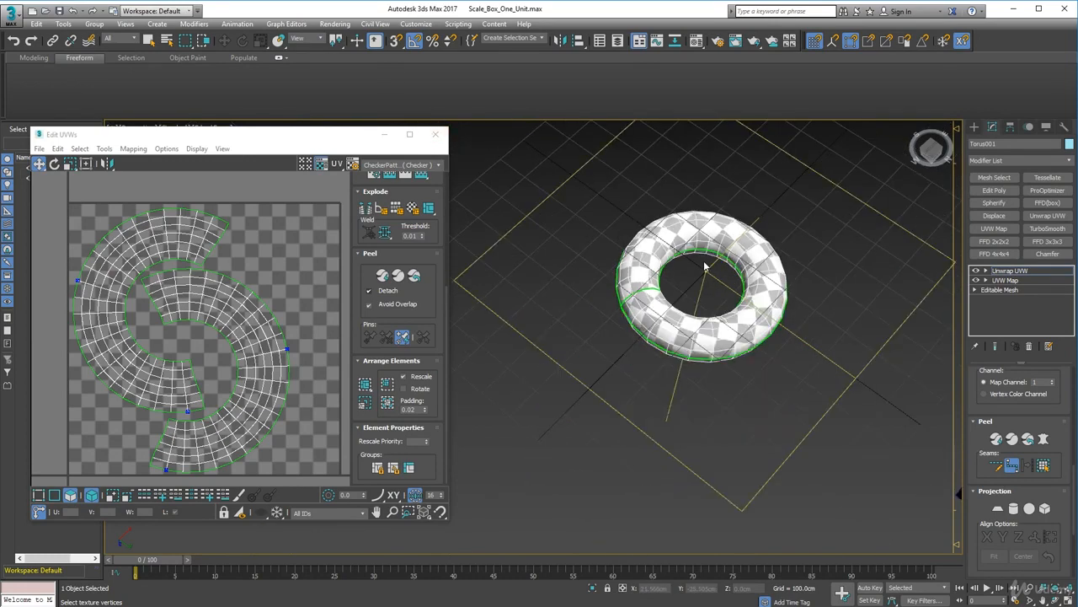
pyautogui.scroll(5, 706, 254)
pyautogui.moveTo(632, 392); pyautogui.dragTo(643, 381, button='middle')
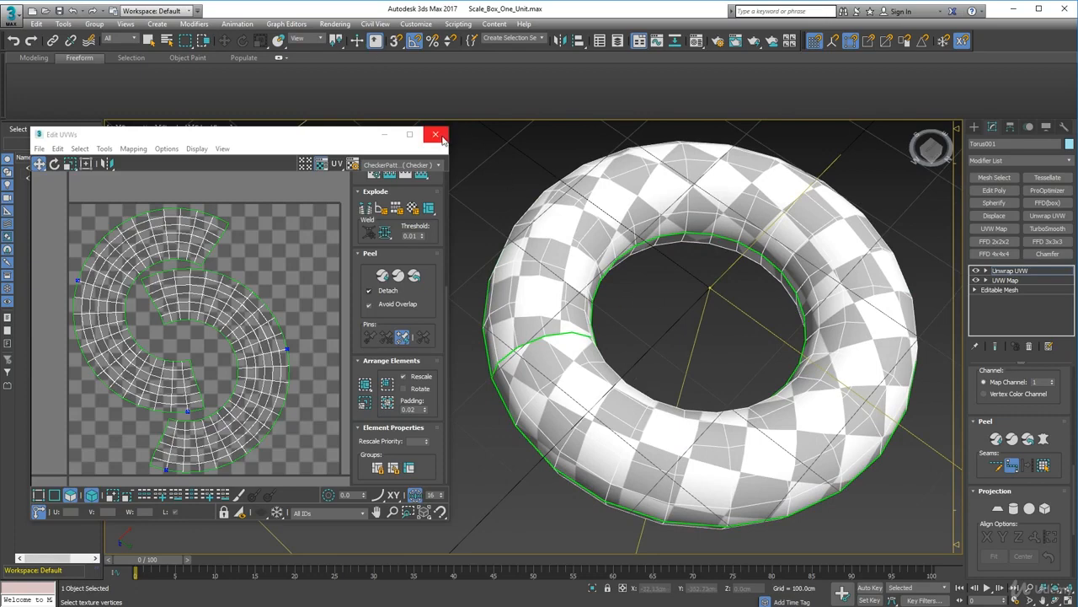
pyautogui.scroll(-5, 697, 269)
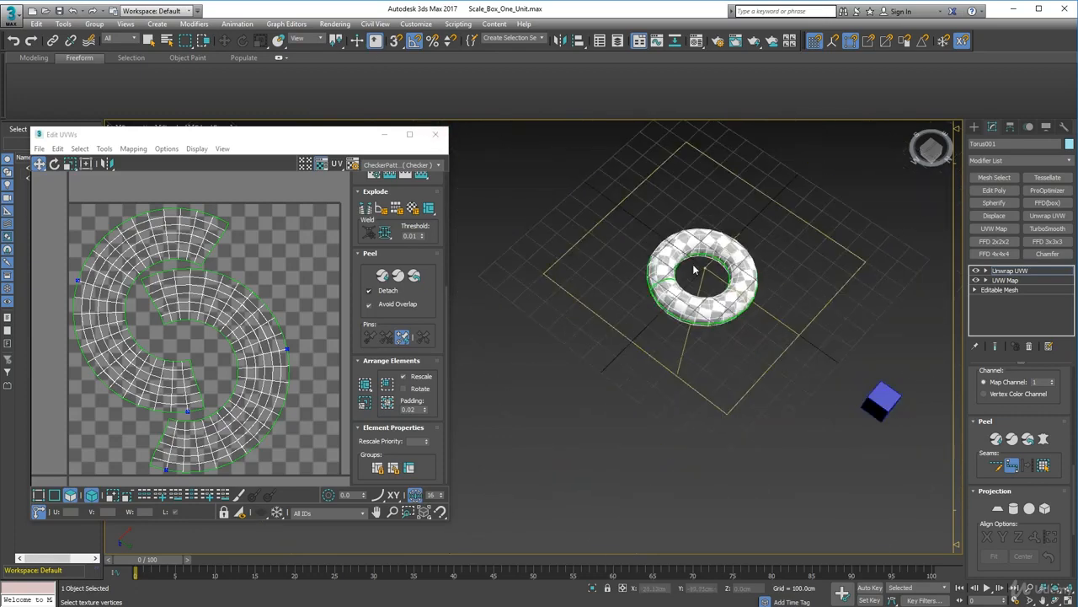